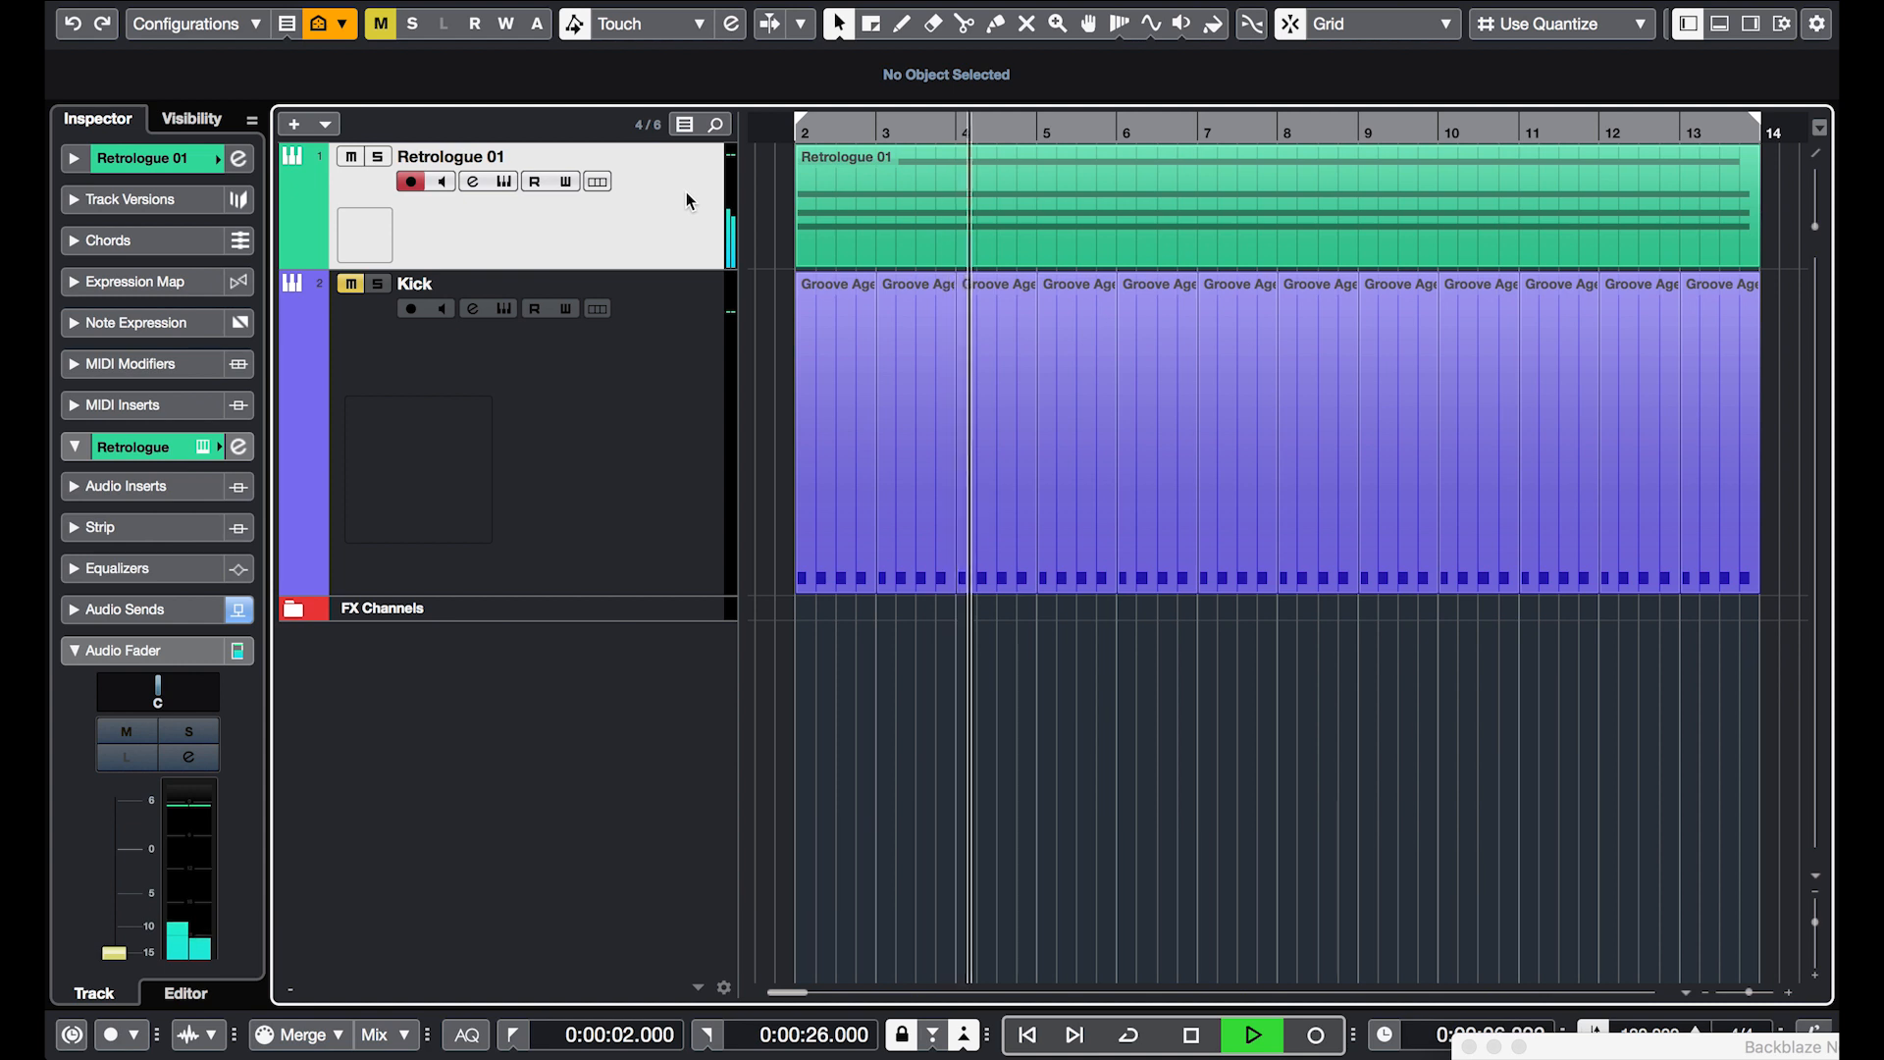
- Stop playback, unmute the Kick track and return the playhead to the start of the clips at bar 2
{"action": "key", "text": "space"}
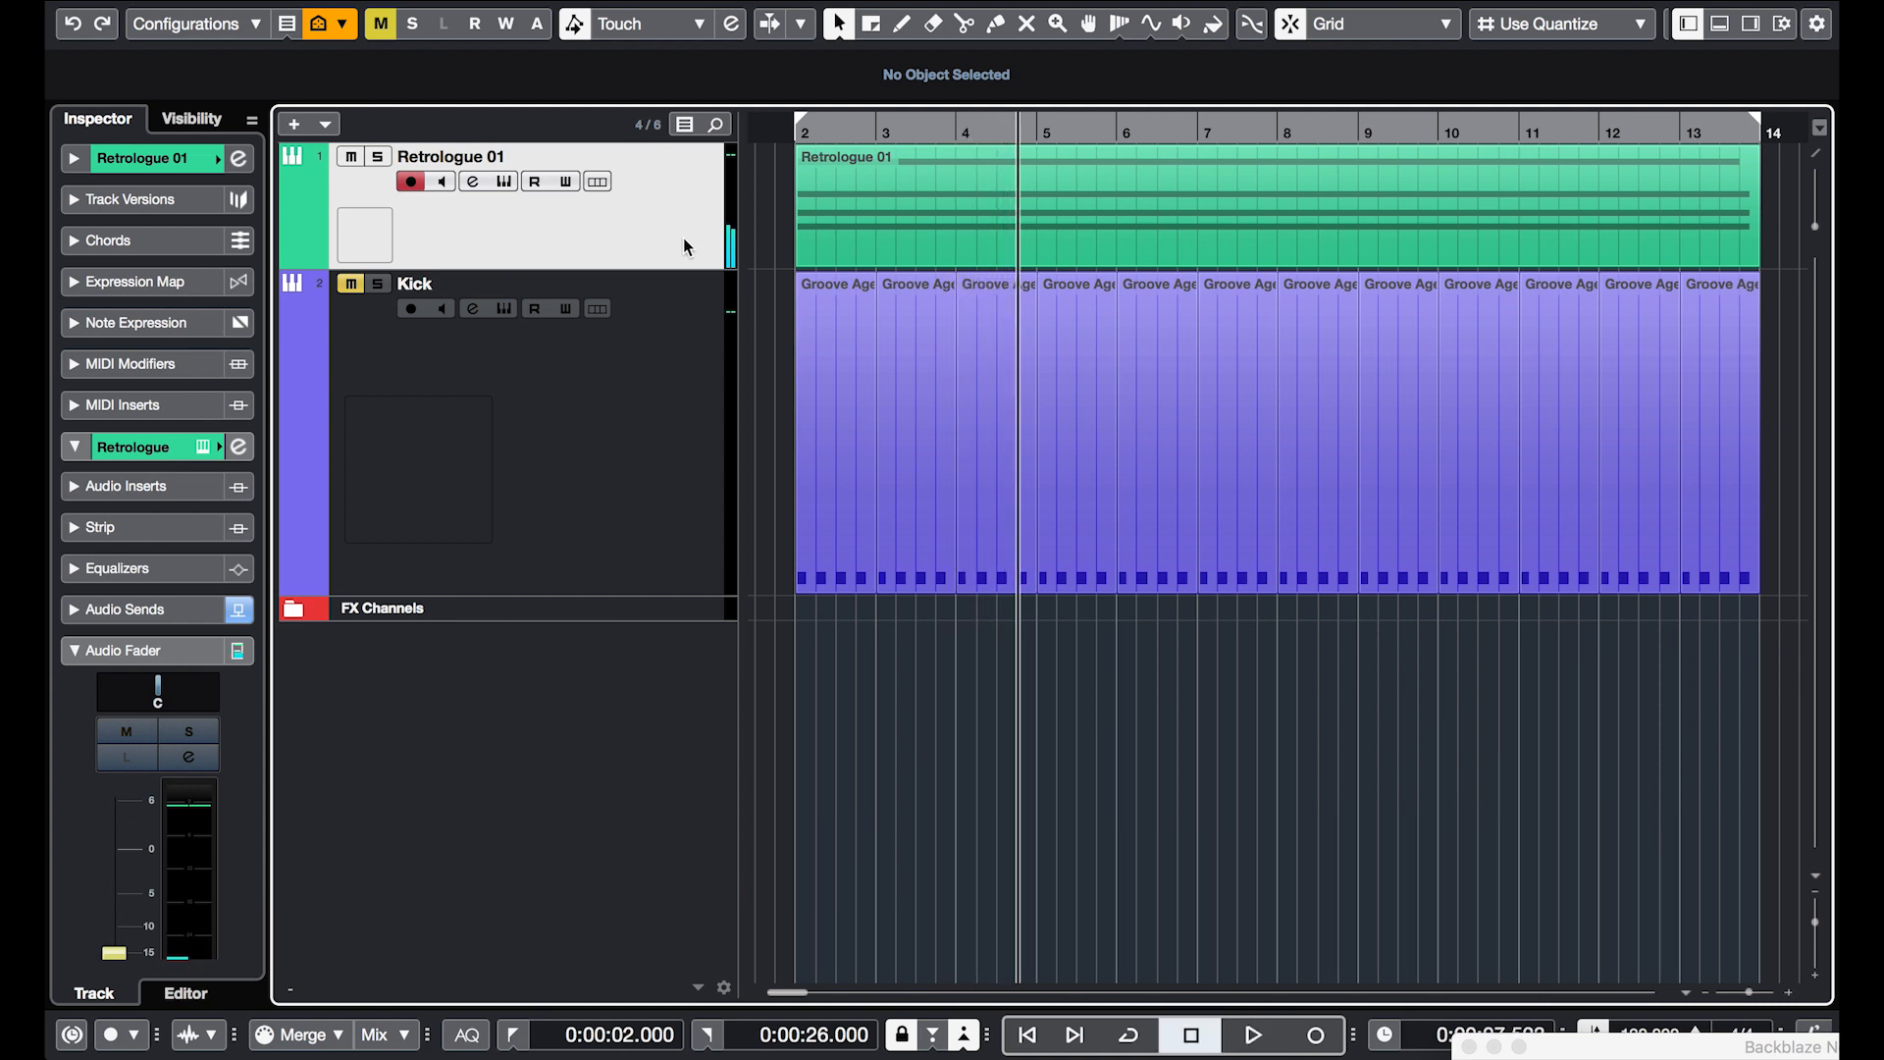
{"action": "left_click", "coordinate": [624, 440]}
{"action": "key", "text": "m"}
{"action": "key", "text": "KP_0"}
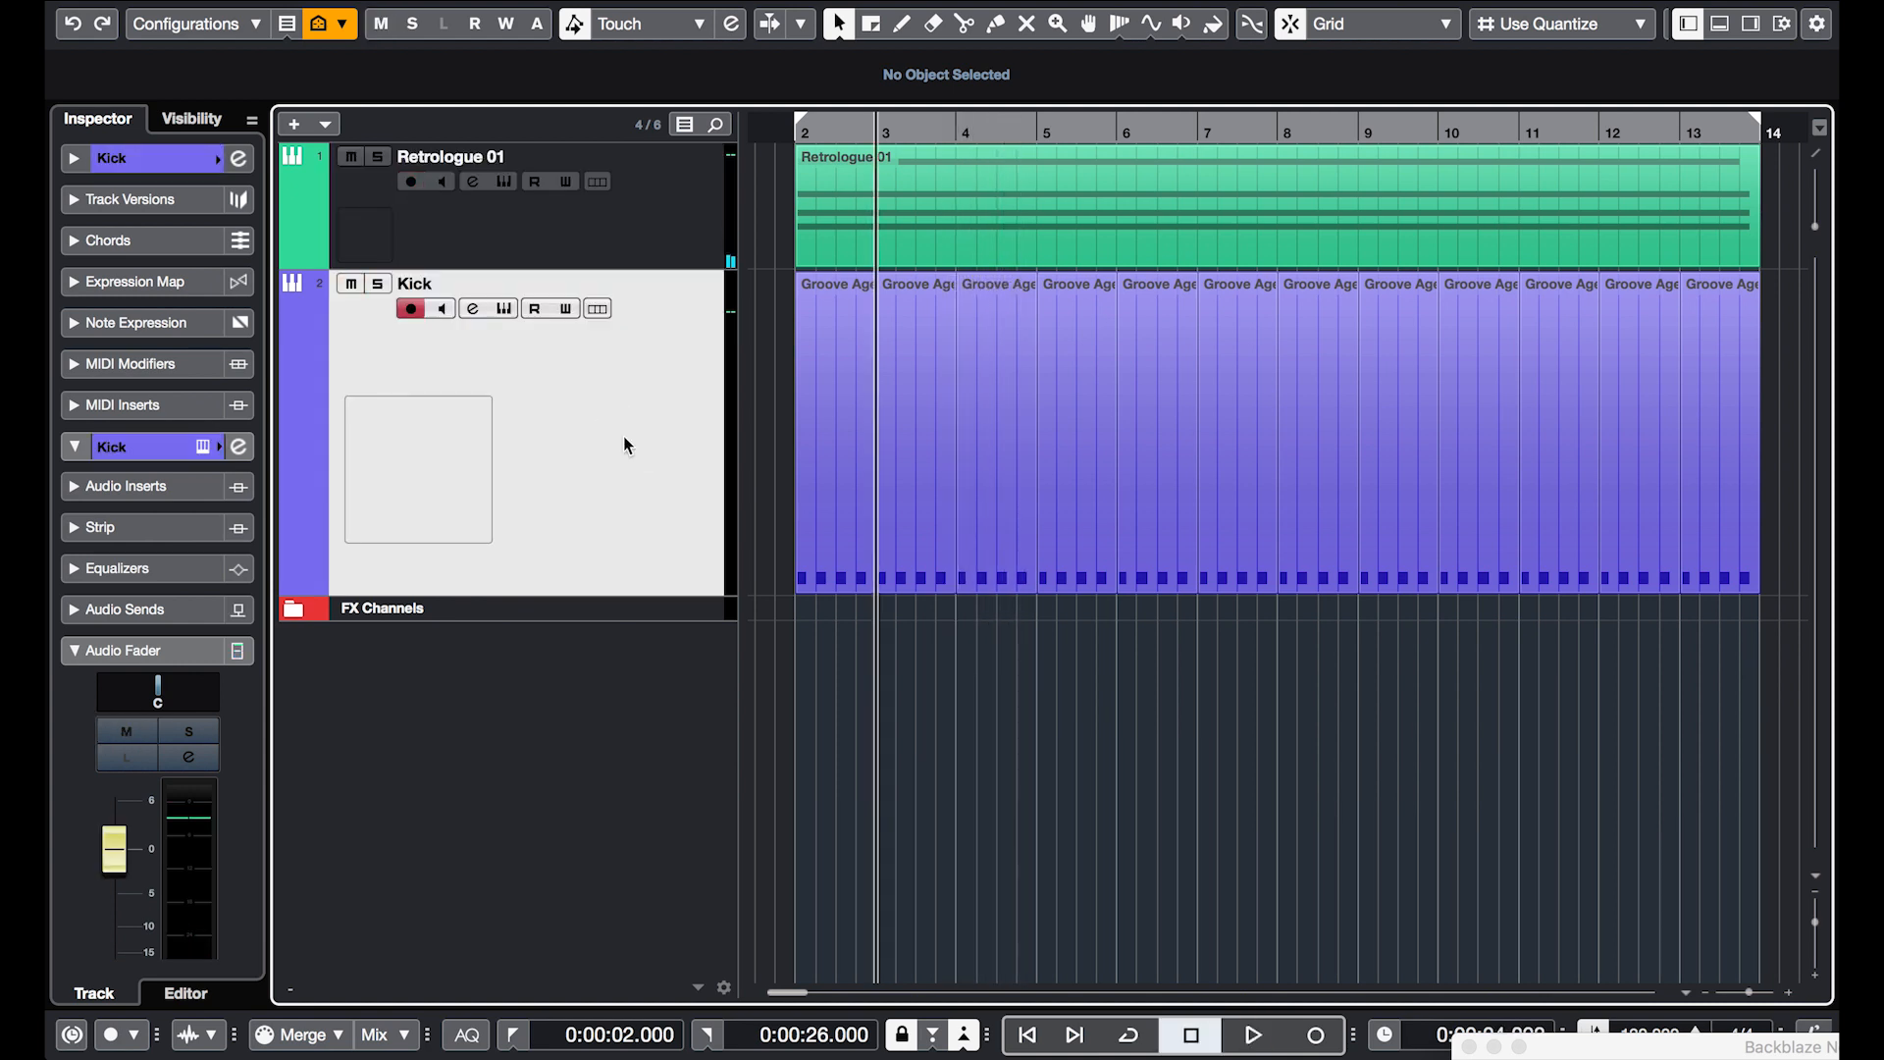
{"action": "key", "text": "KP_Decimal"}
{"action": "key", "text": "m"}
{"action": "key", "text": "space"}
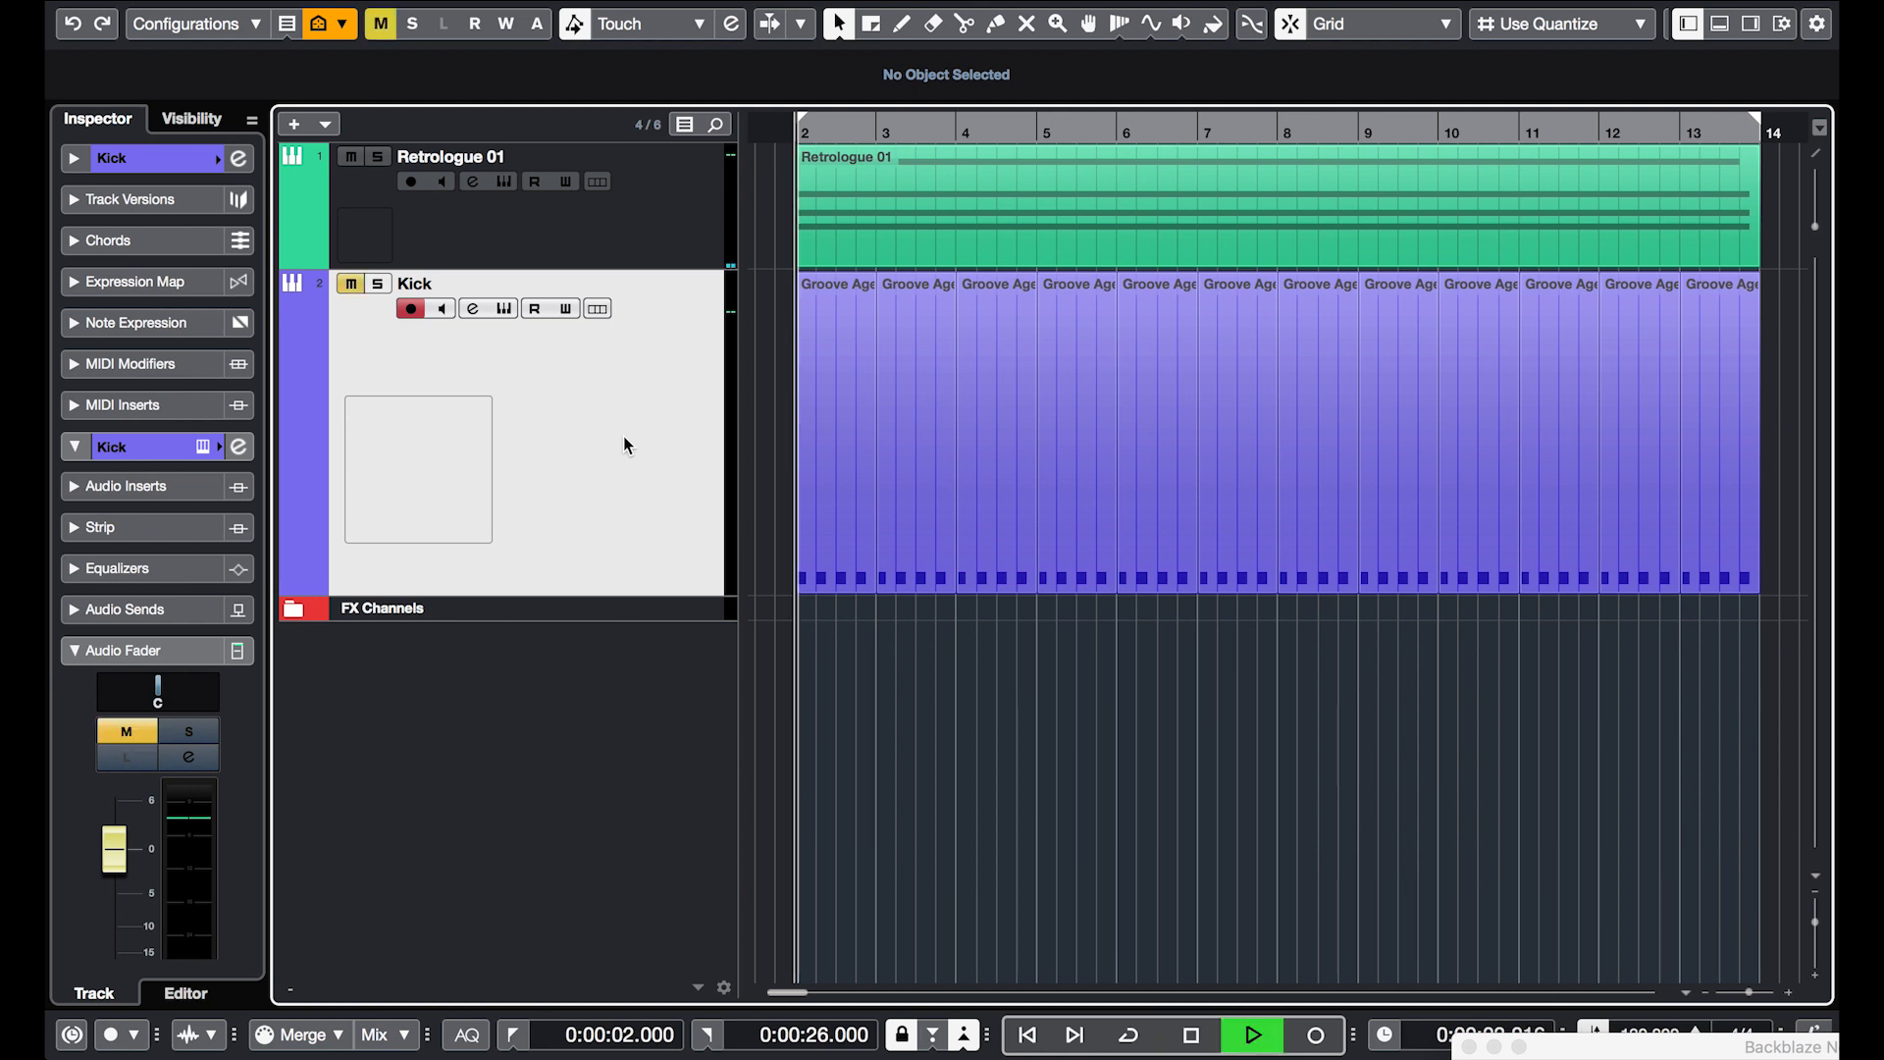
{"action": "key", "text": "space"}
{"action": "key", "text": "m"}
{"action": "key", "text": "KP_Decimal"}
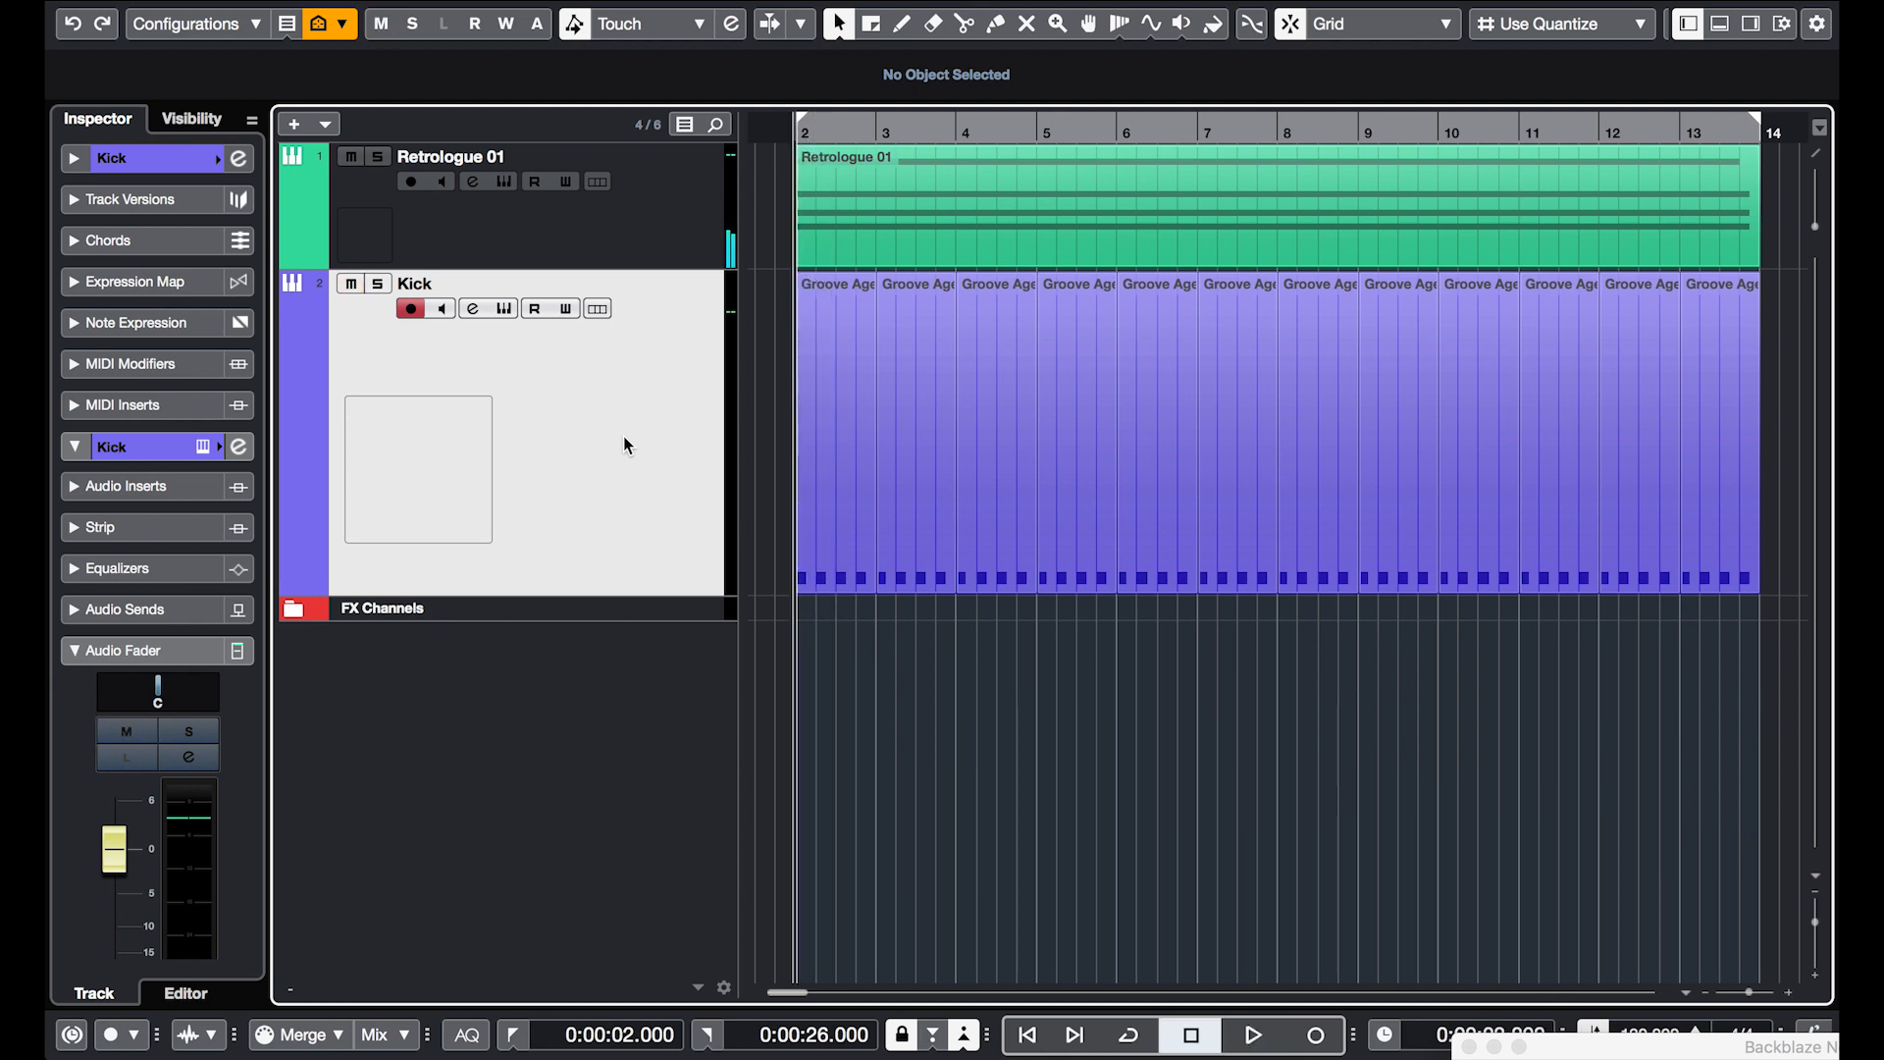
- Audition the Retrologue 01 and Kick tracks together, stop, and return the playhead to bar 2
{"action": "key", "text": "space"}
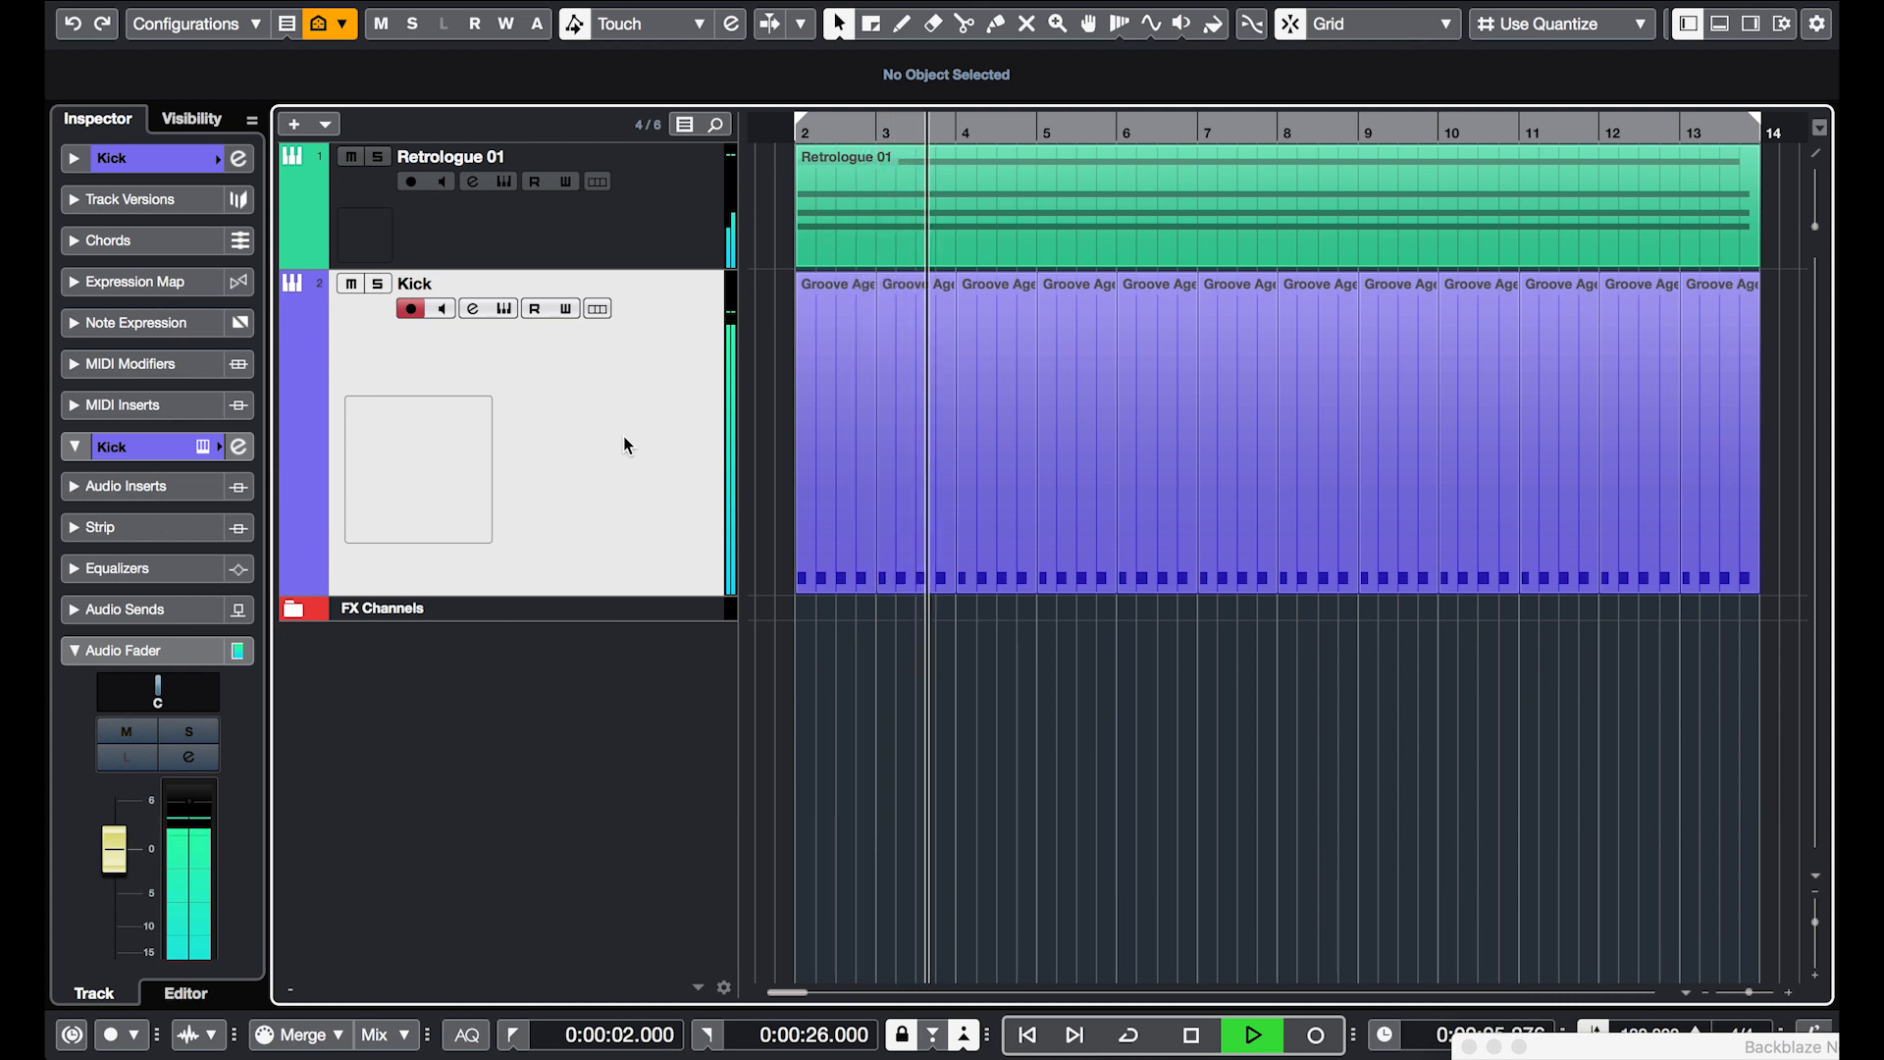
{"action": "key", "text": "space"}
{"action": "key", "text": "b"}
{"action": "key", "text": "b"}
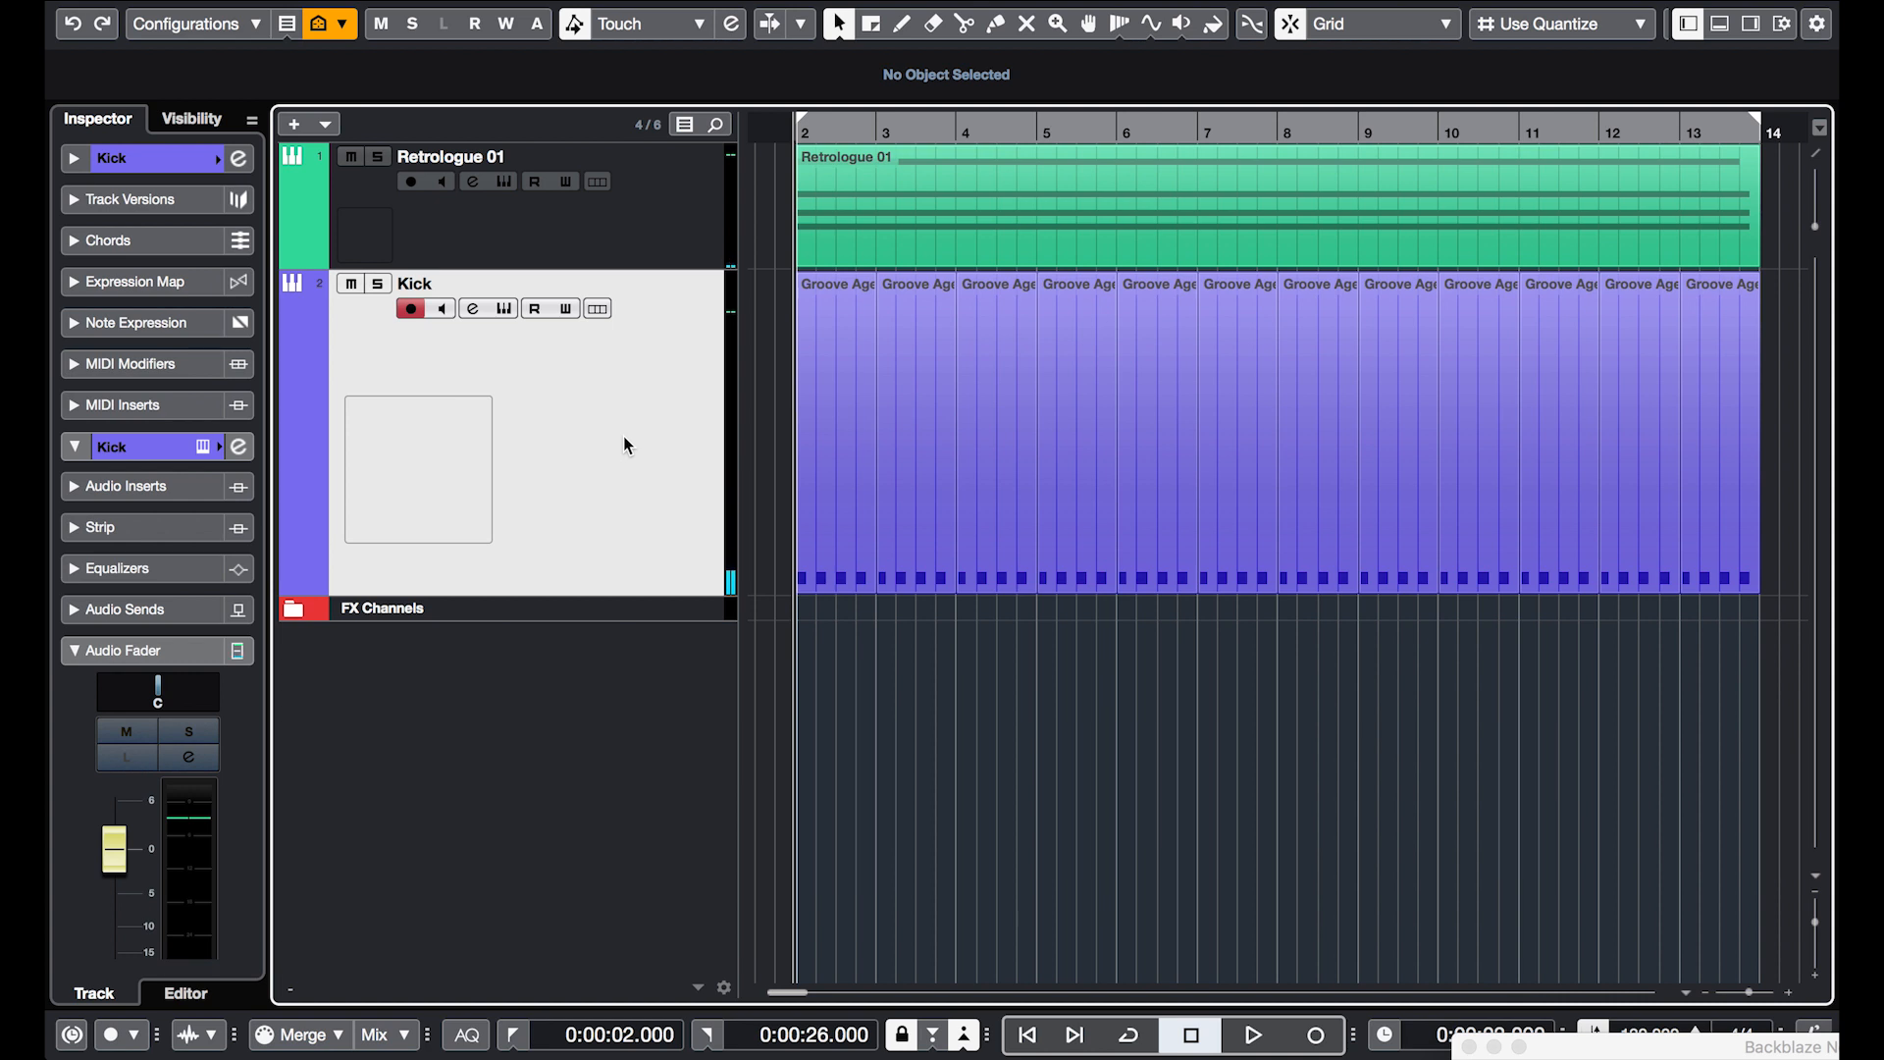
- Insert the stock Compressor in the first insert slot of the Retrologue 01 track and close the channel settings
{"action": "left_click", "coordinate": [632, 253]}
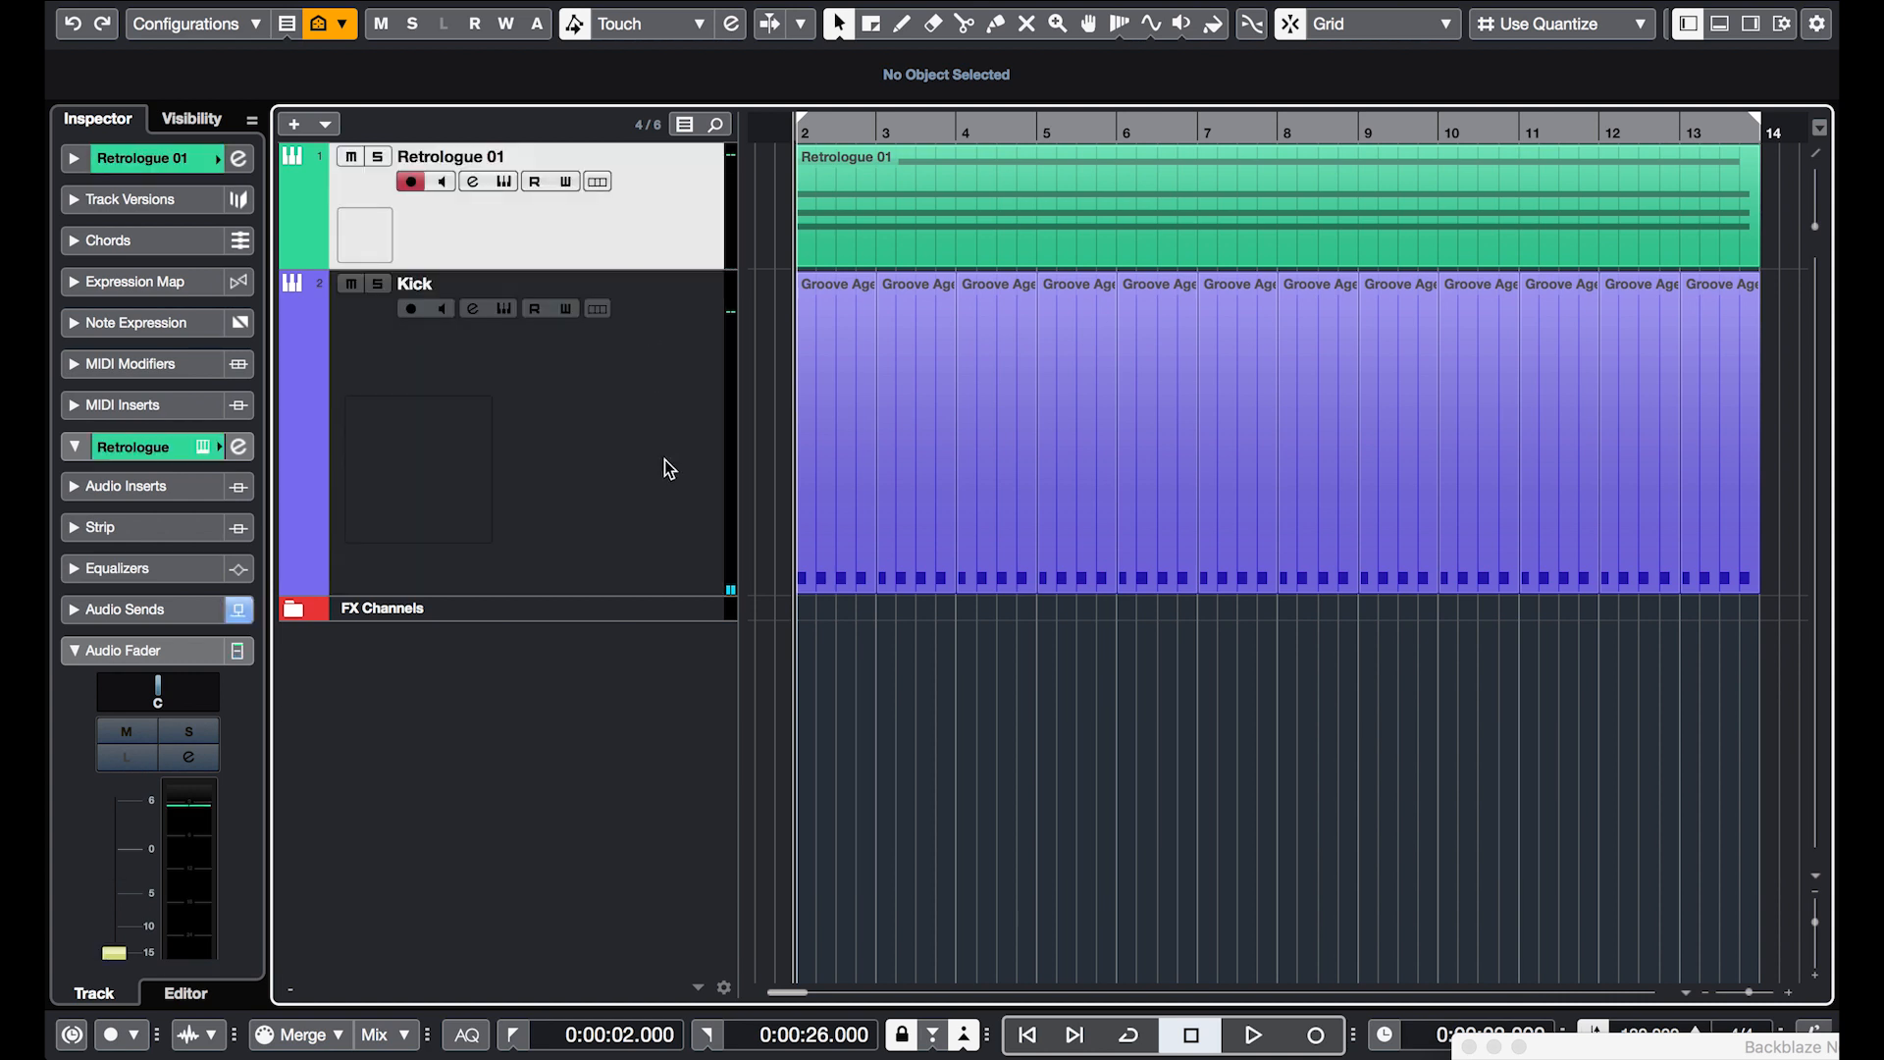
{"action": "left_click", "coordinate": [704, 492]}
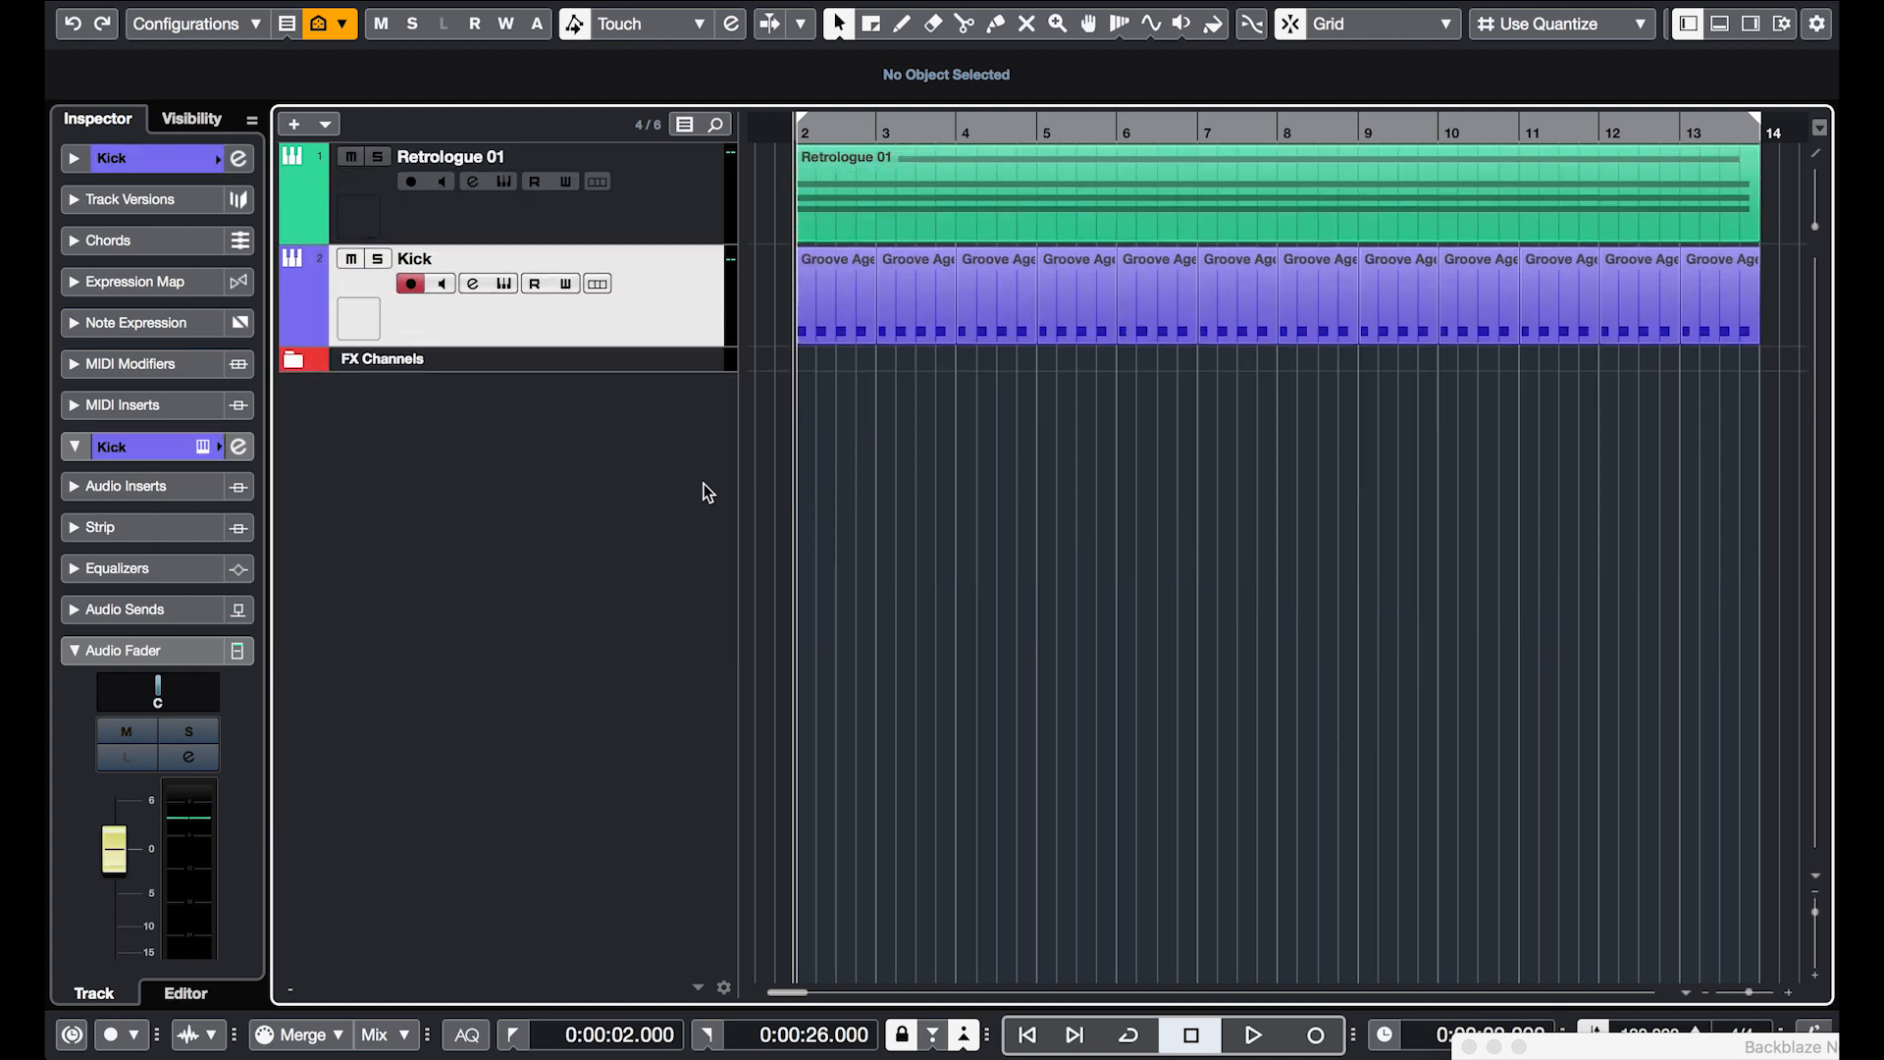
{"action": "left_click", "coordinate": [679, 210]}
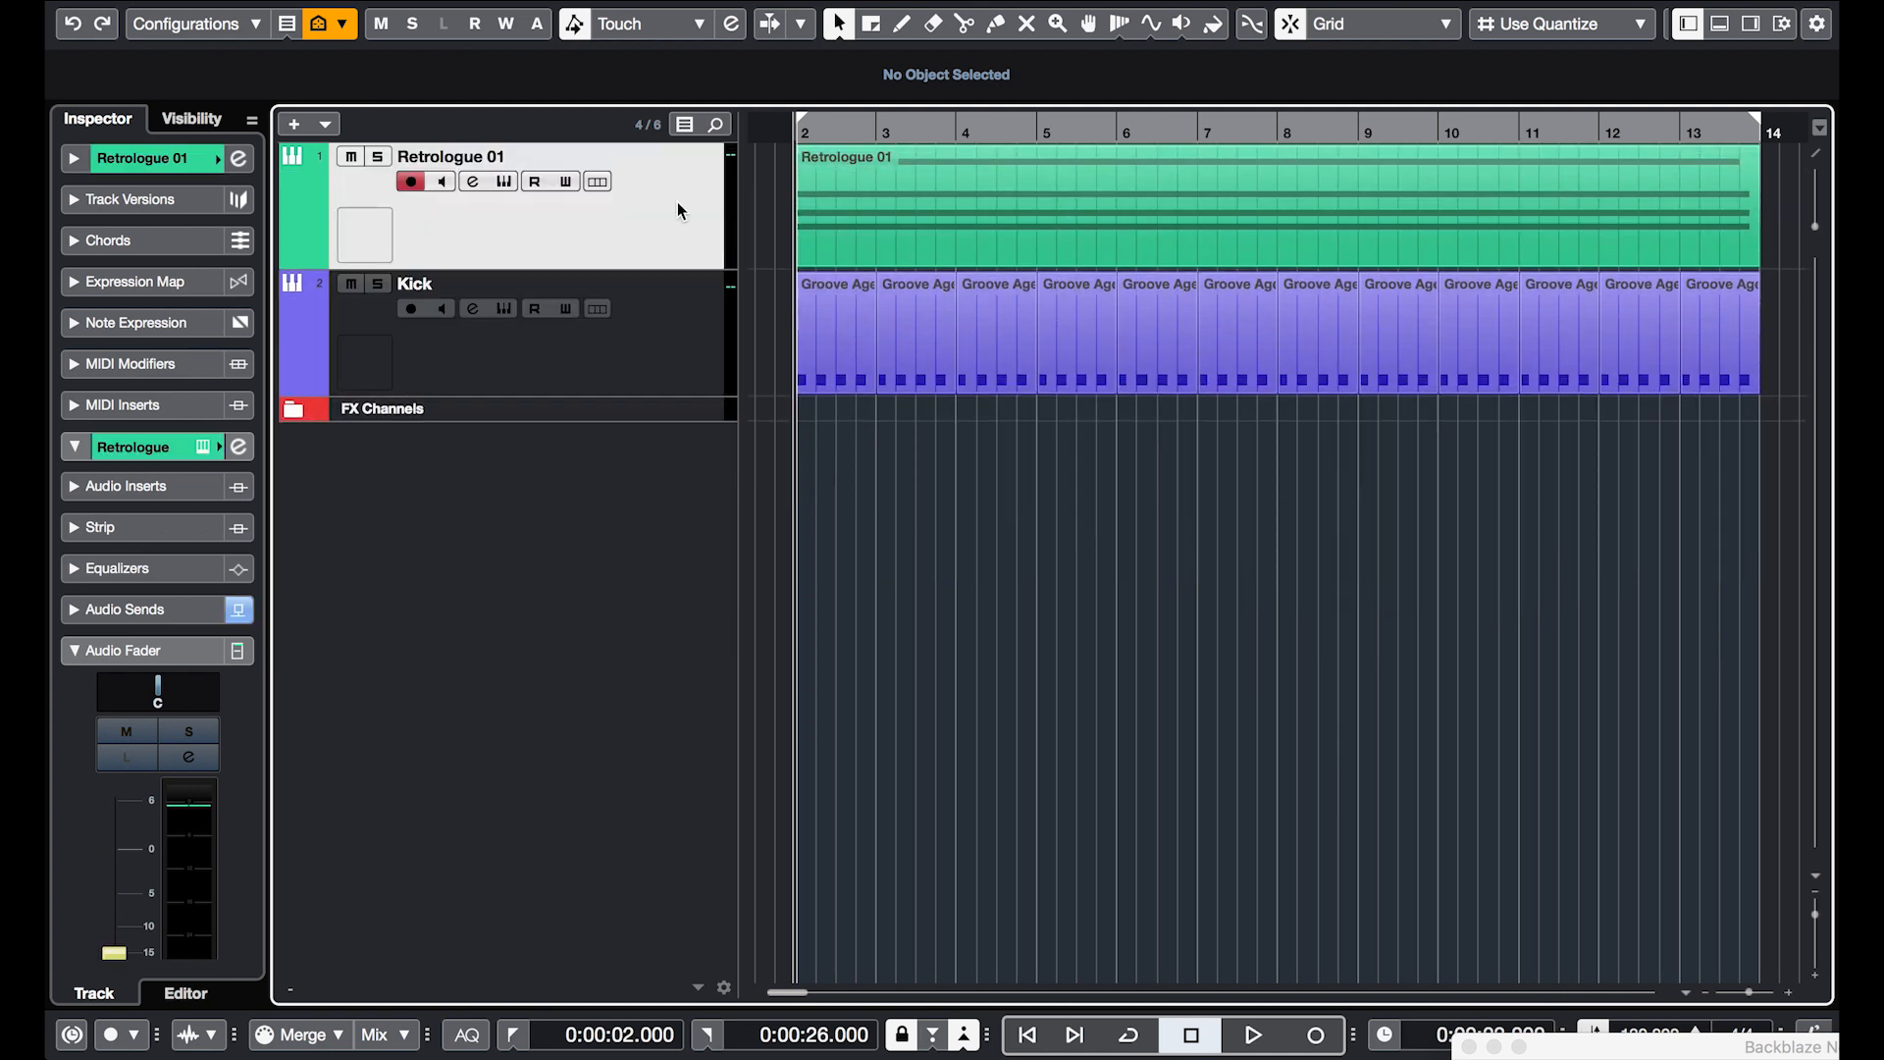
{"action": "key", "text": "e"}
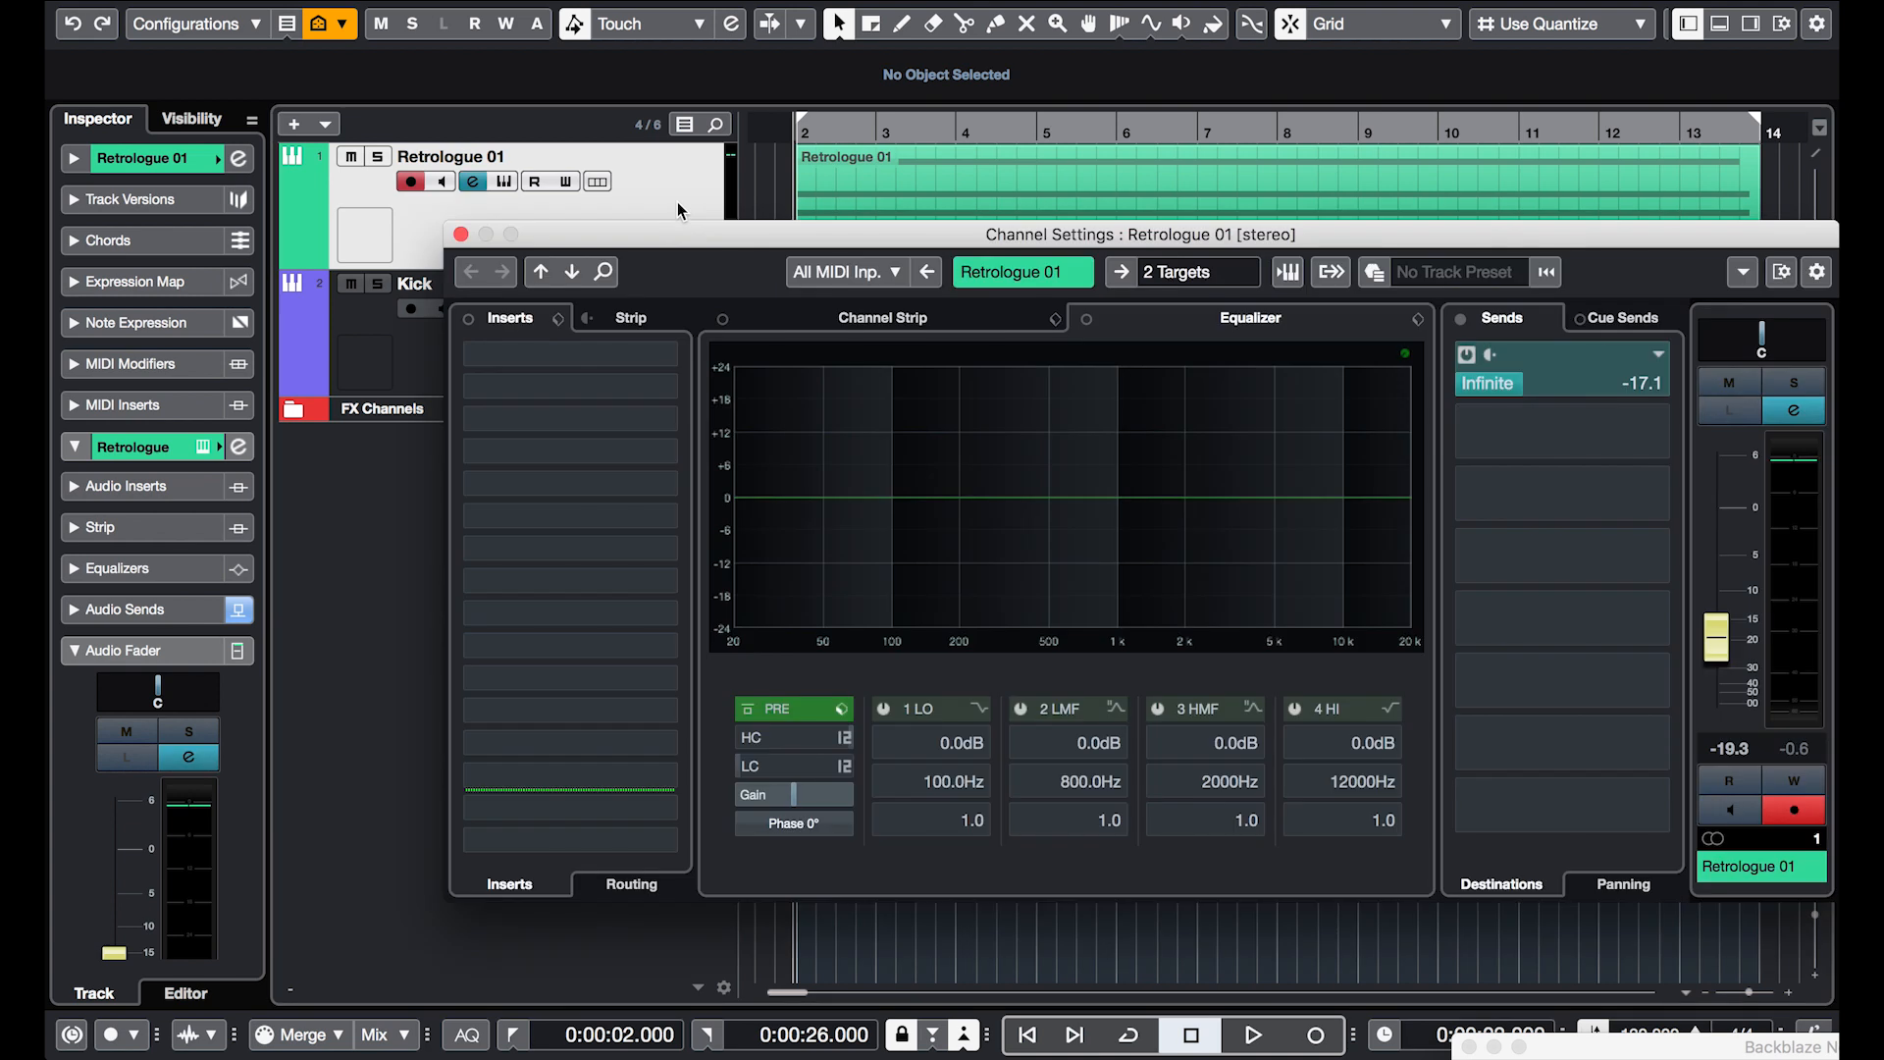
{"action": "left_click", "coordinate": [530, 367]}
{"action": "type", "text": "compres"}
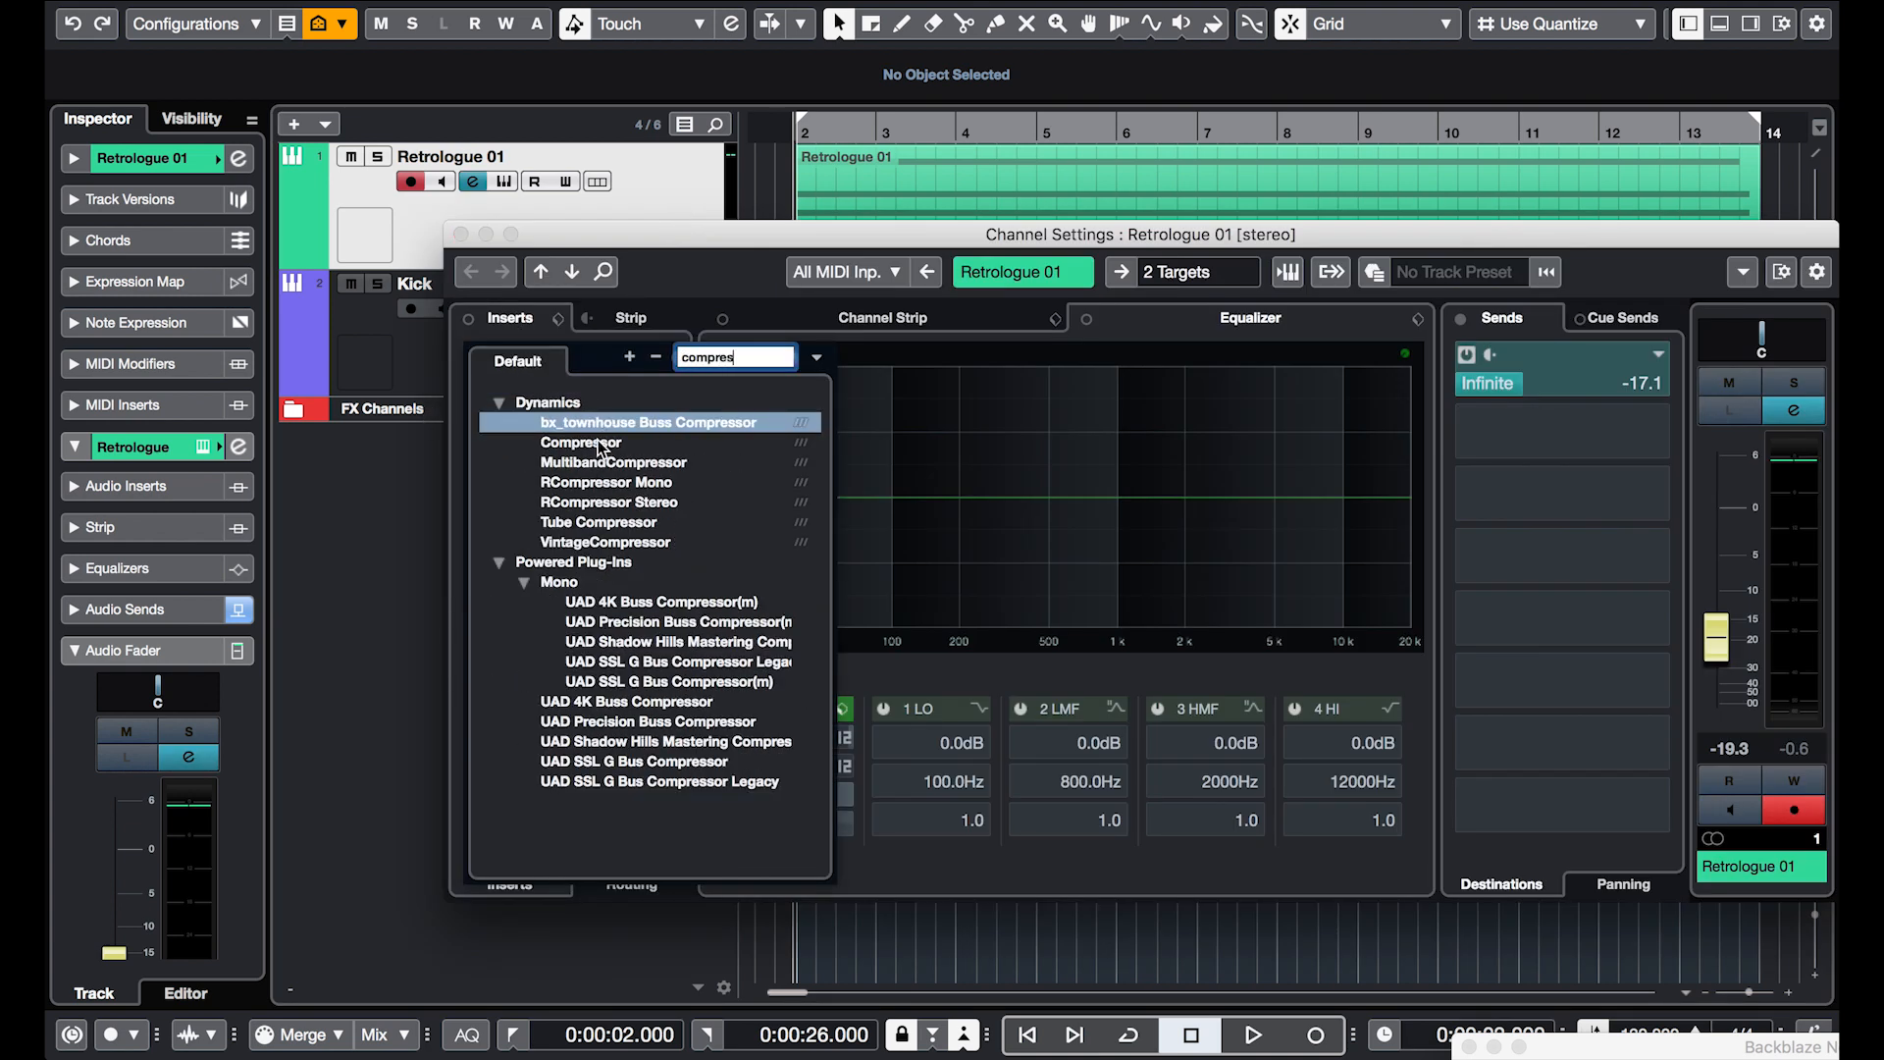
{"action": "left_click", "coordinate": [588, 443]}
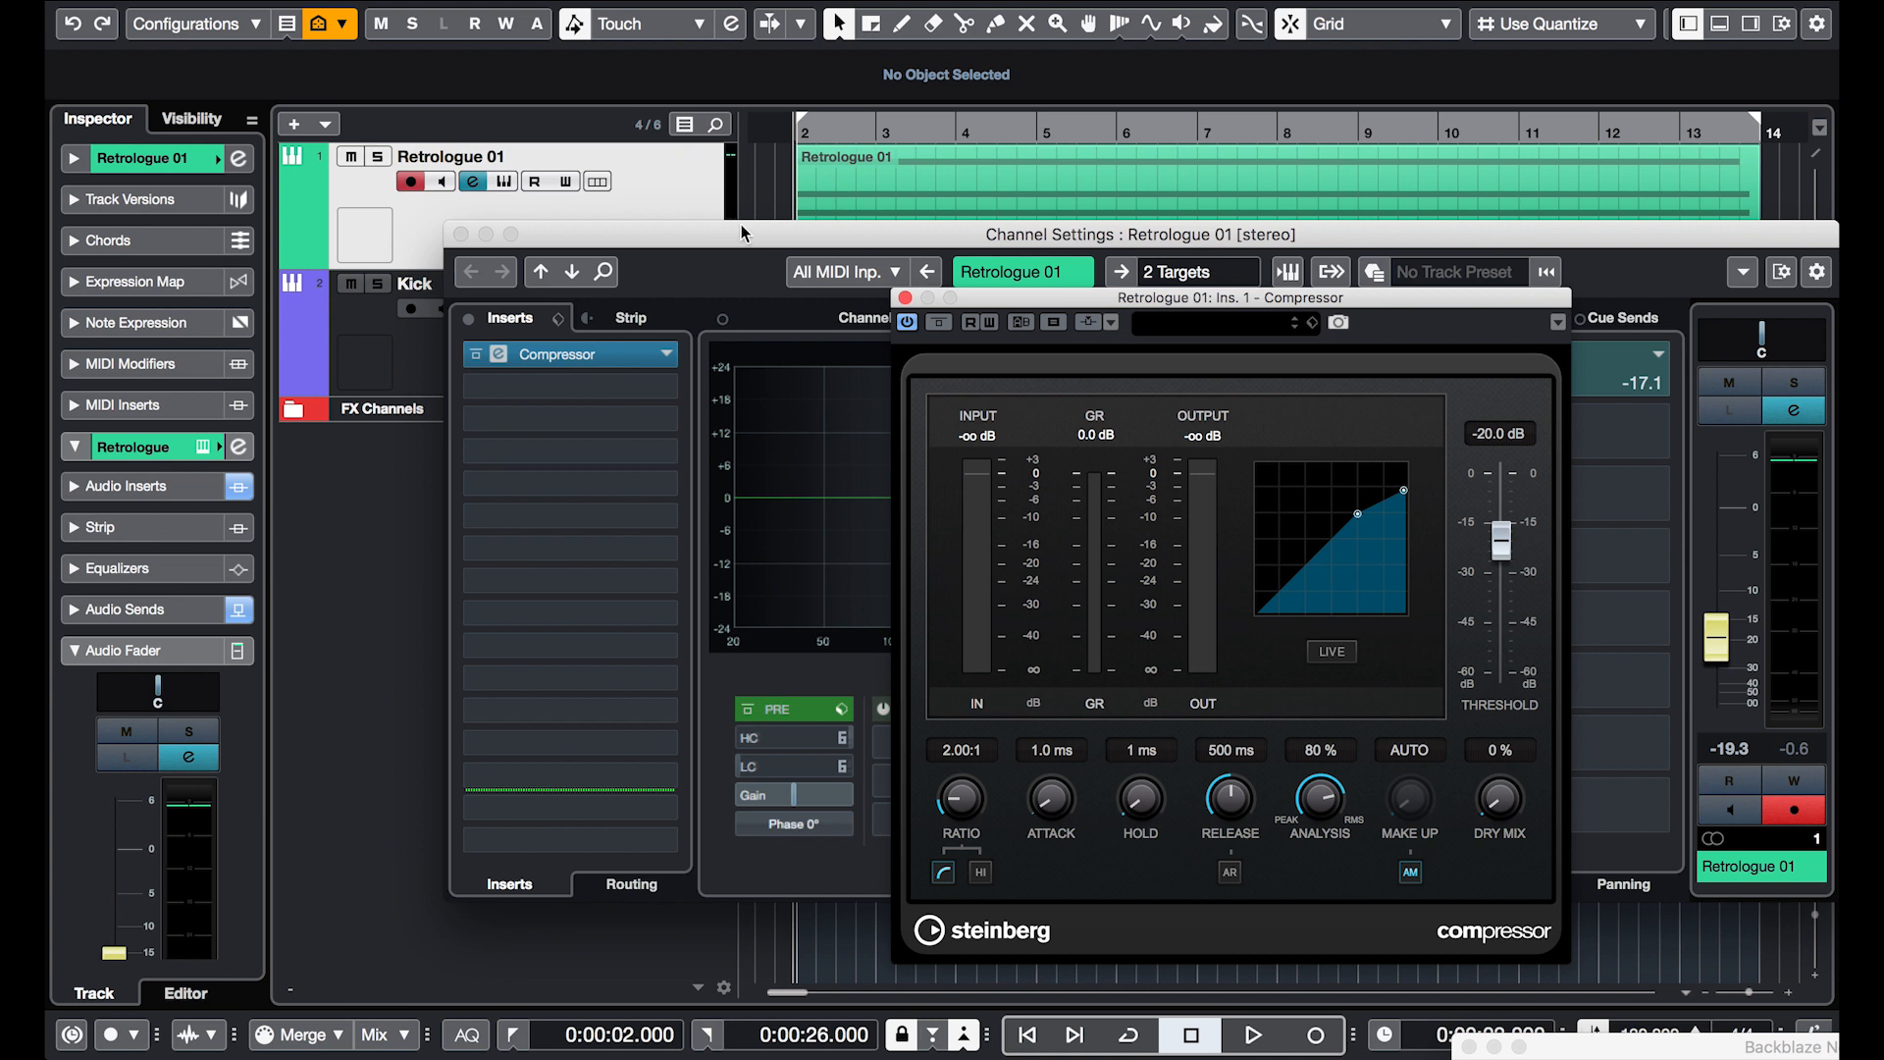
{"action": "key", "text": "e"}
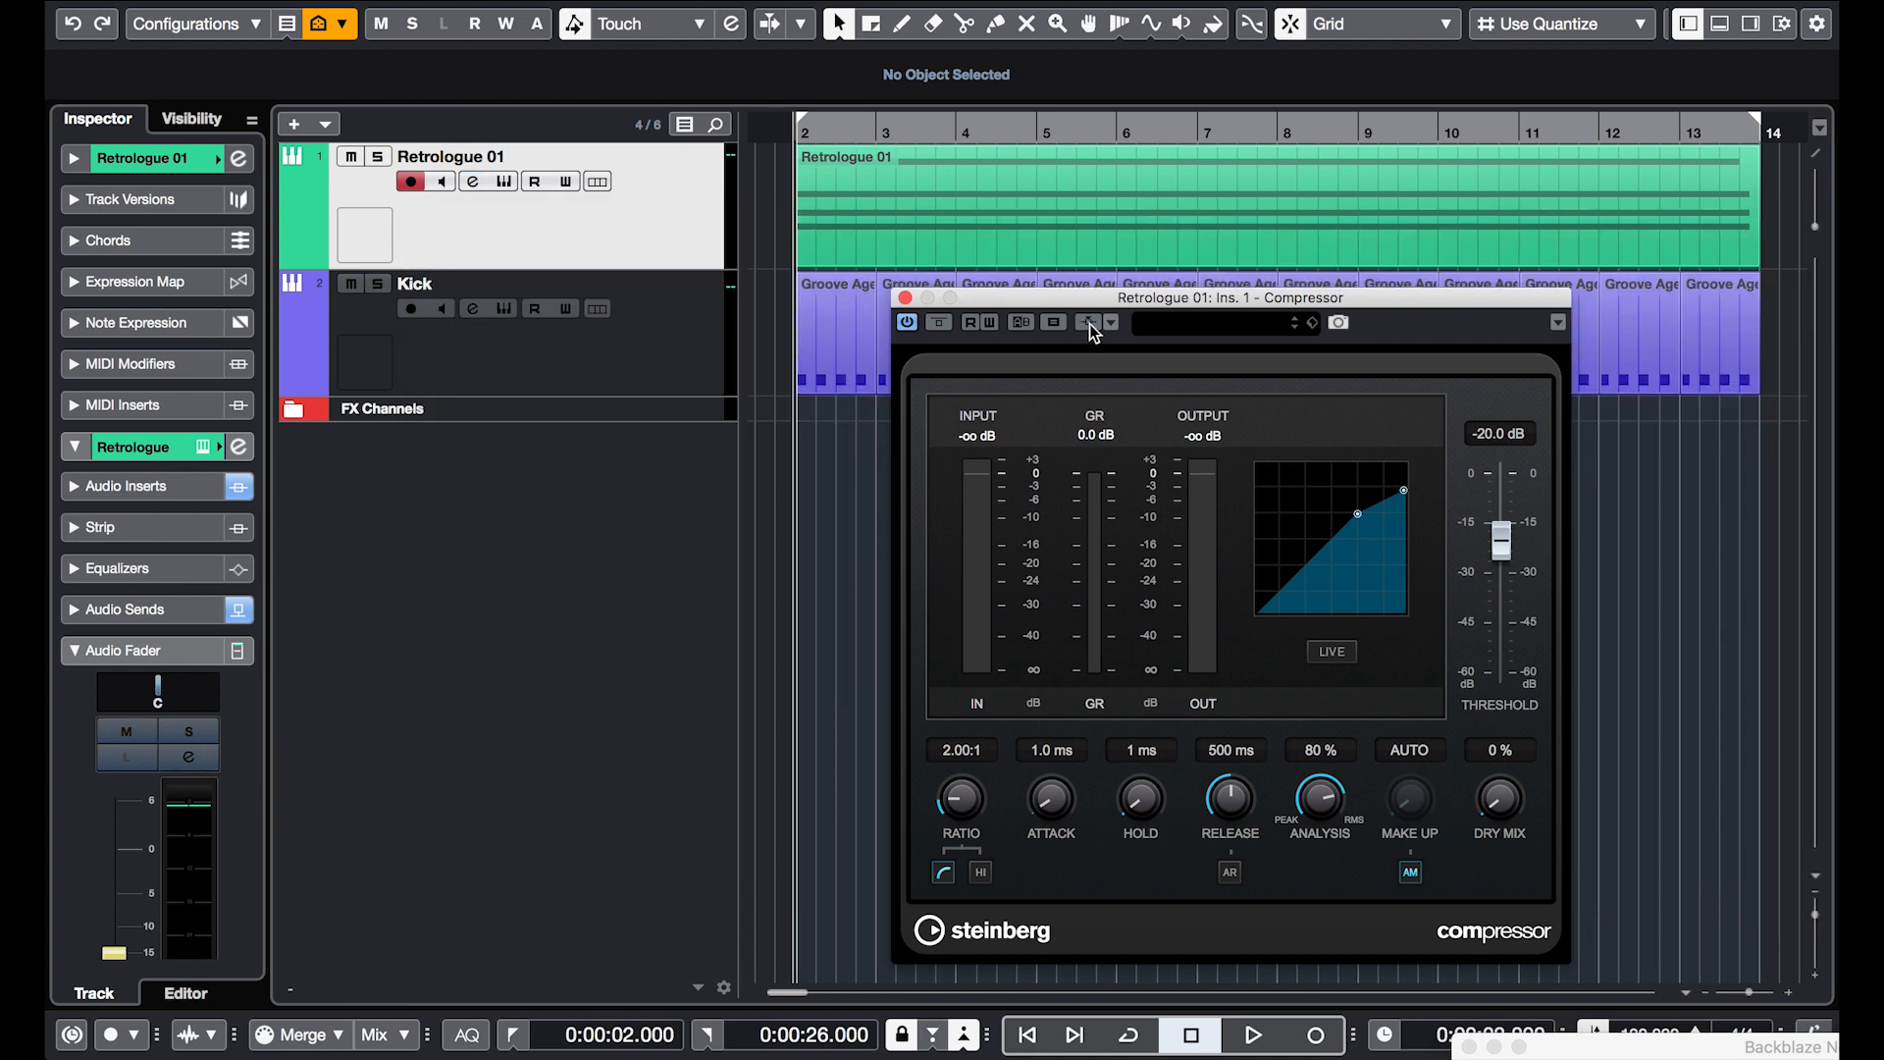
- Activate the compressor's side-chain and add Kick as its side-chain input
{"action": "left_click", "coordinate": [1087, 321]}
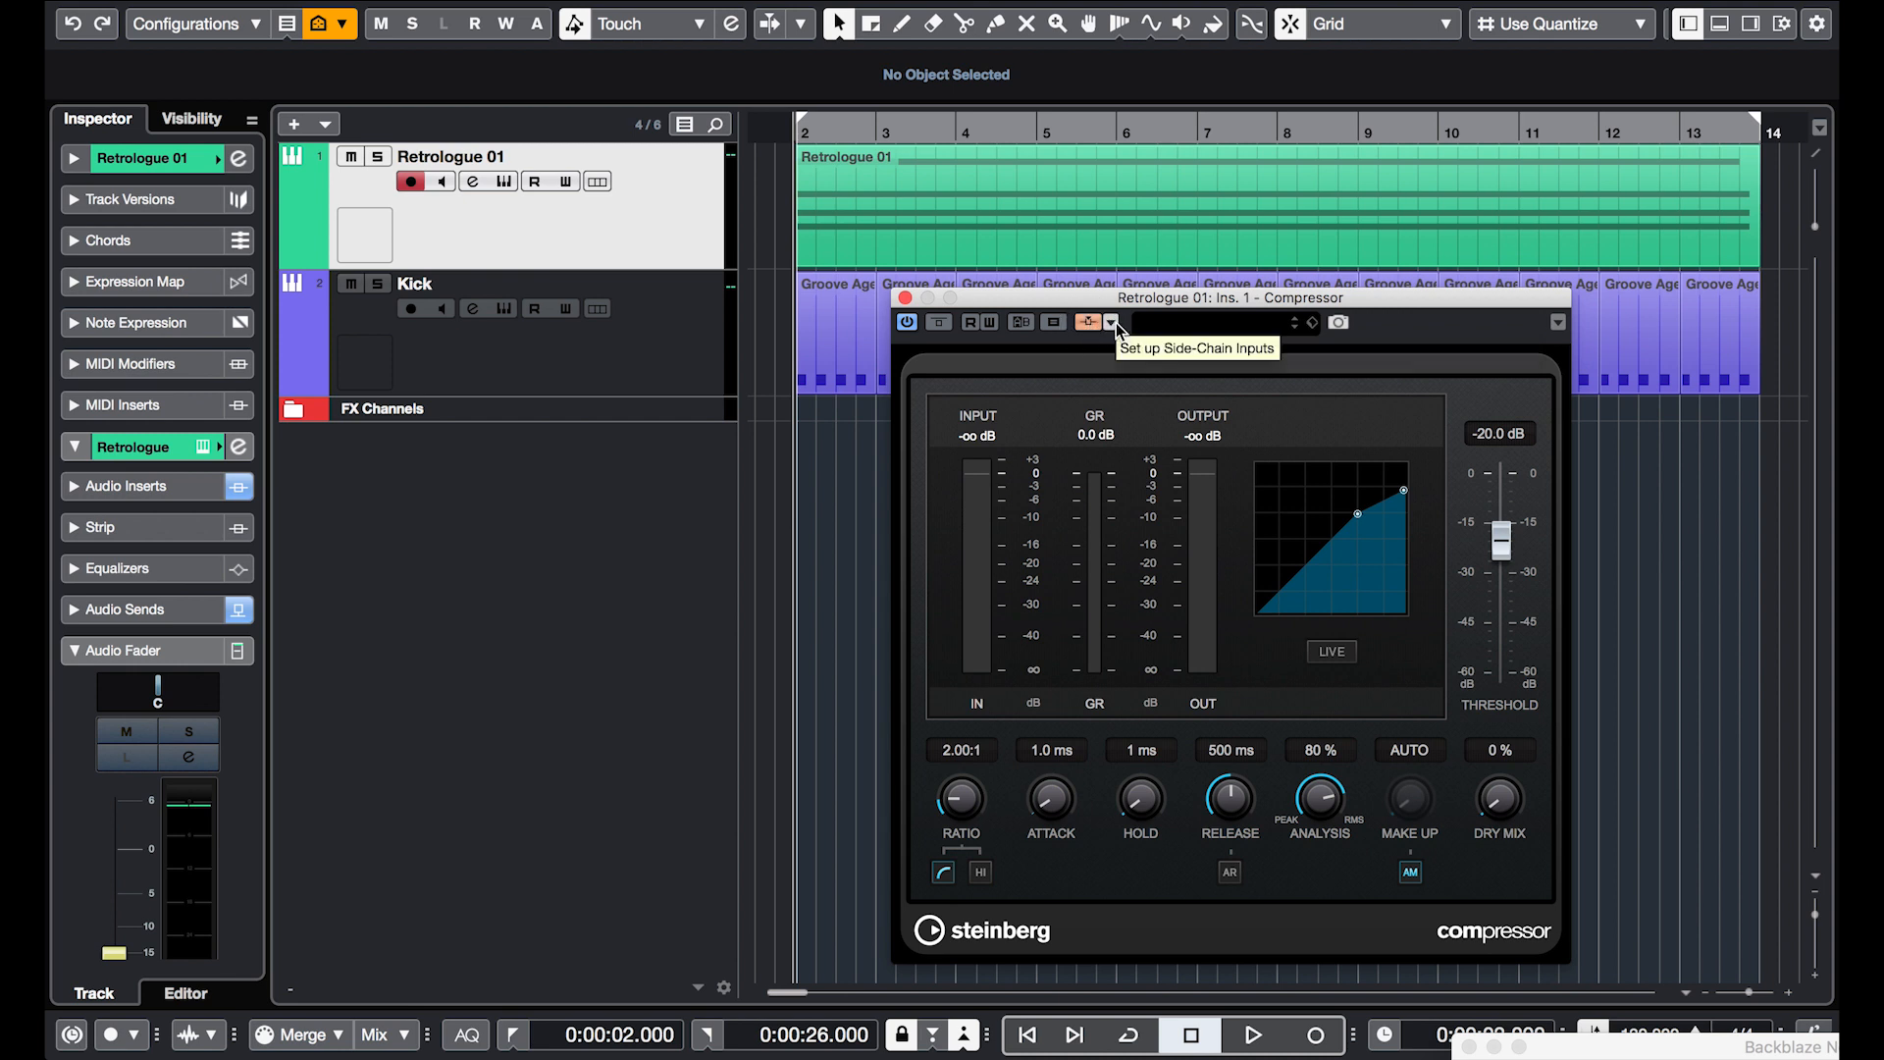
{"action": "left_click", "coordinate": [1112, 322]}
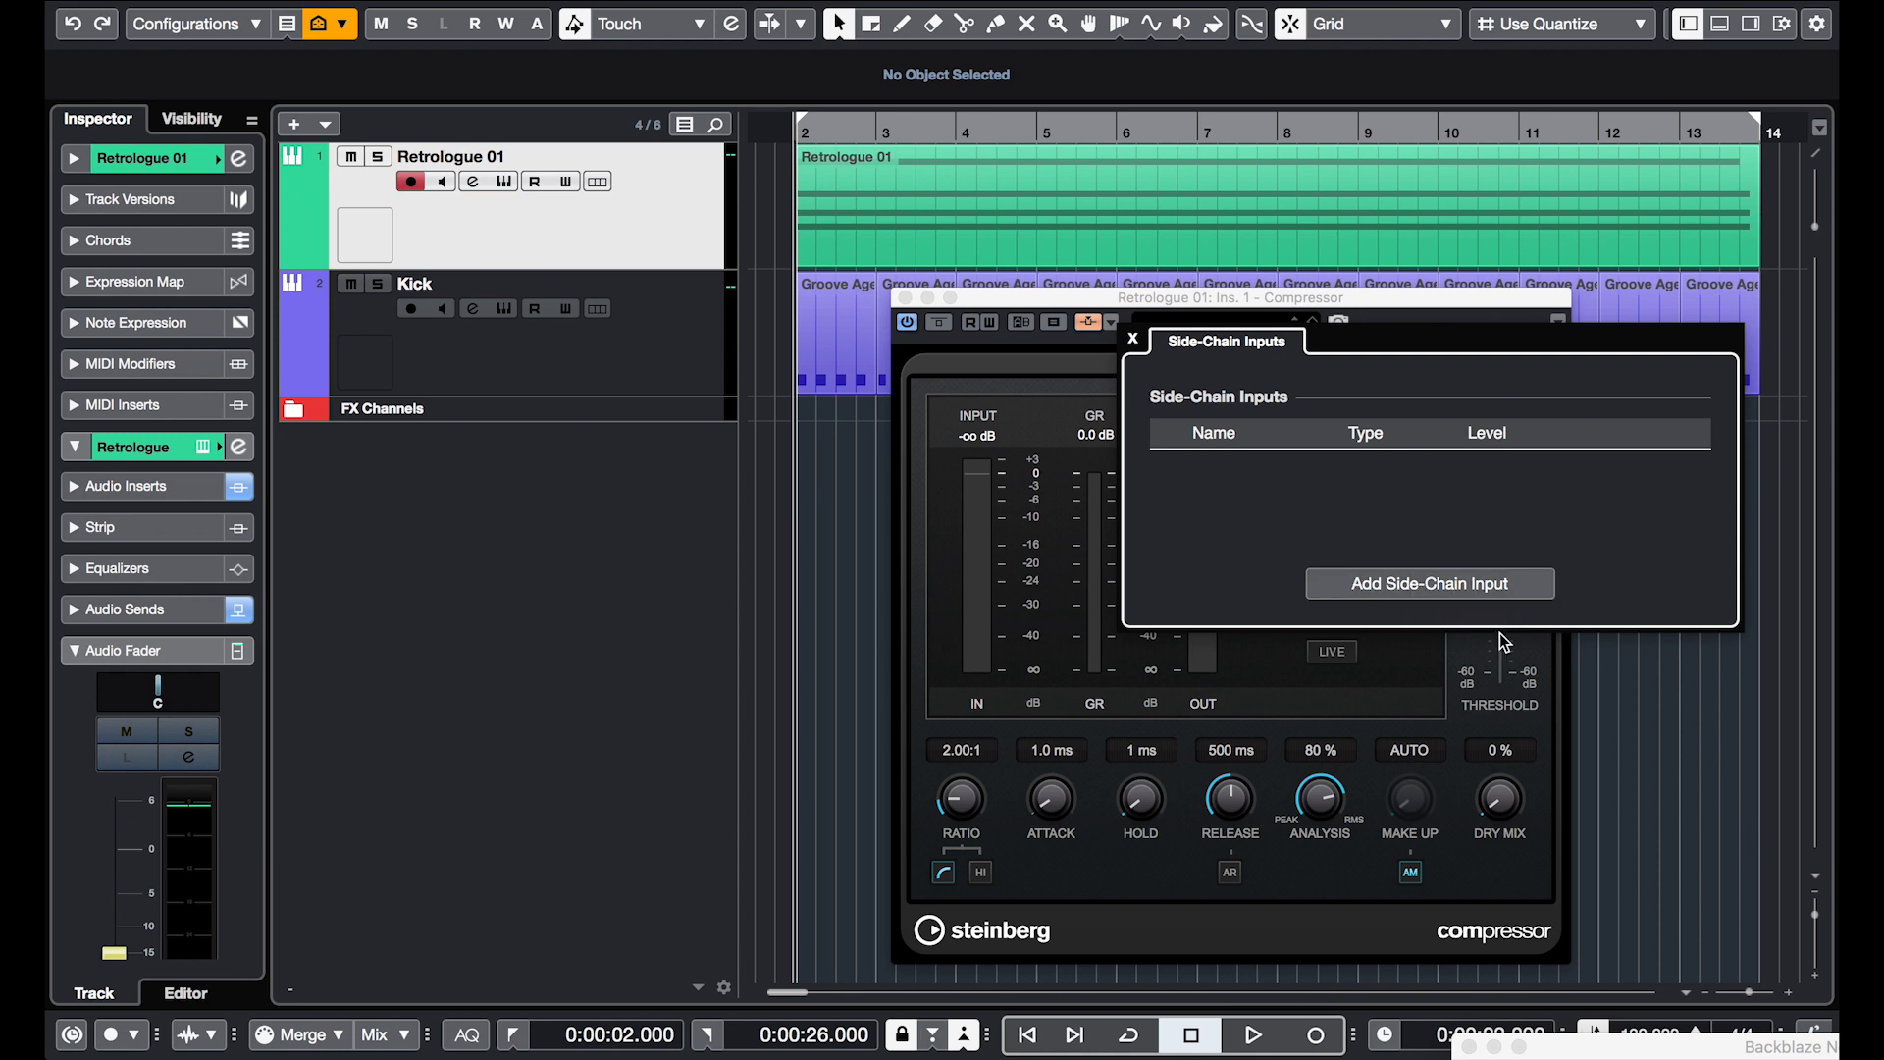
{"action": "left_click", "coordinate": [1439, 587]}
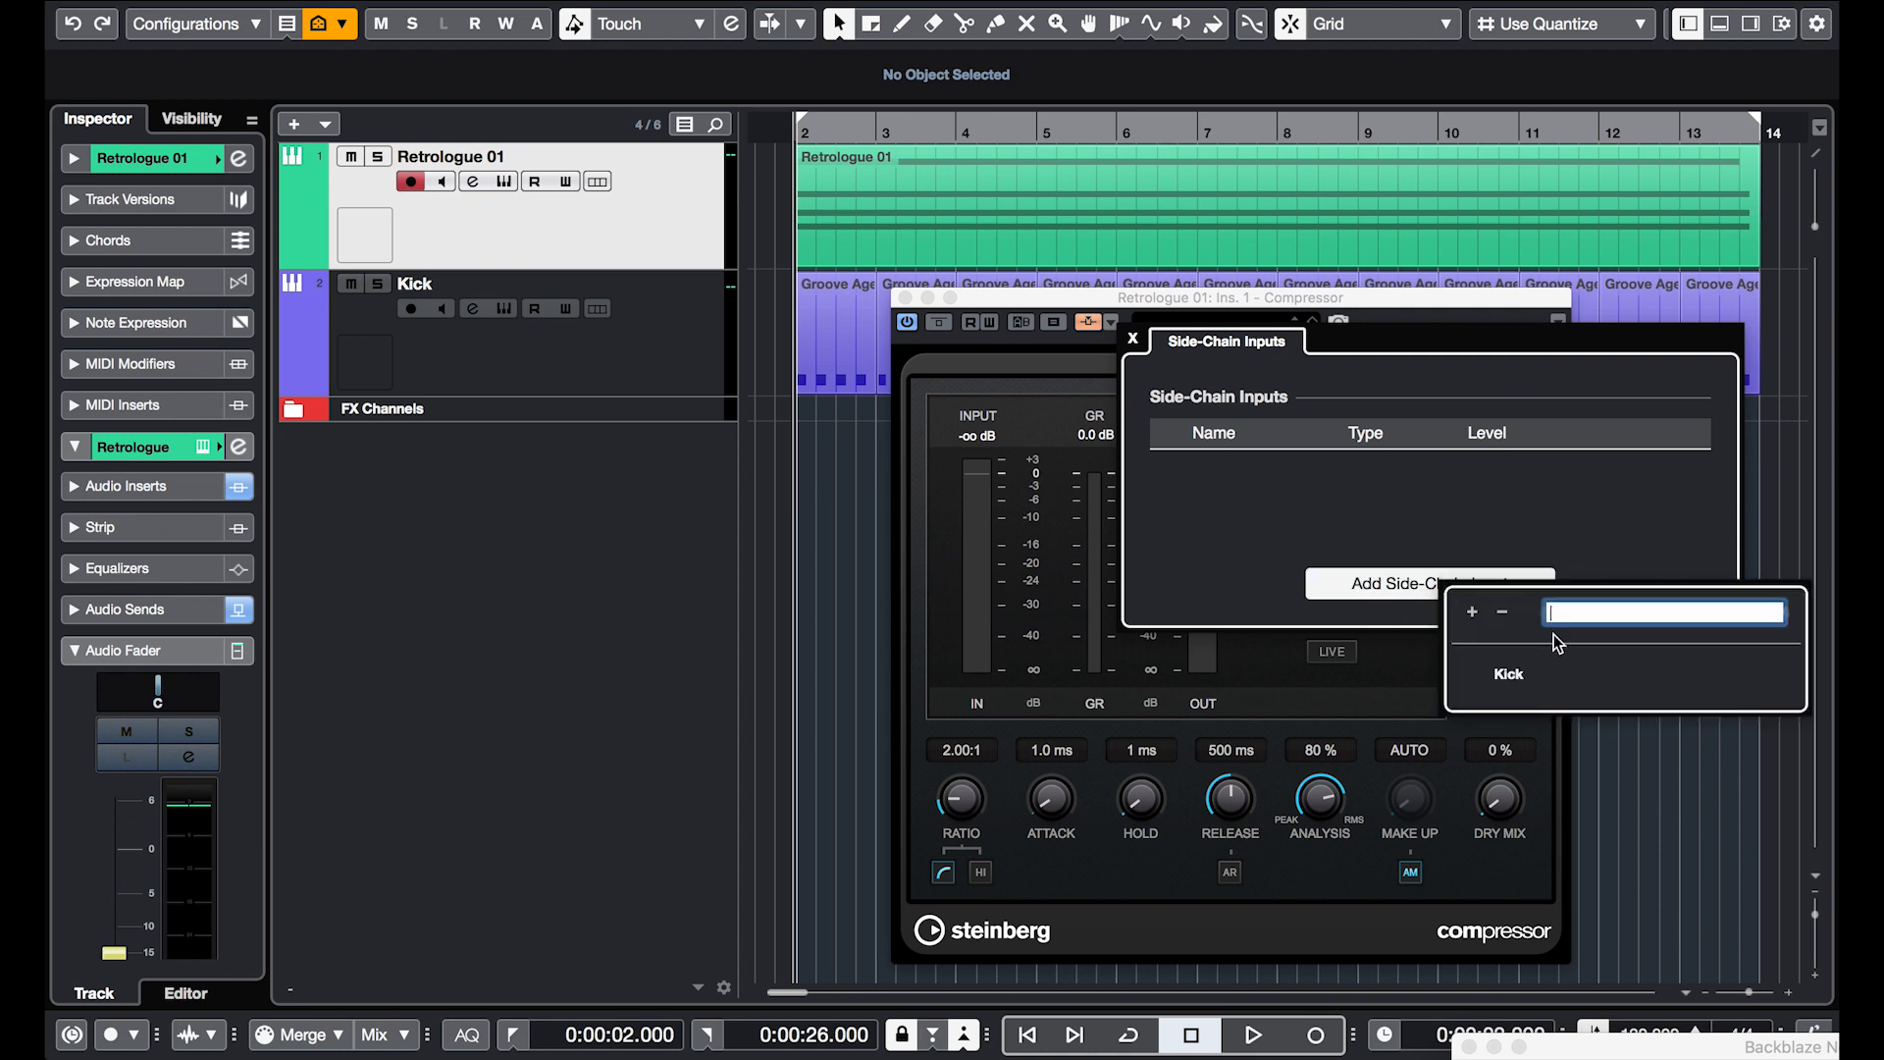
{"action": "left_click", "coordinate": [1529, 674]}
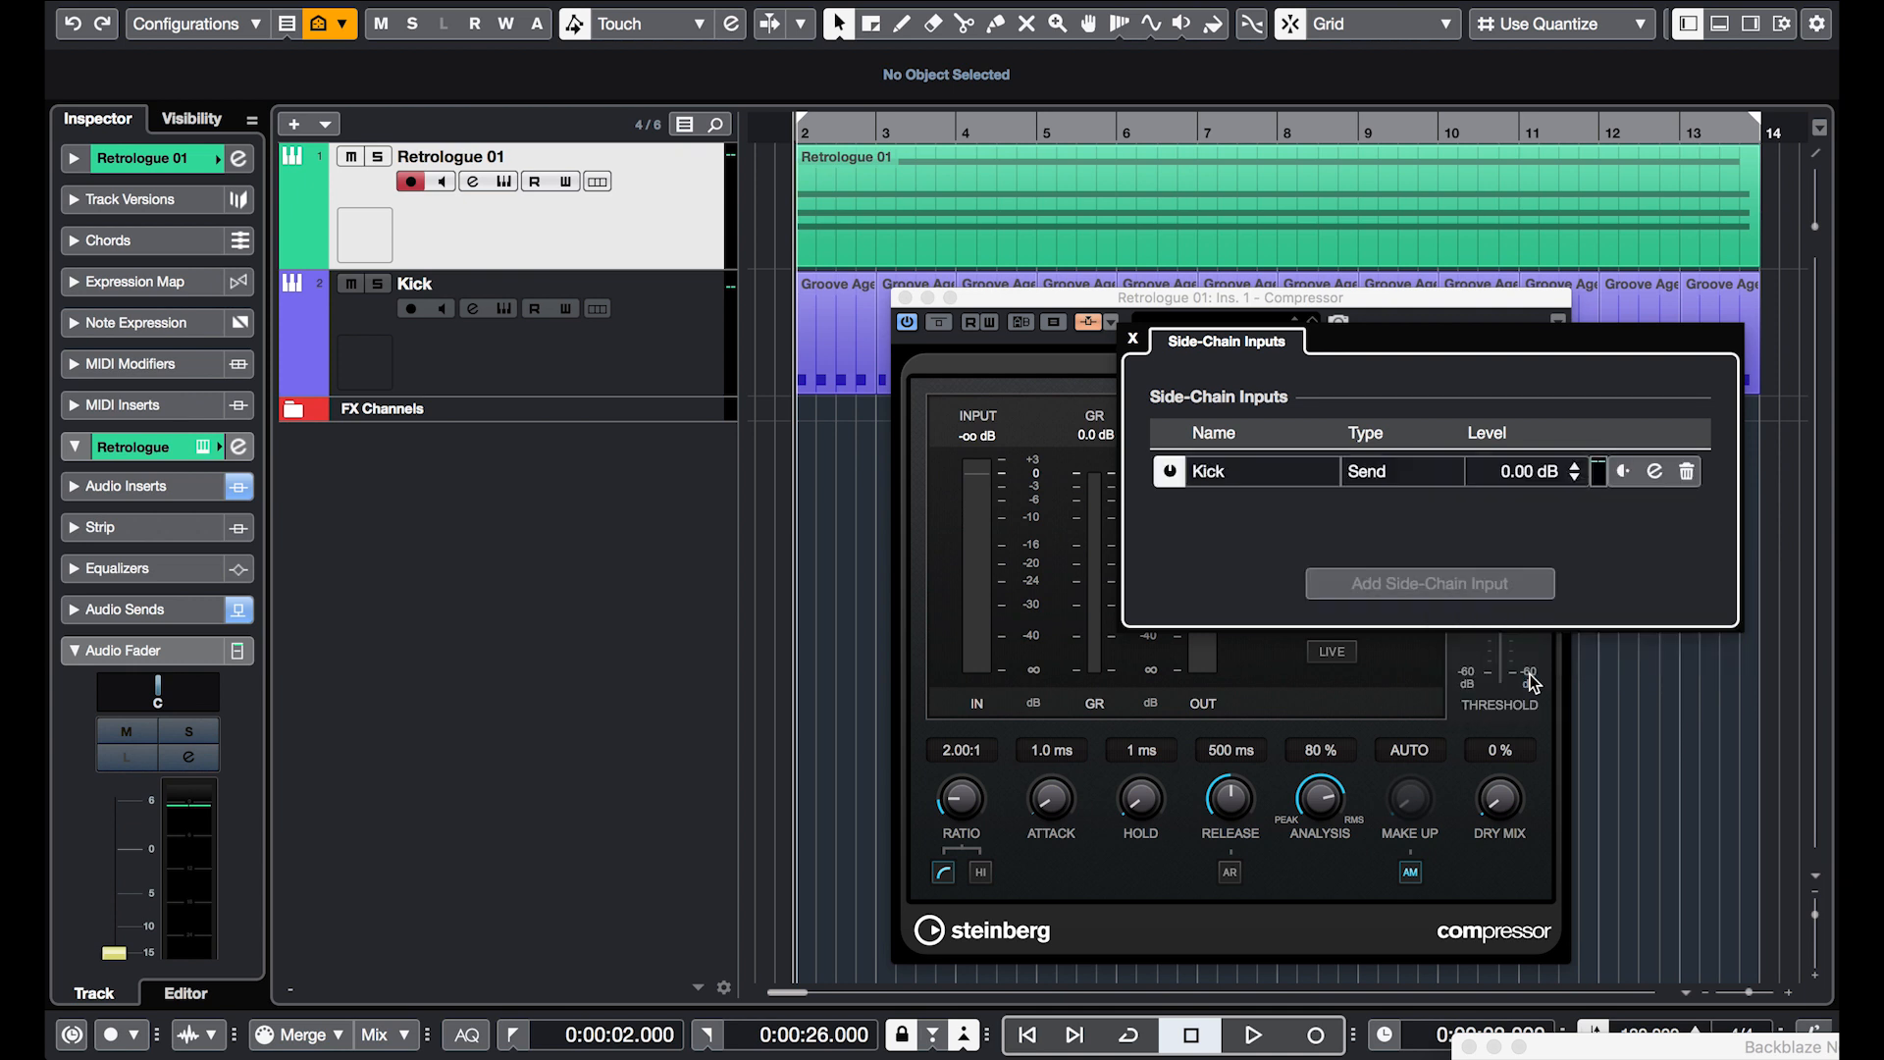
{"action": "left_click", "coordinate": [1133, 340]}
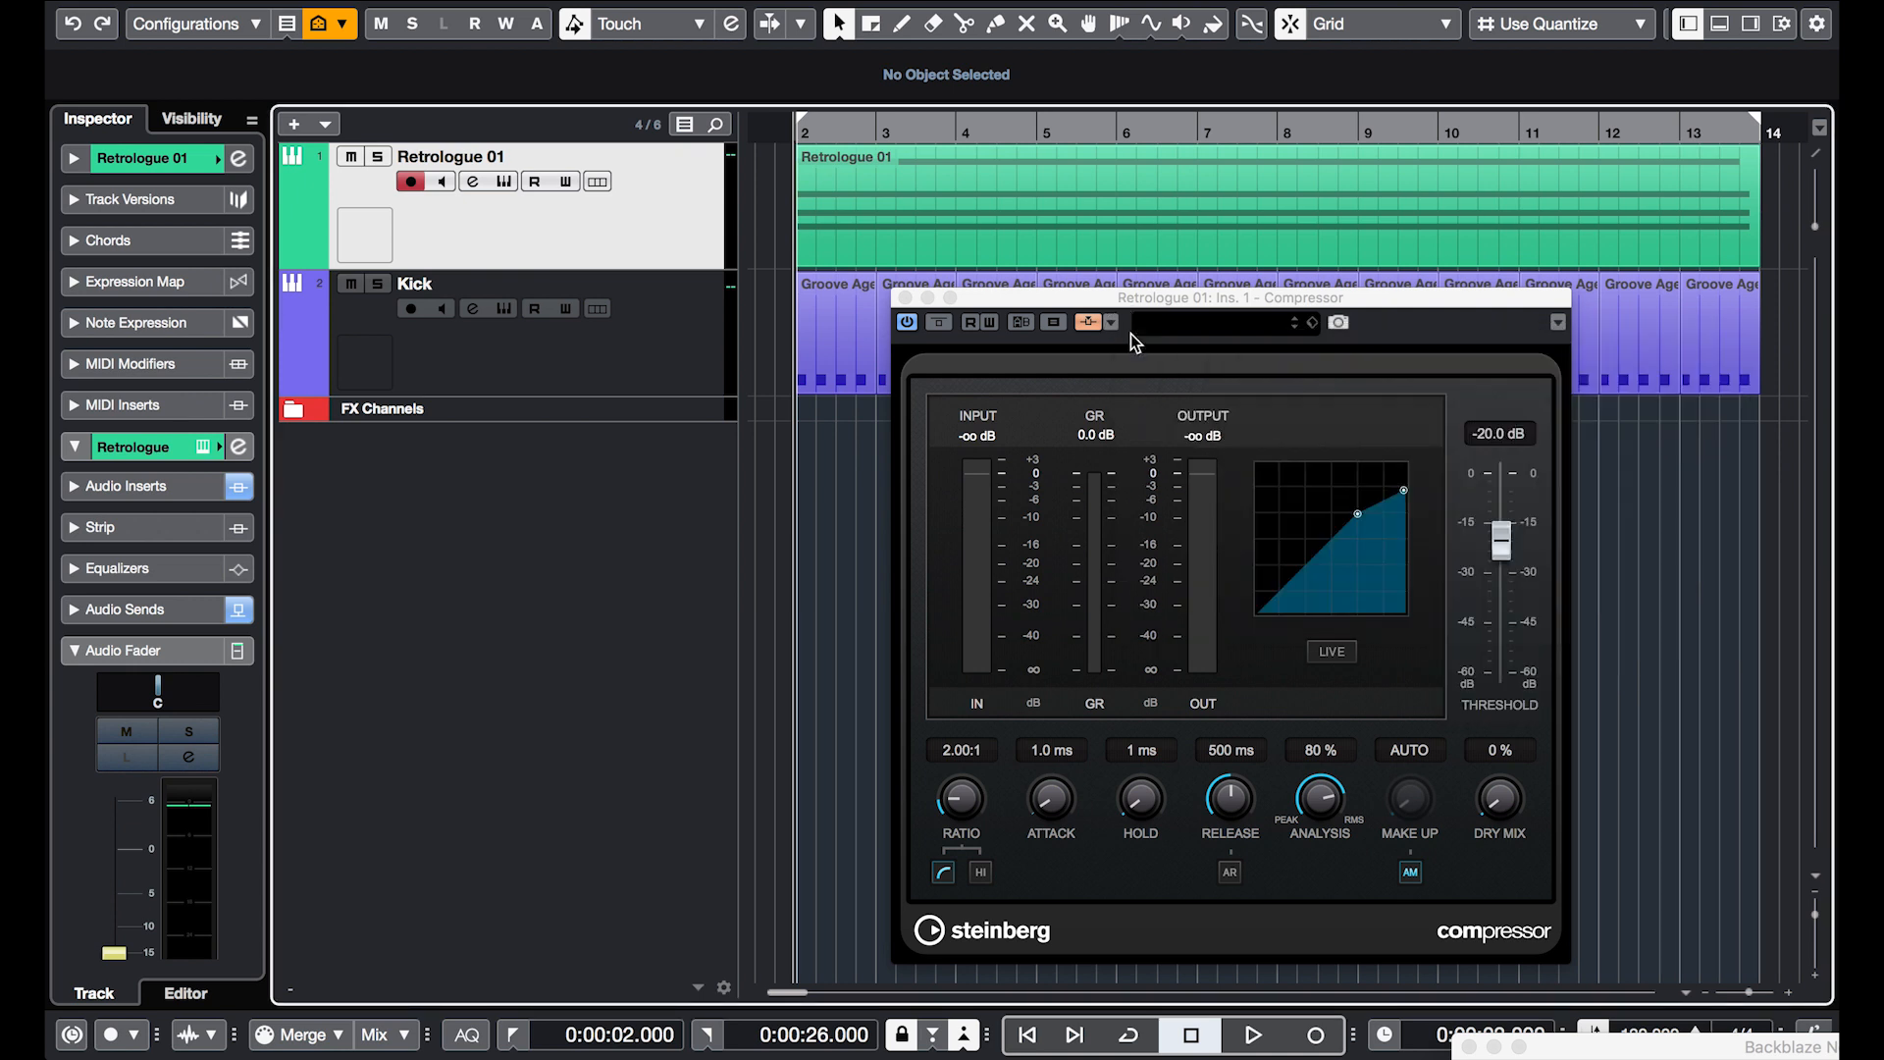
- Set the compressor's threshold to -47.6 dB and ratio to 6.17:1, auditioning the ducking, and close the plug-in window
{"action": "key", "text": "space"}
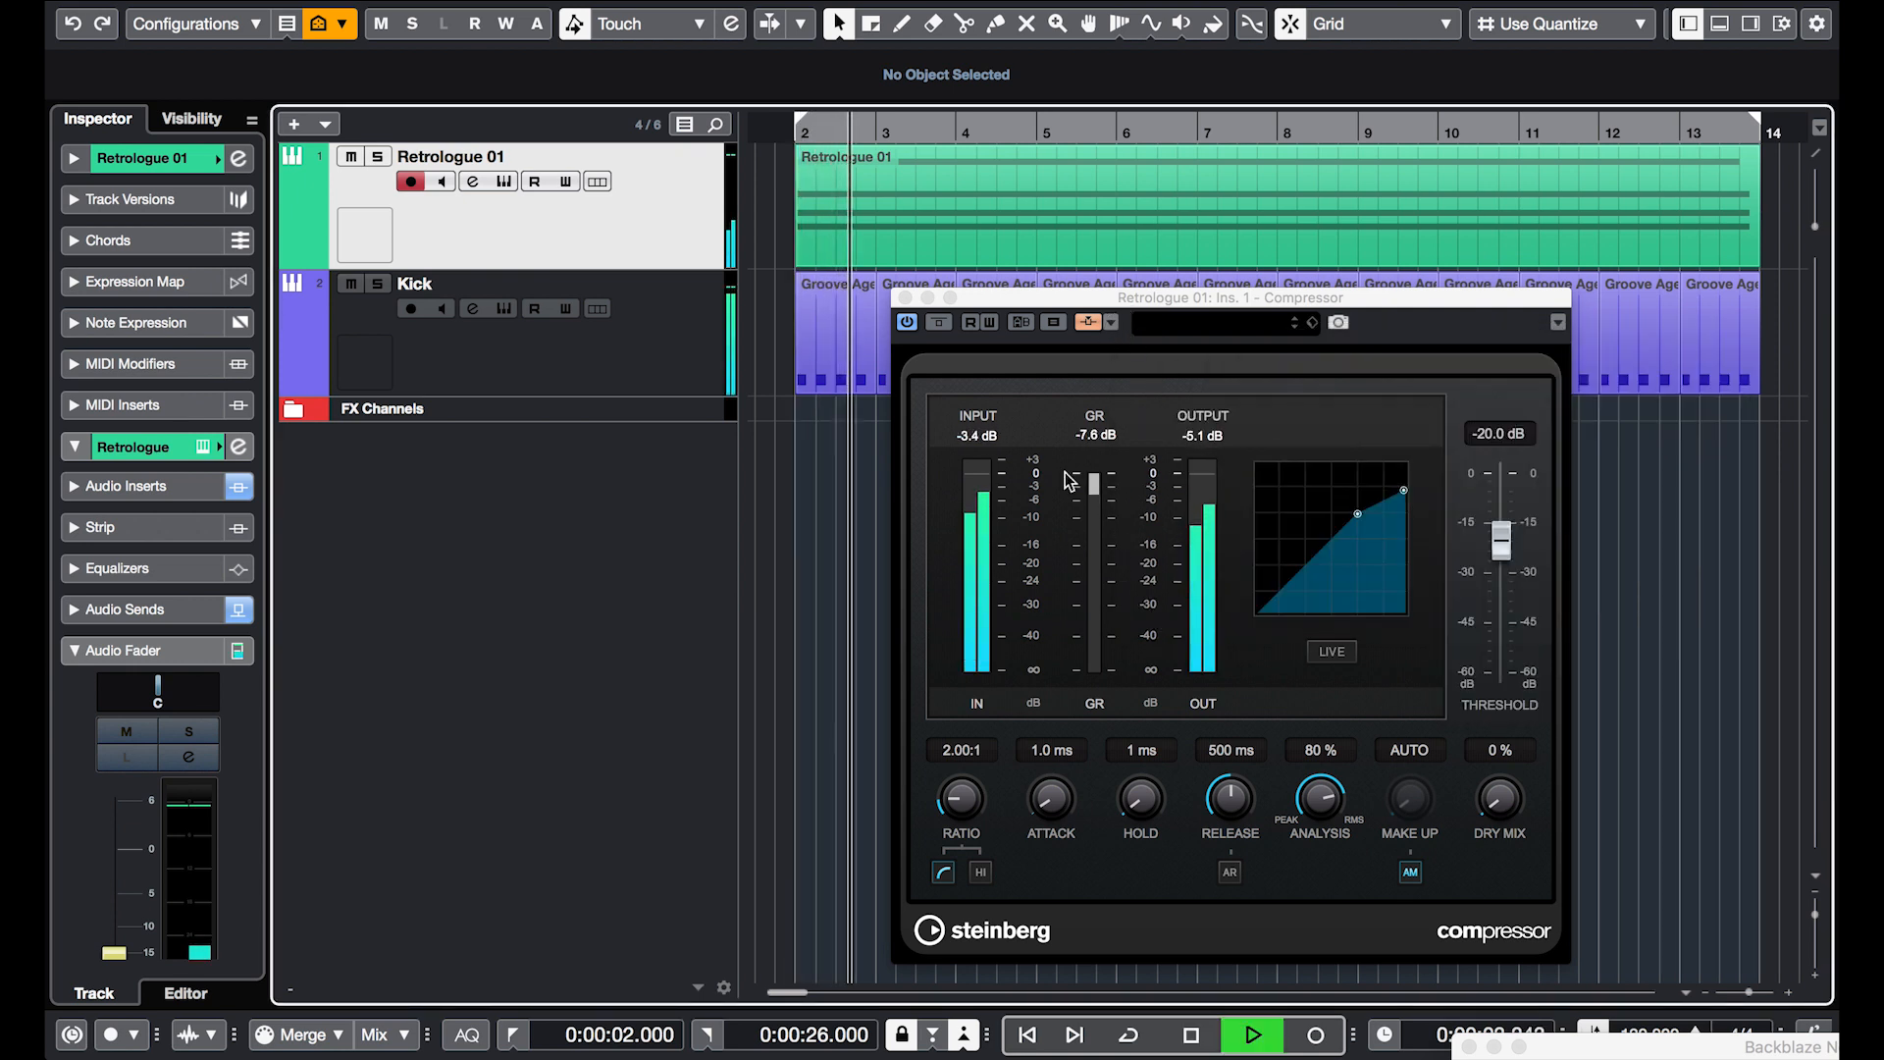
{"action": "key", "text": "space"}
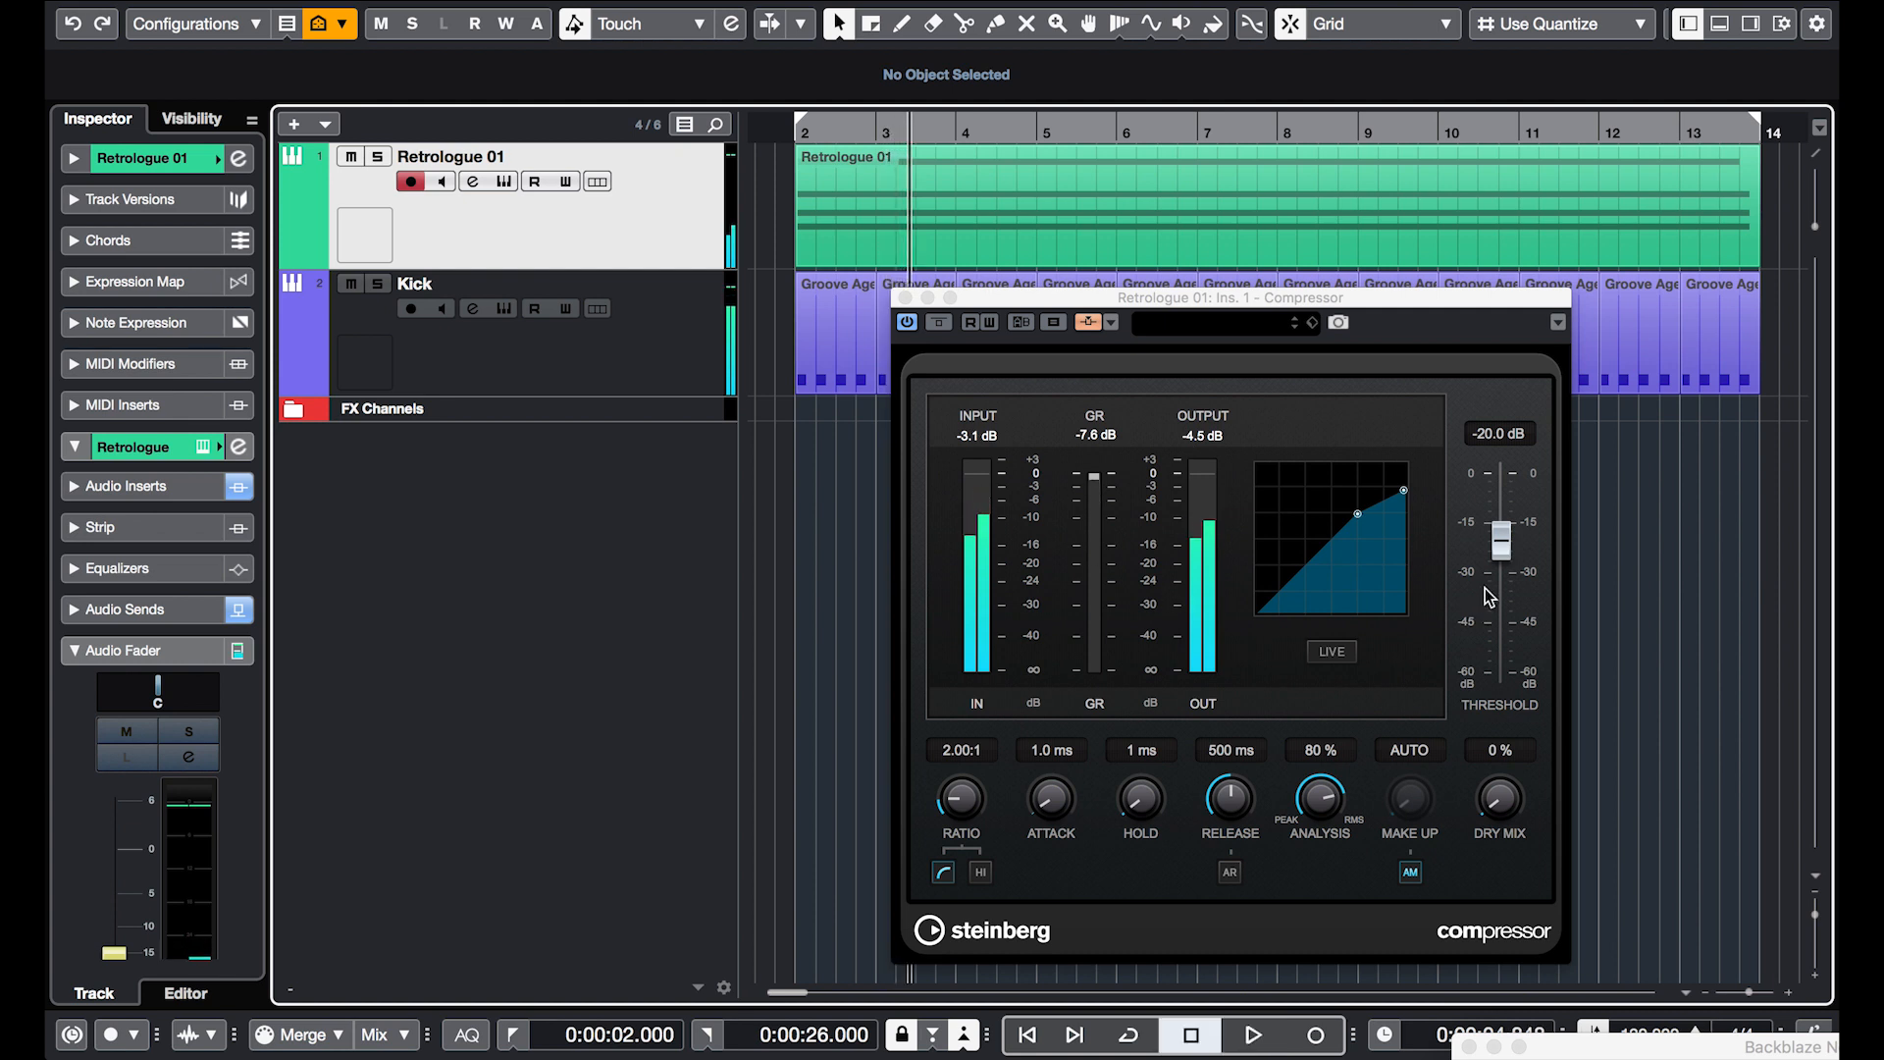
{"action": "left_click_drag", "start_coordinate": [1508, 557], "coordinate": [1504, 647]}
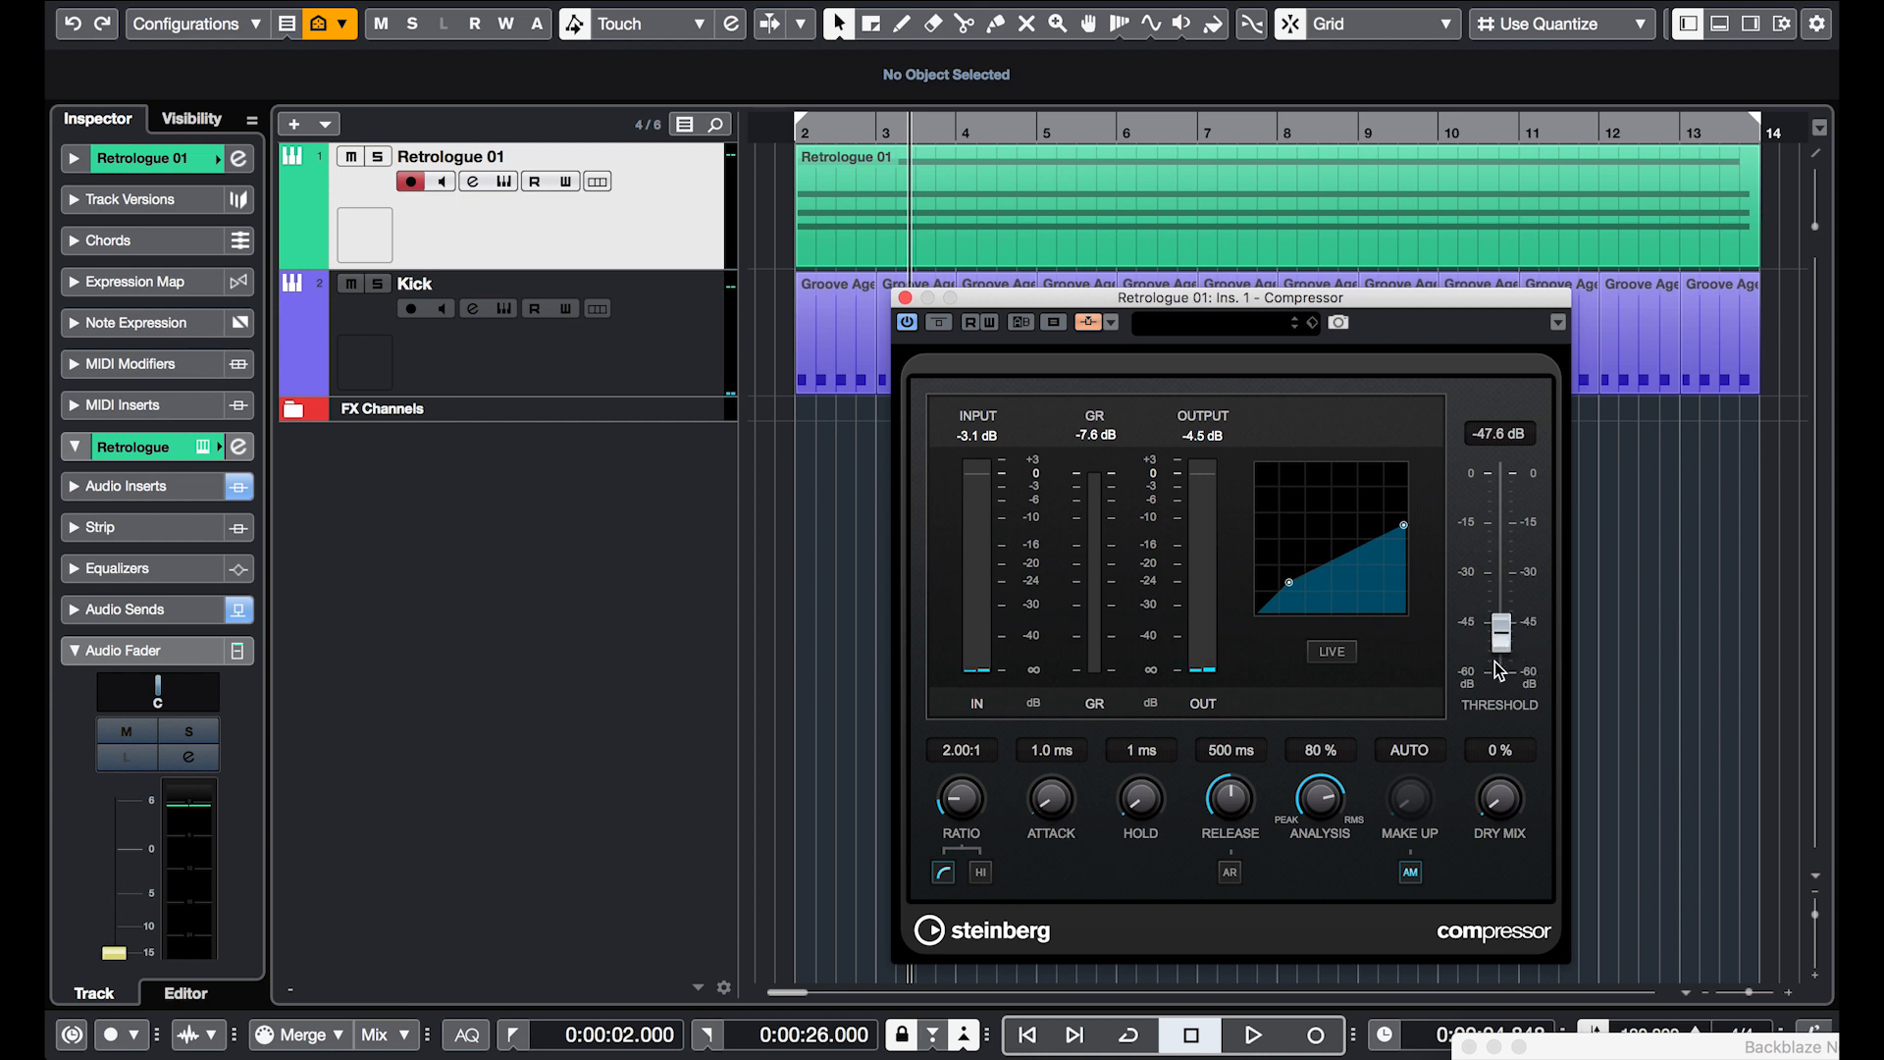
{"action": "left_click_drag", "start_coordinate": [945, 810], "coordinate": [957, 666]}
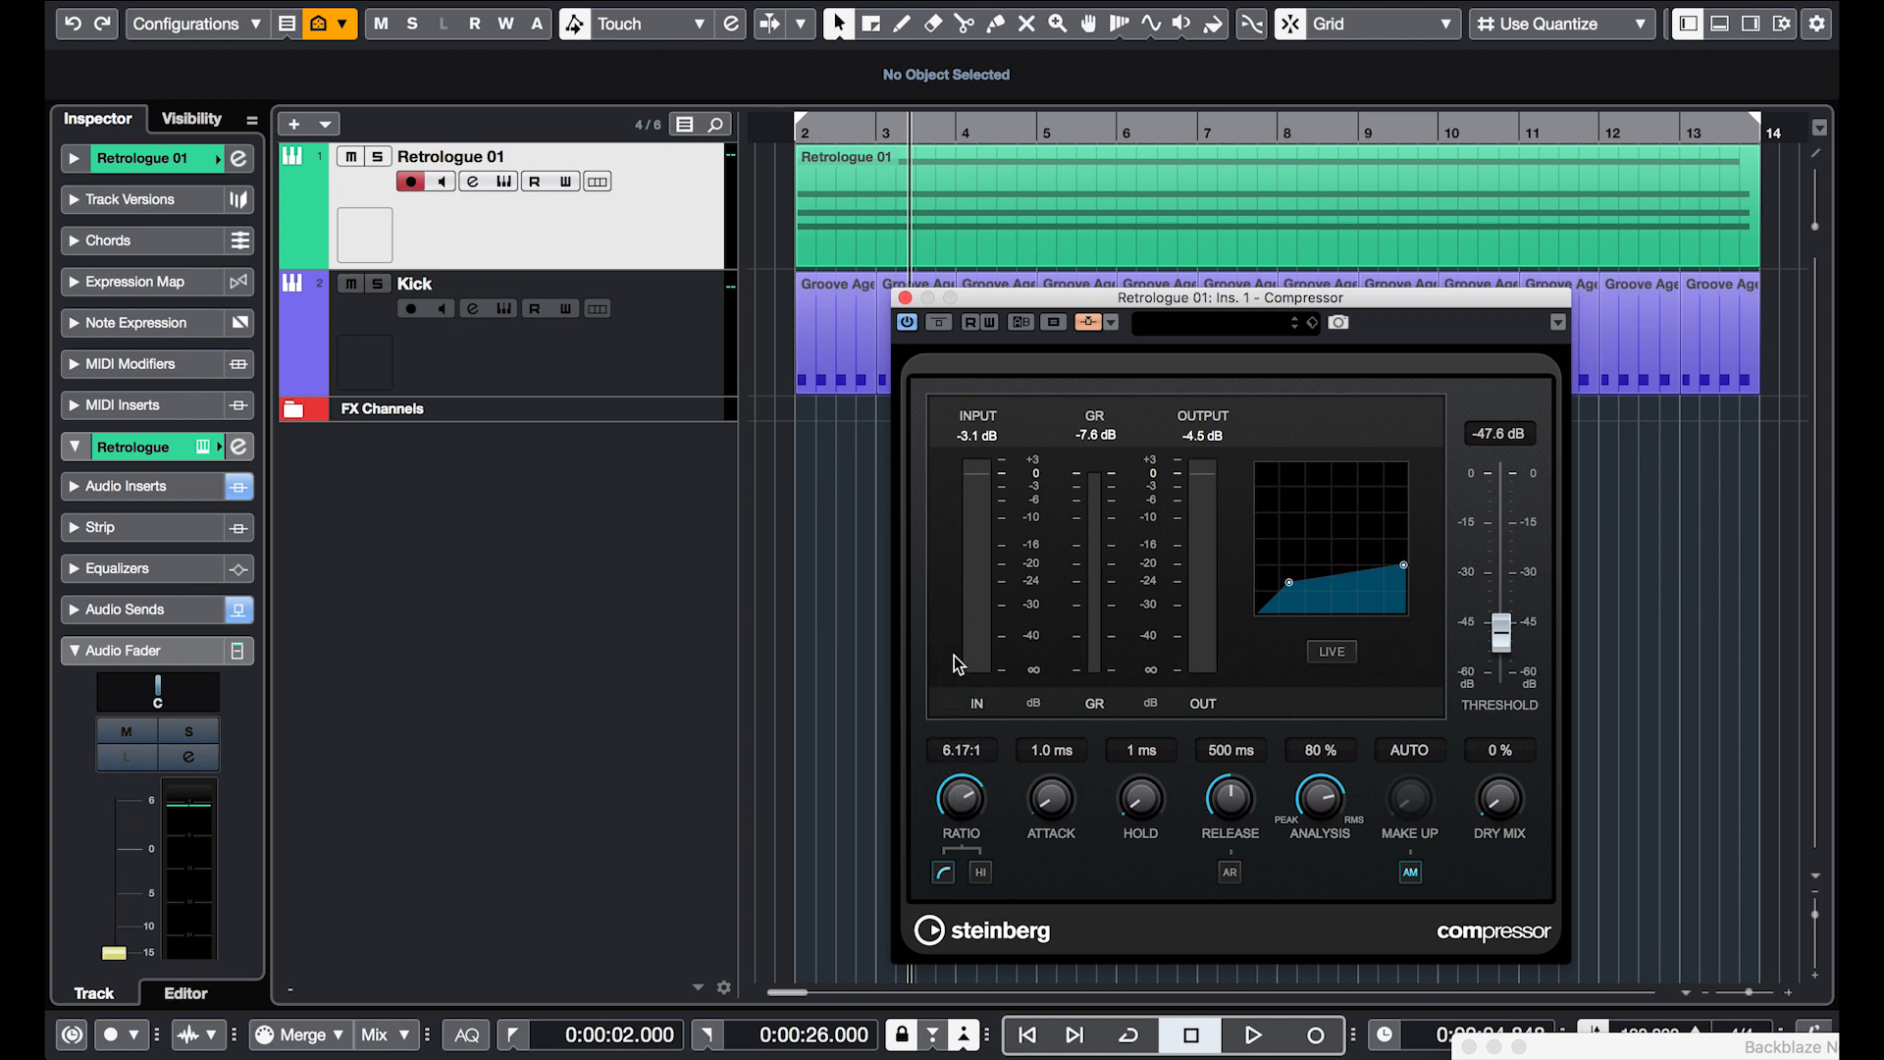
{"action": "key", "text": "space"}
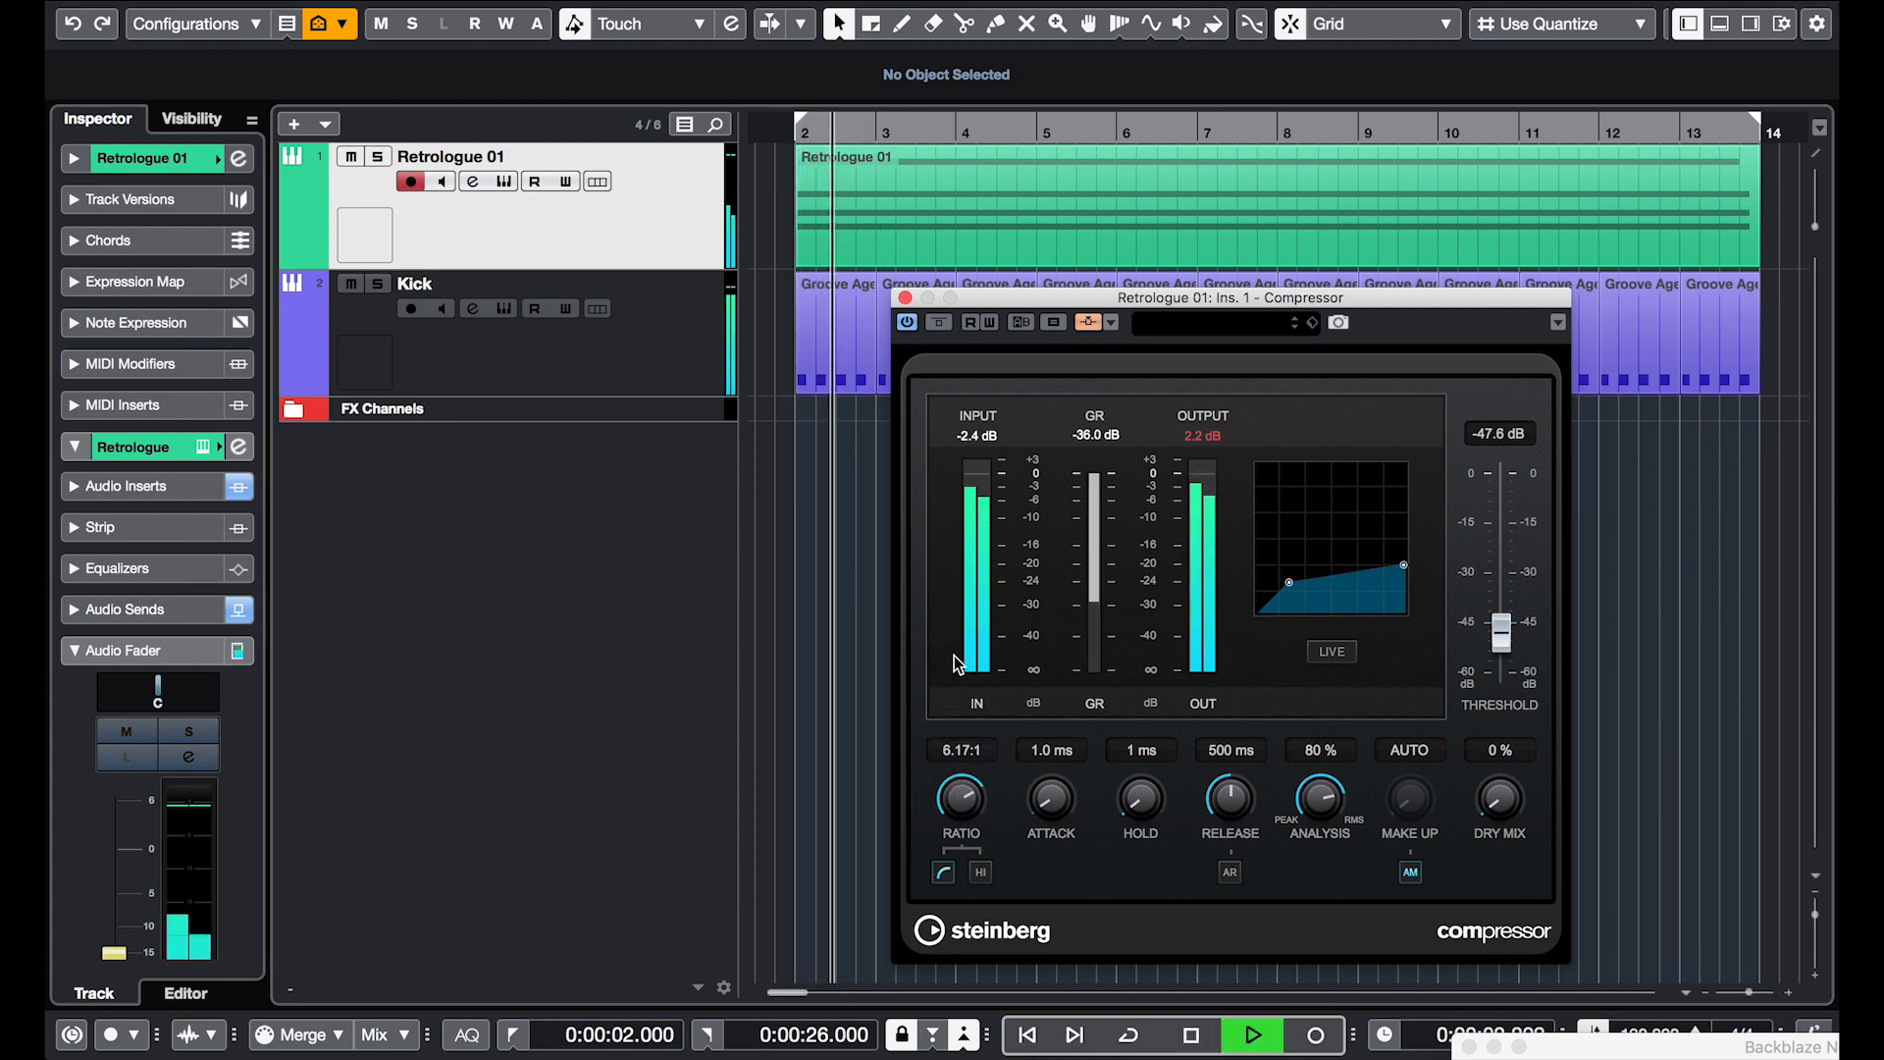
{"action": "mouse_move", "coordinate": [1502, 634]}
{"action": "left_mouse_down"}
{"action": "mouse_move", "coordinate": [1499, 599]}
{"action": "mouse_move", "coordinate": [1497, 630]}
{"action": "left_mouse_up"}
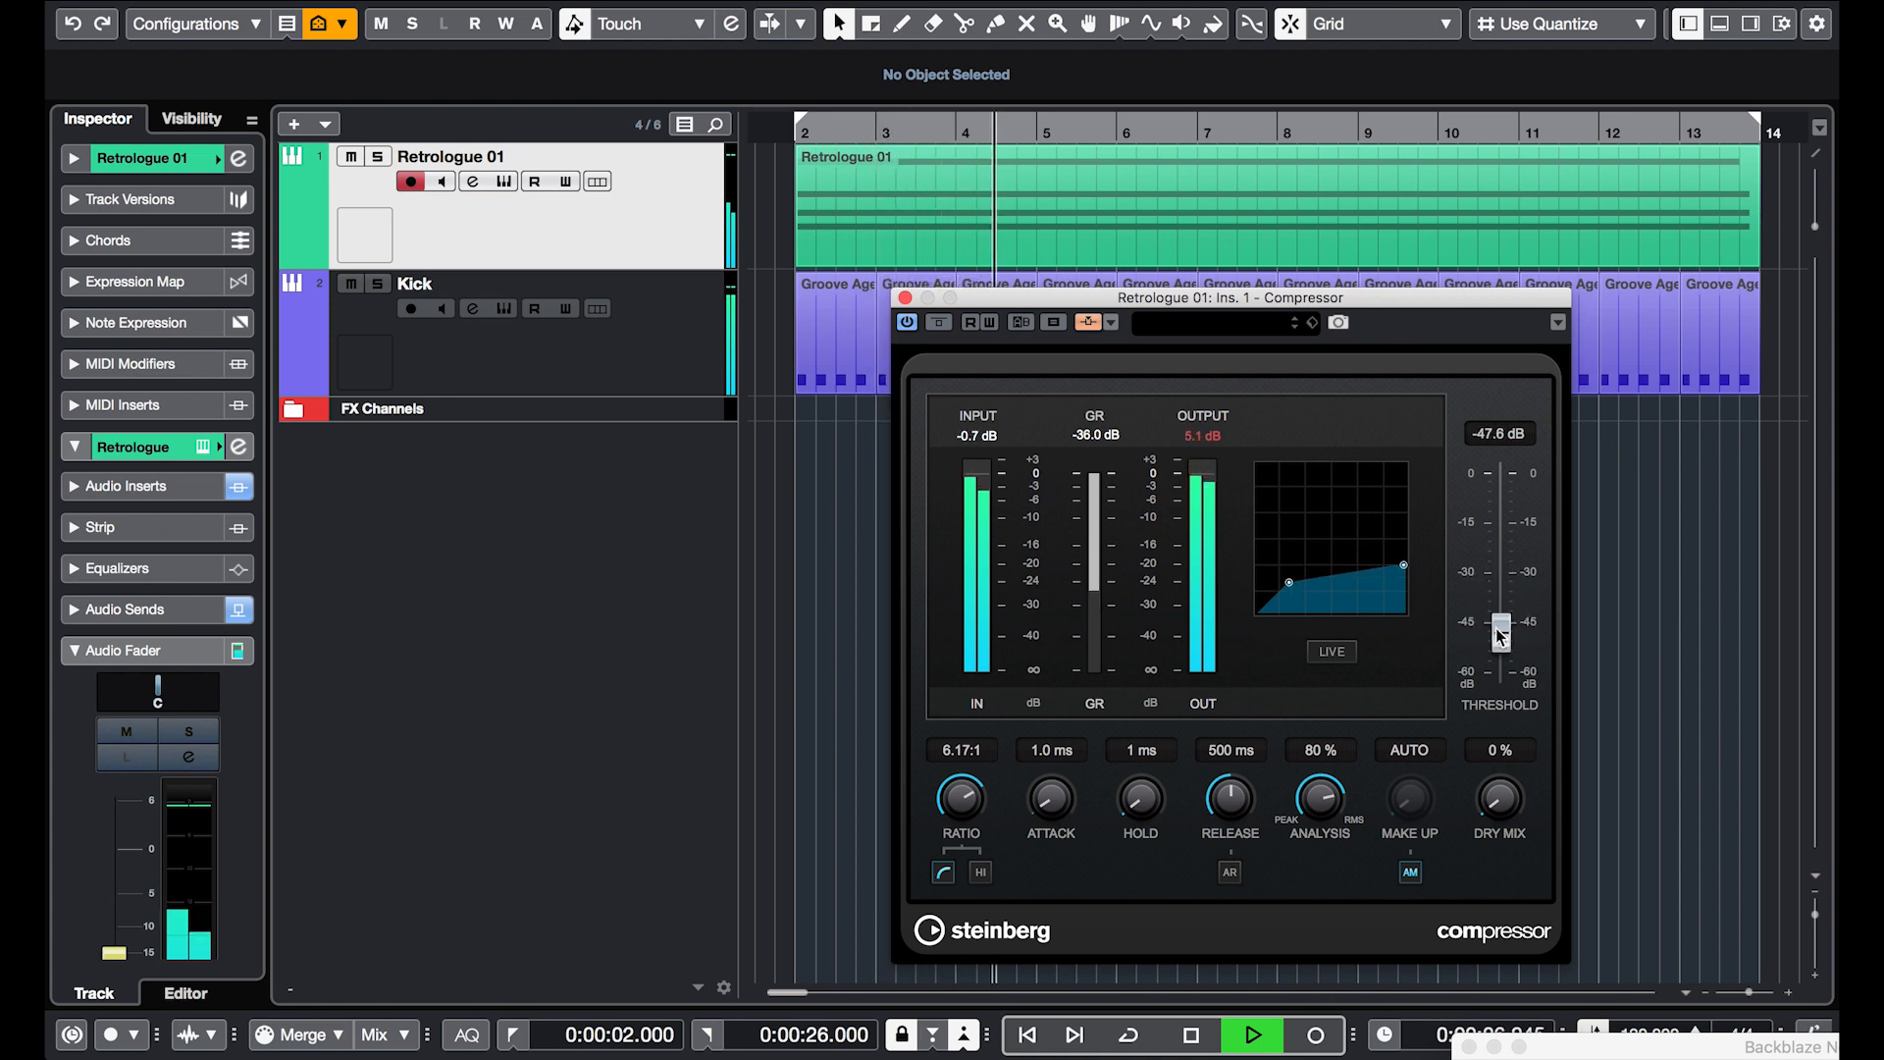
{"action": "key", "text": "space"}
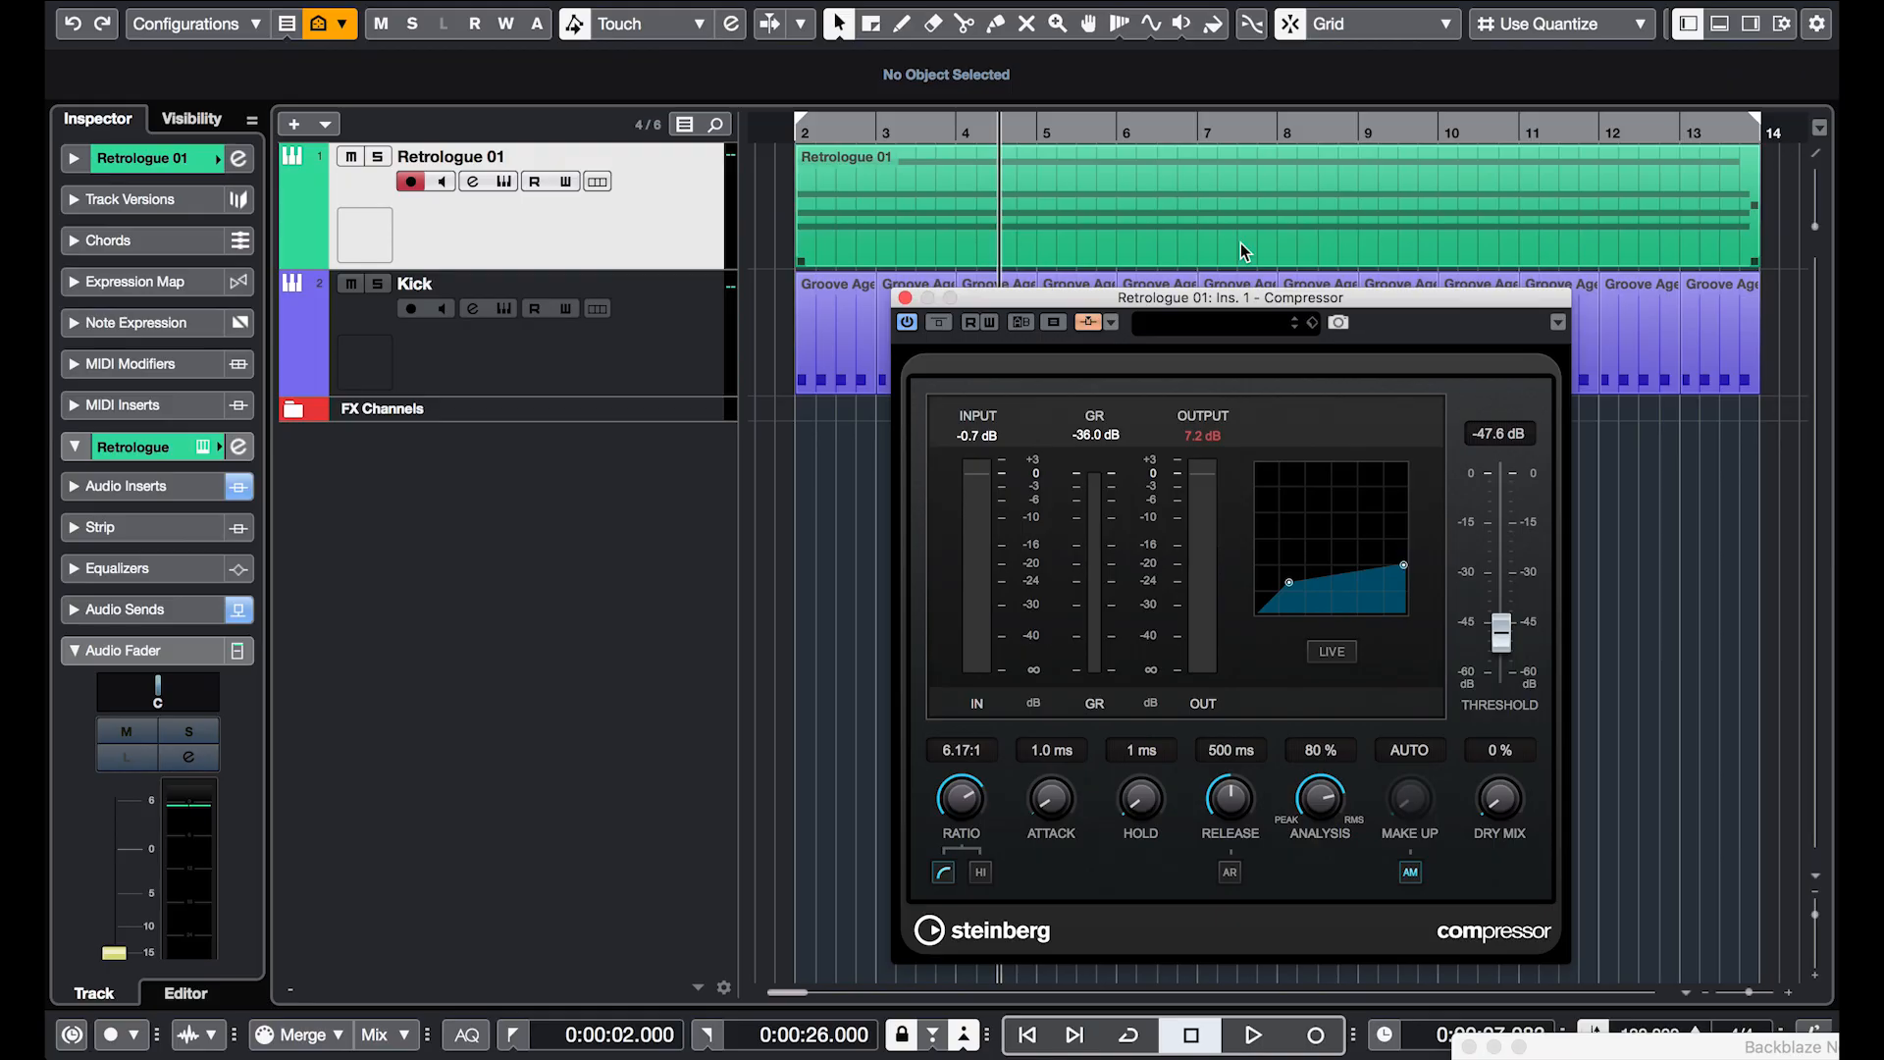
{"action": "left_click", "coordinate": [905, 298]}
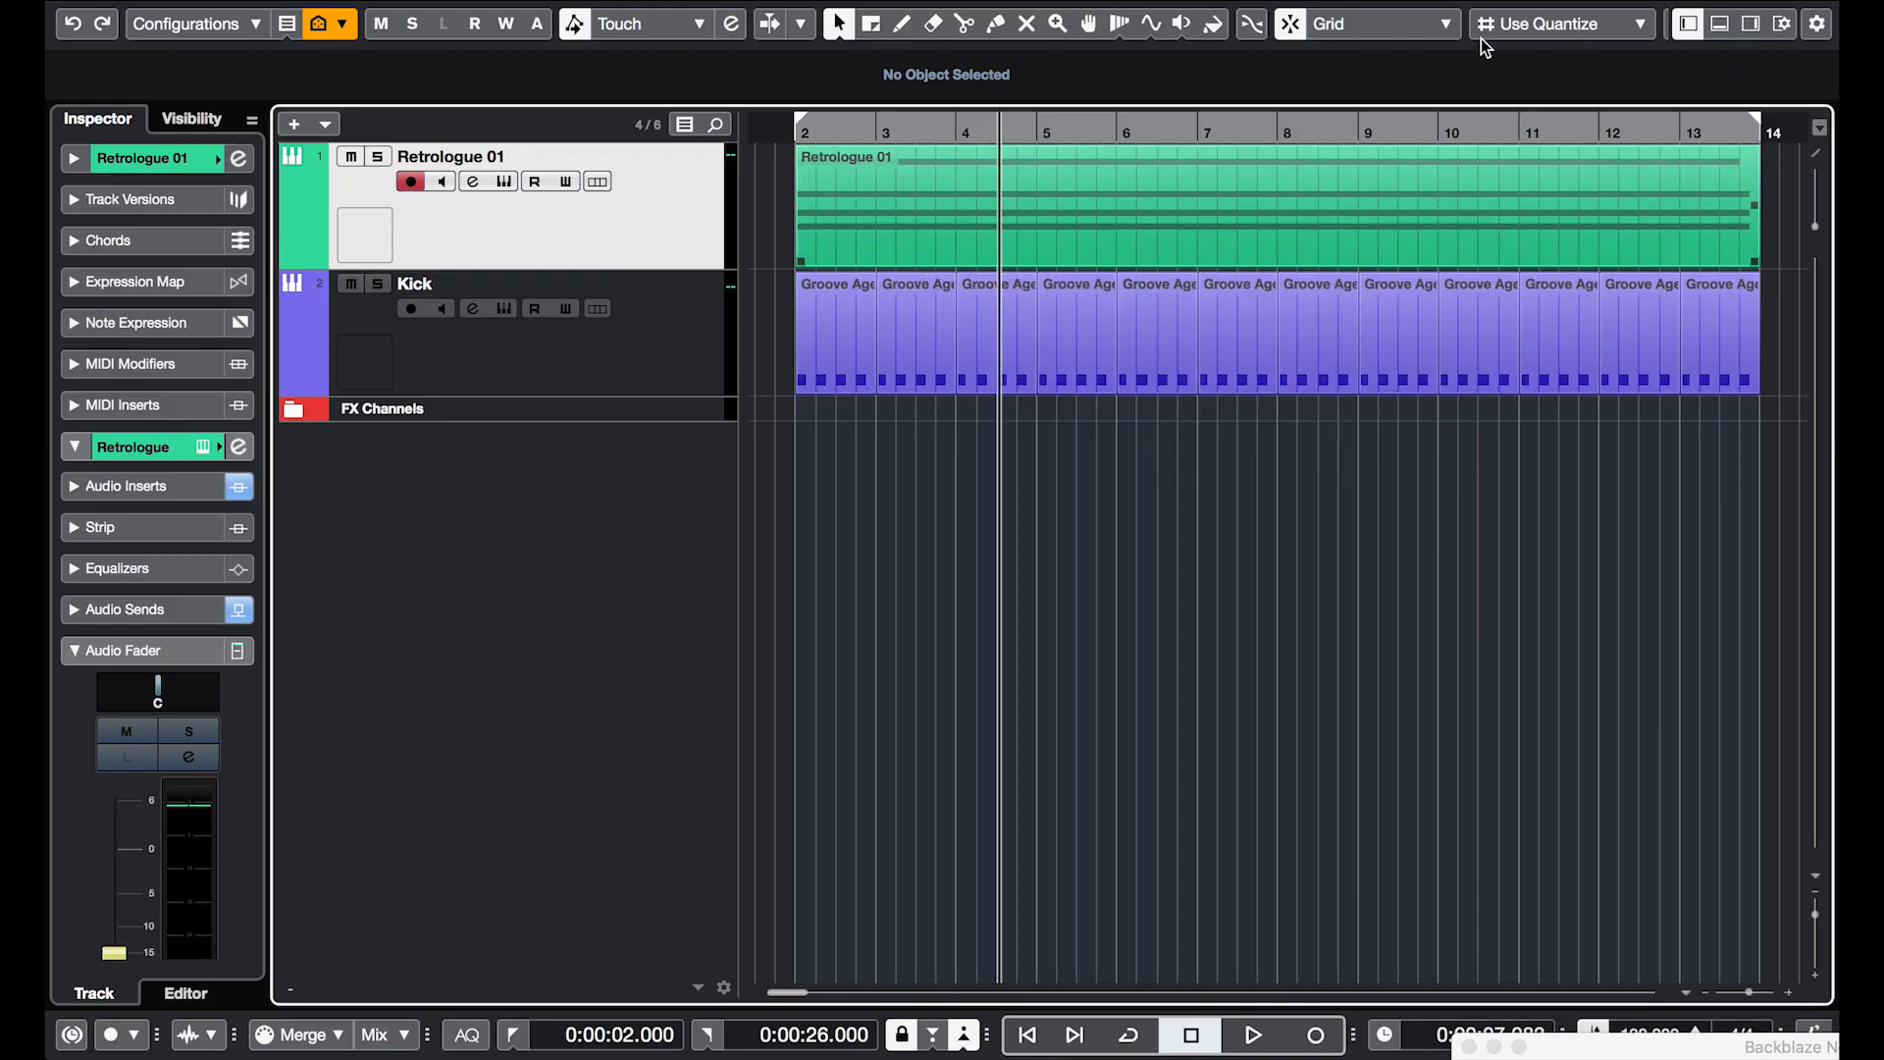
- Open the Analog Techno set in the Loops & Samples media library and search it for "hat"
{"action": "left_click", "coordinate": [1750, 23]}
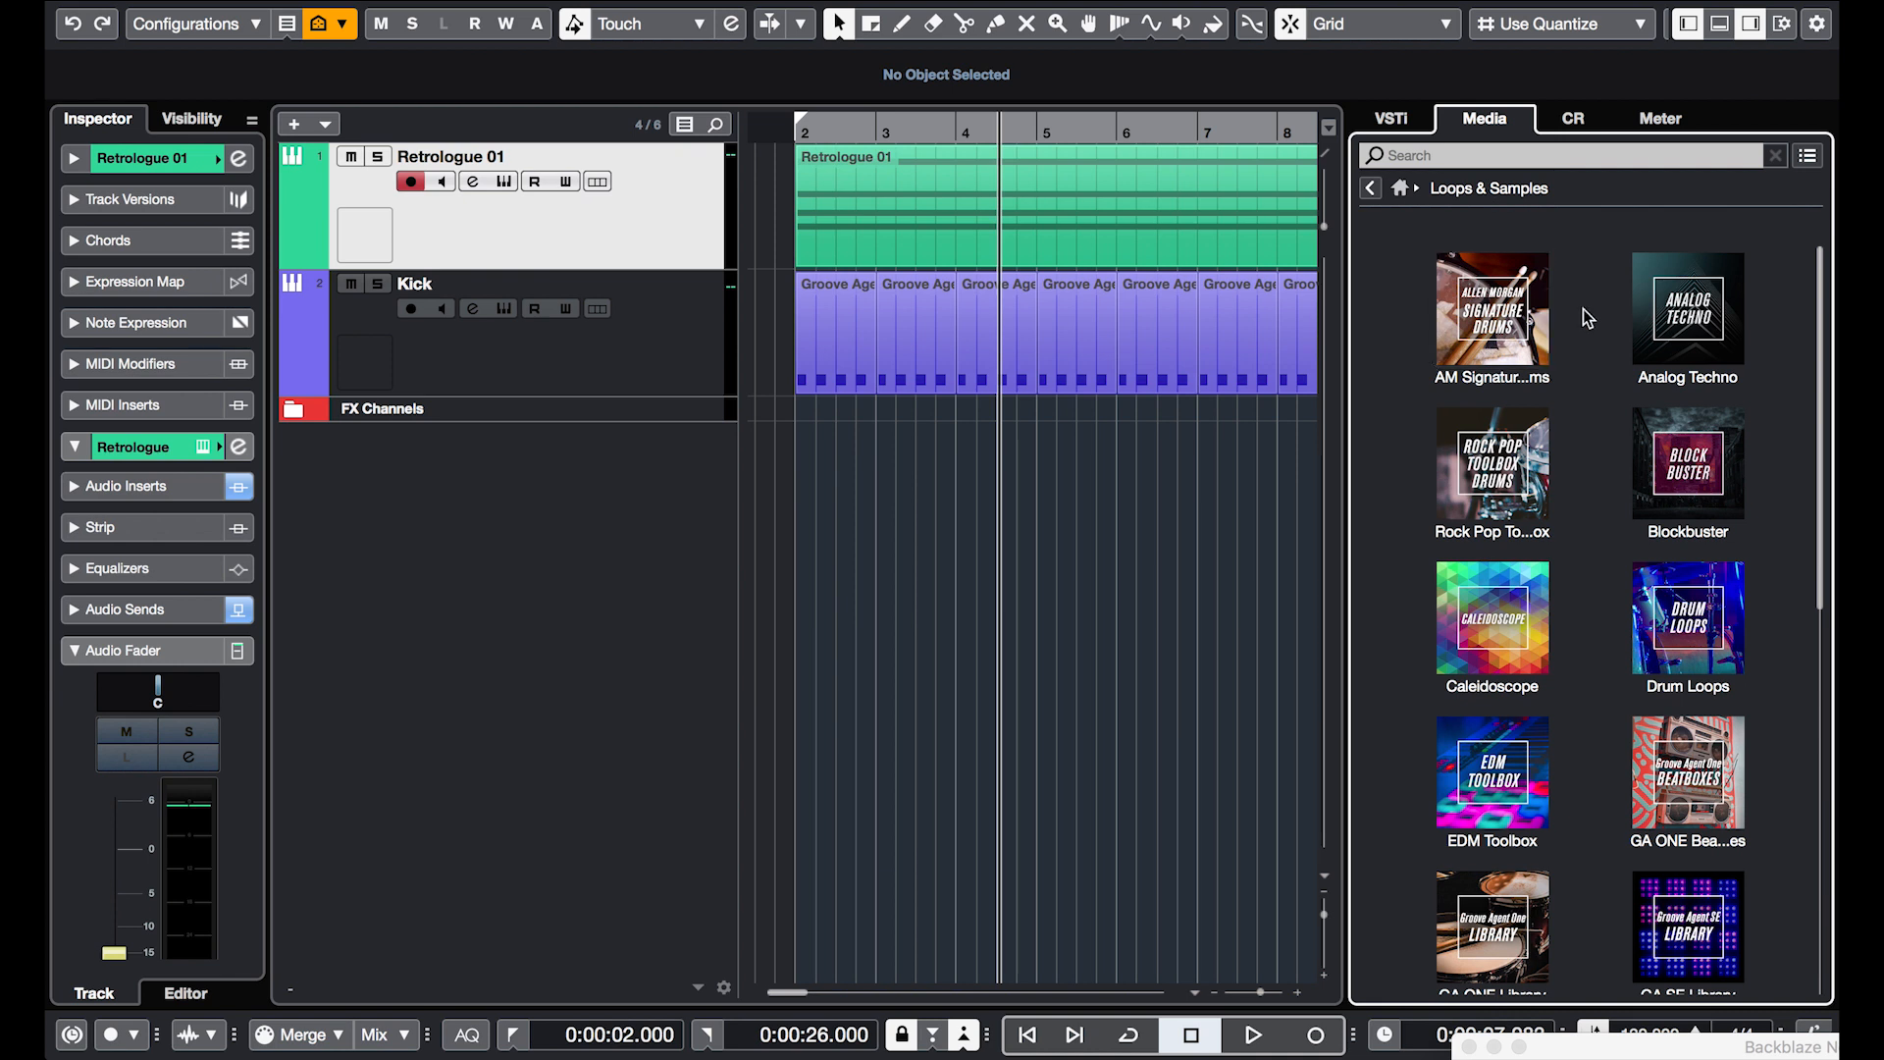
{"action": "left_click", "coordinate": [1659, 314]}
{"action": "left_click", "coordinate": [1583, 157]}
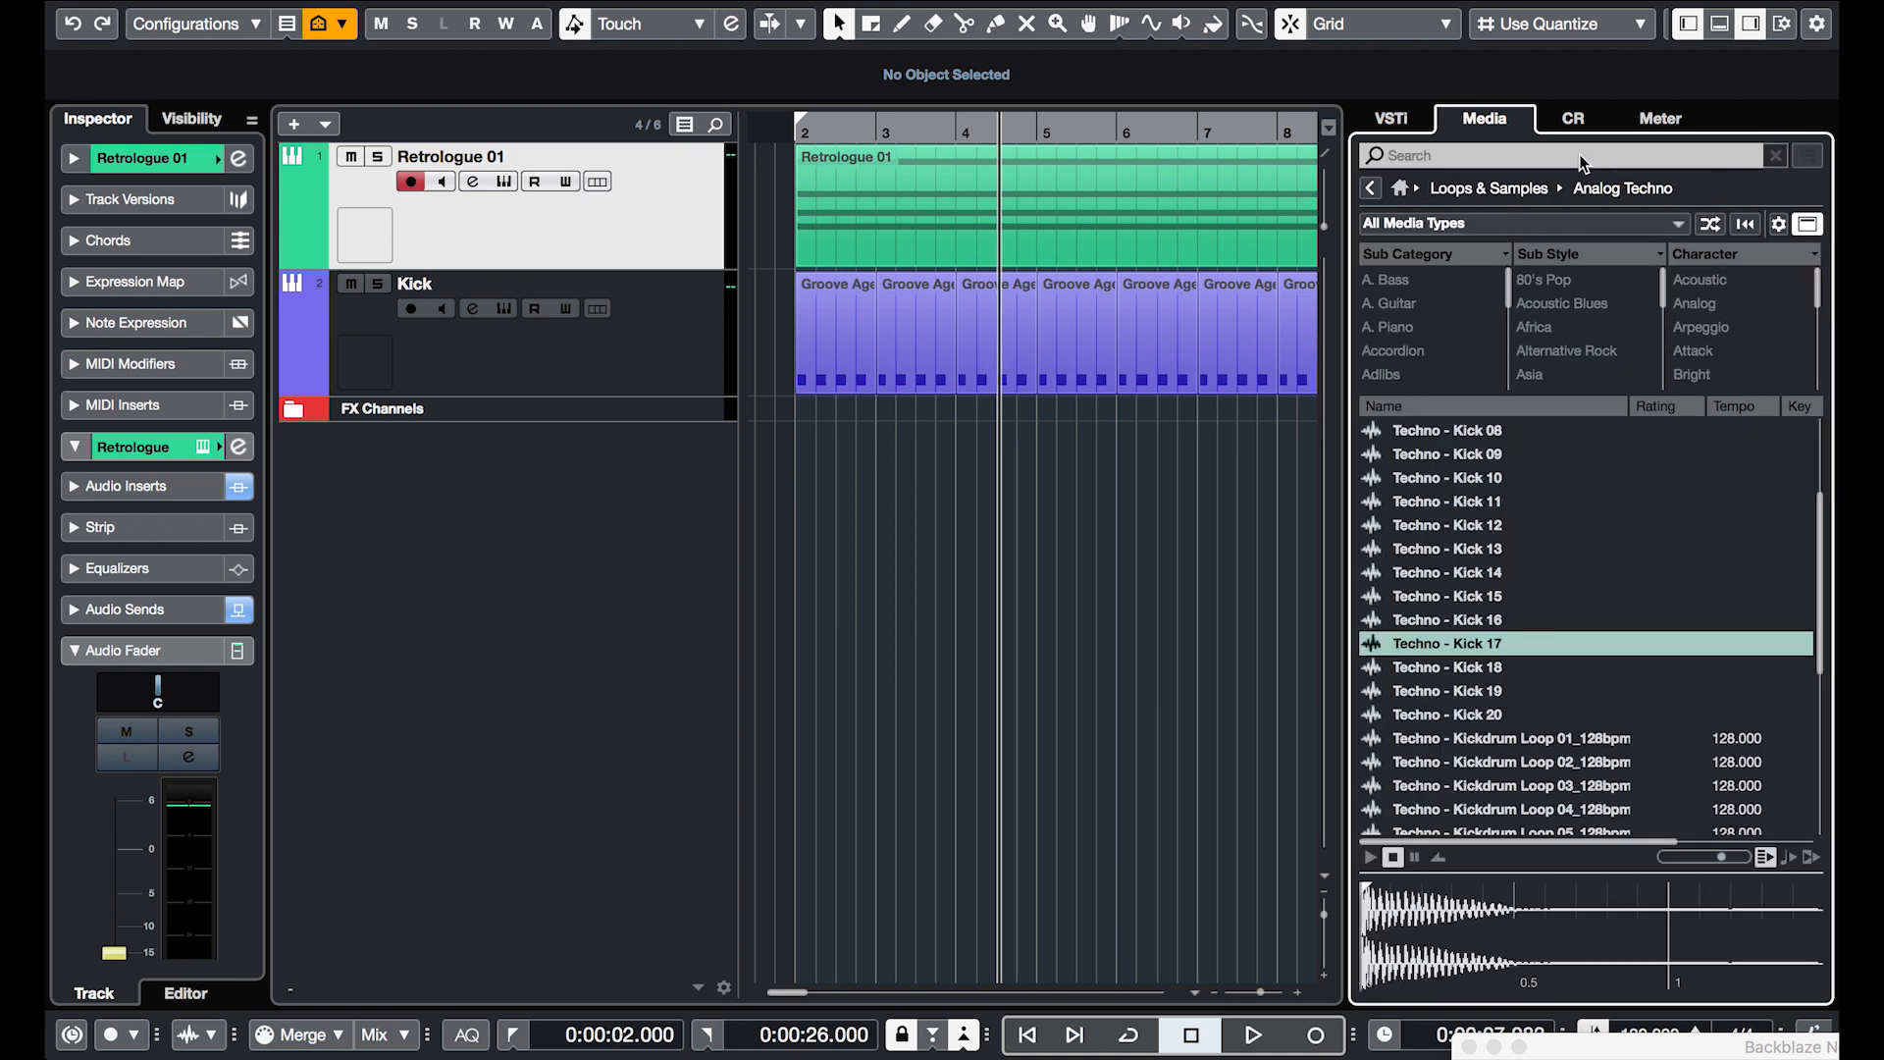
{"action": "type", "text": "hat"}
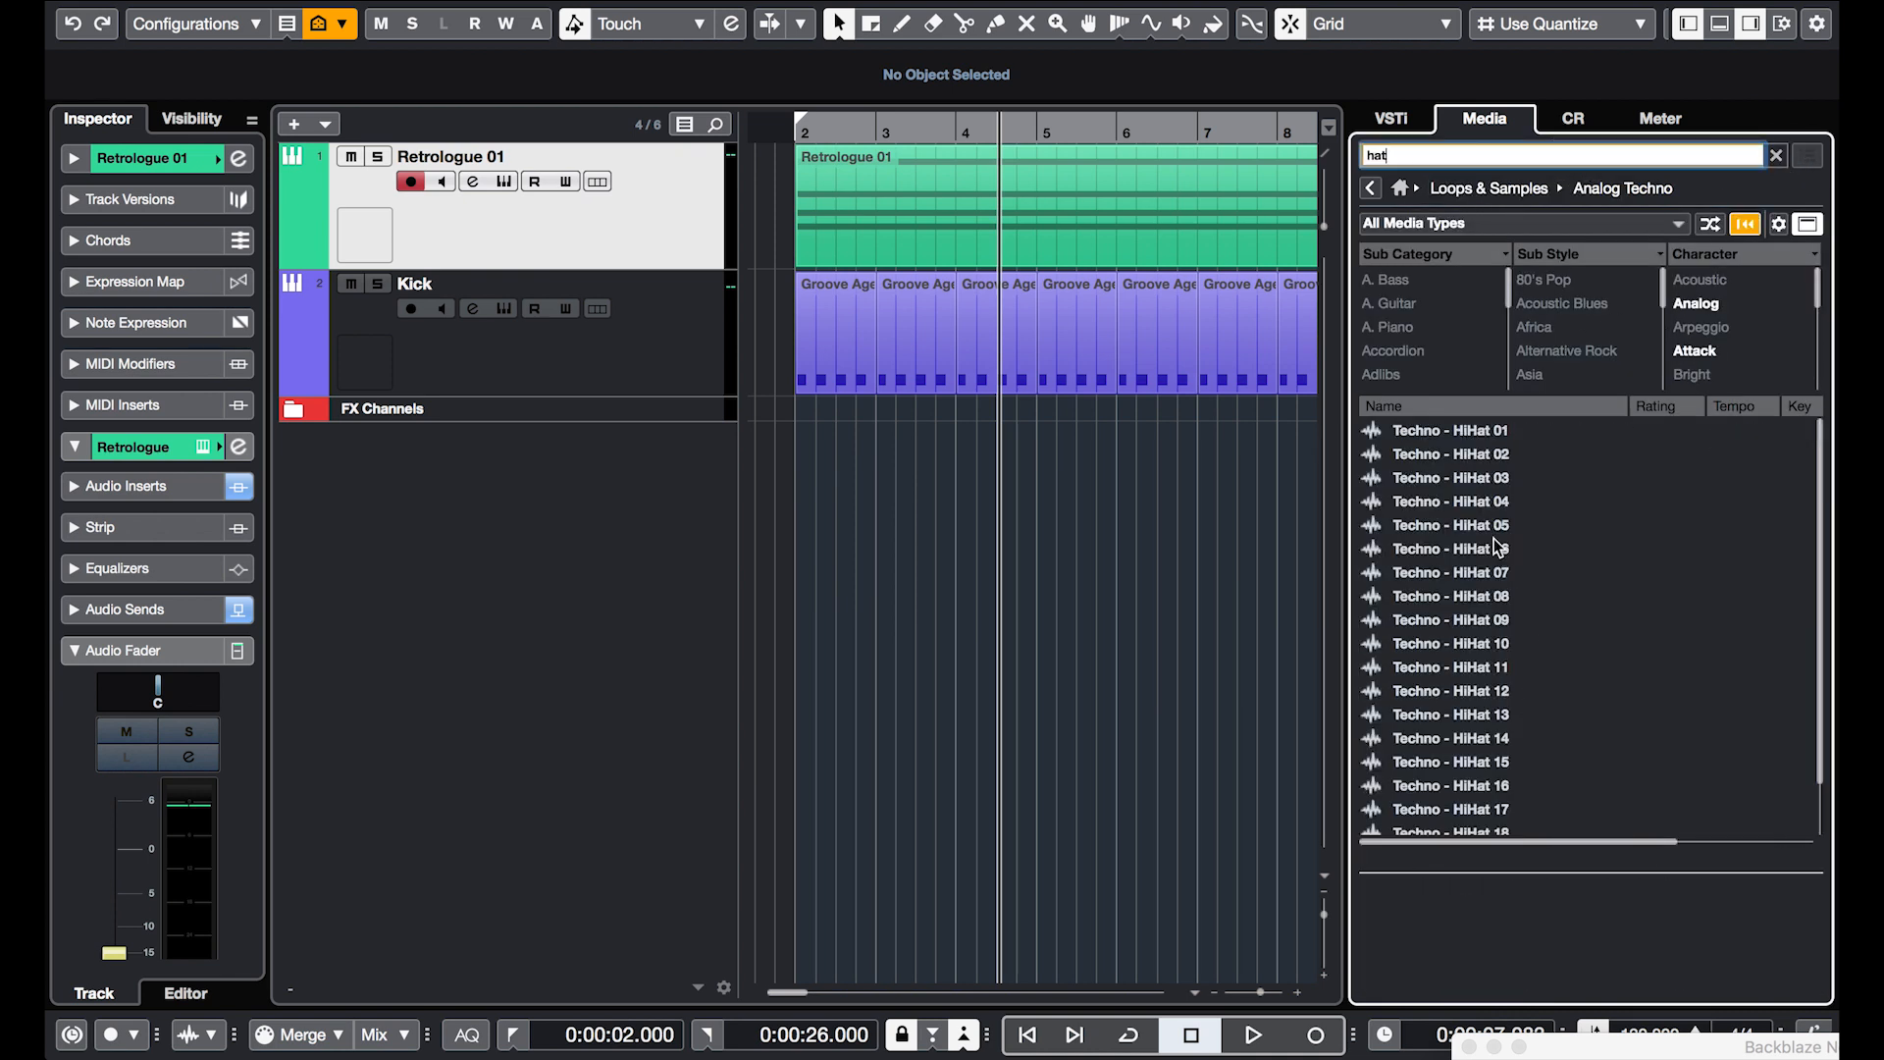
{"action": "scroll", "coordinate": [1532, 741], "scroll_direction": "down", "scroll_amount": 2}
{"action": "scroll", "coordinate": [1487, 743], "scroll_direction": "up", "scroll_amount": 3}
- Search the Analog Techno set for "loop" and preview some of the techno beat loops
{"action": "left_click", "coordinate": [1506, 149]}
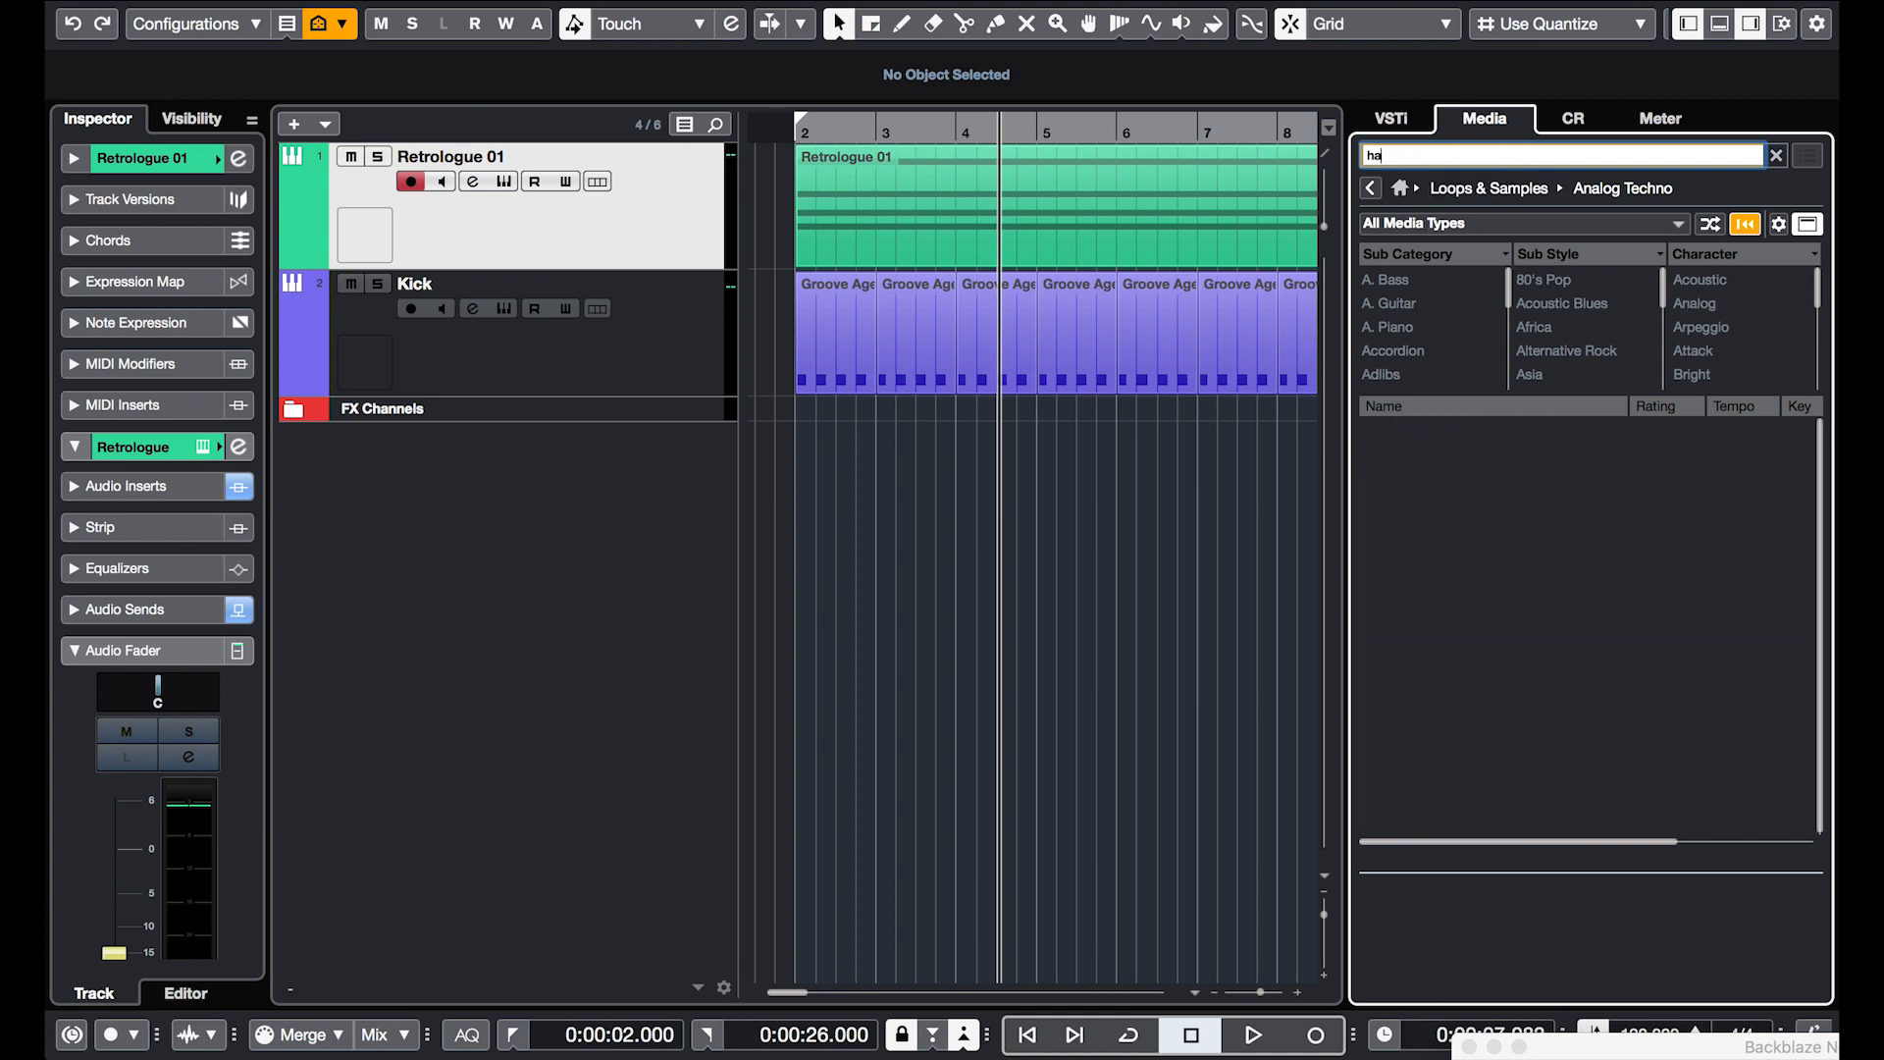
{"action": "key", "text": "BackSpace"}
{"action": "key", "text": "BackSpace"}
{"action": "type", "text": "loo"}
{"action": "scroll", "coordinate": [1590, 638], "scroll_direction": "down", "scroll_amount": 5}
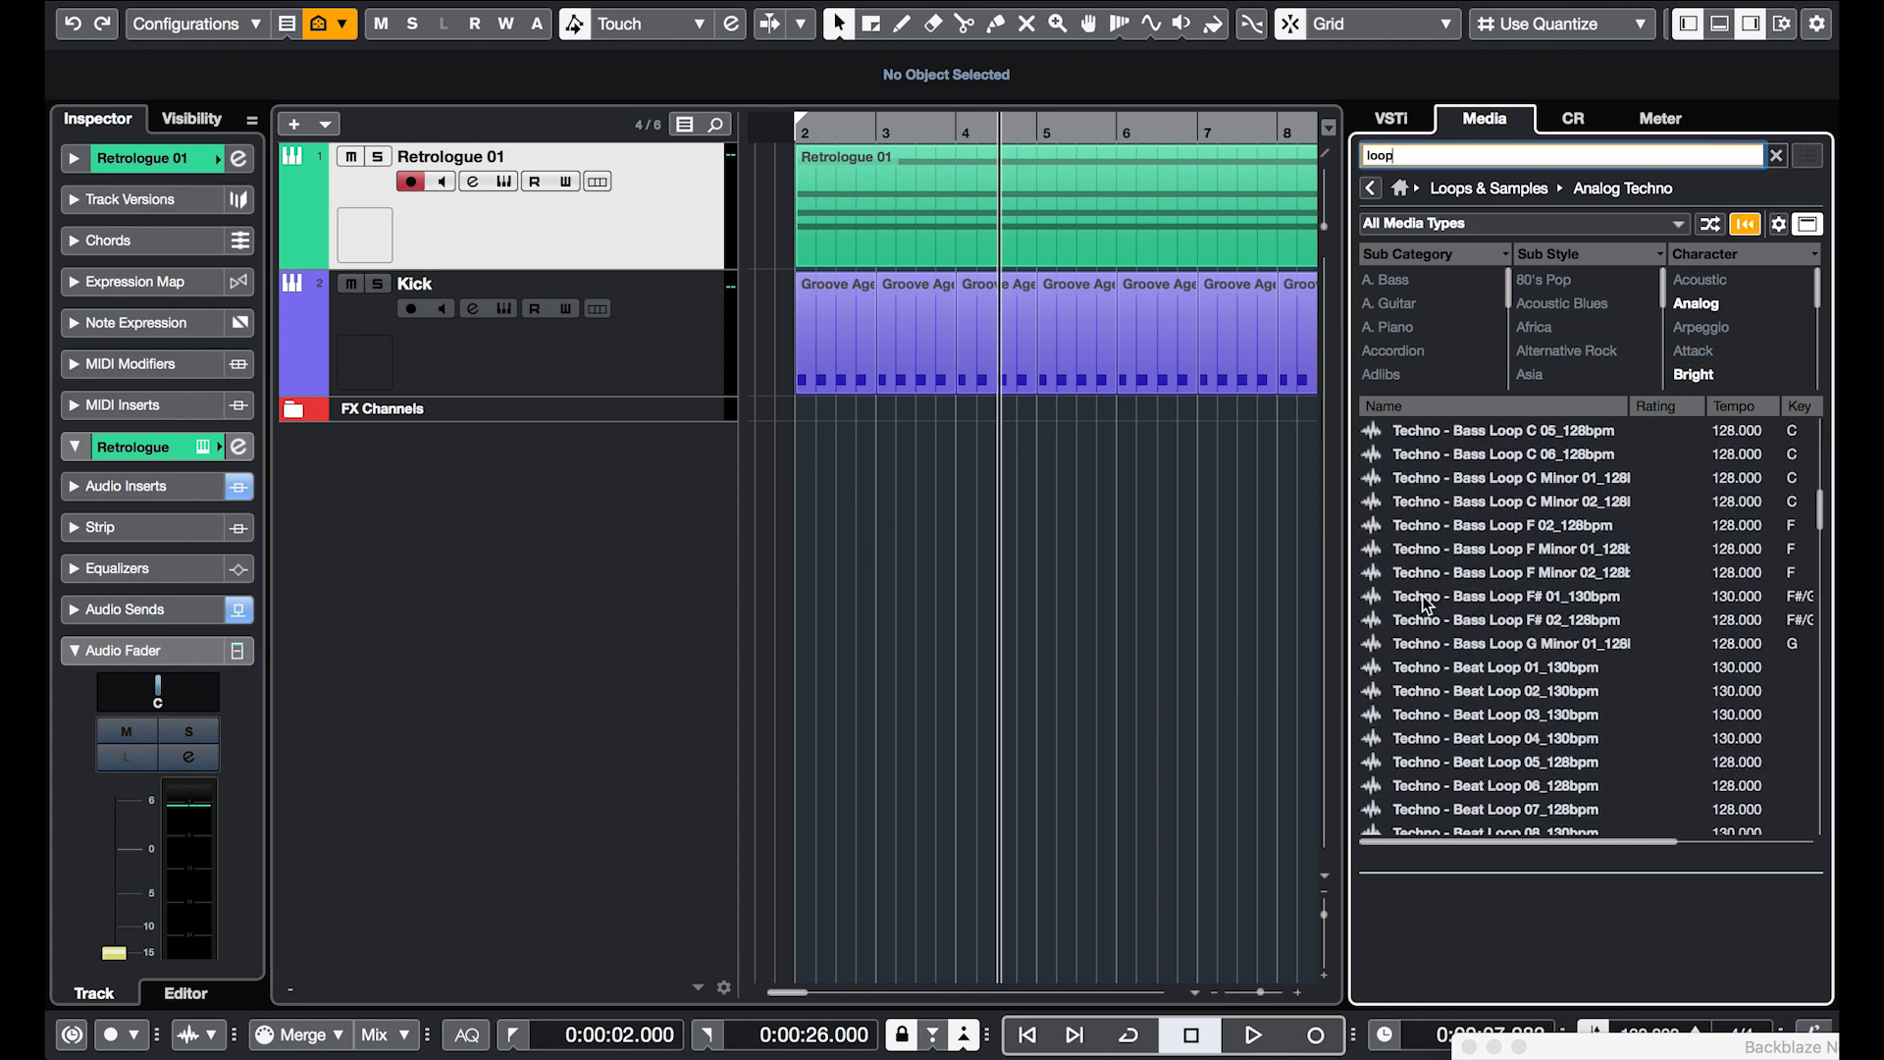
{"action": "left_click", "coordinate": [1546, 666]}
{"action": "scroll", "coordinate": [1546, 666], "scroll_direction": "down", "scroll_amount": 2}
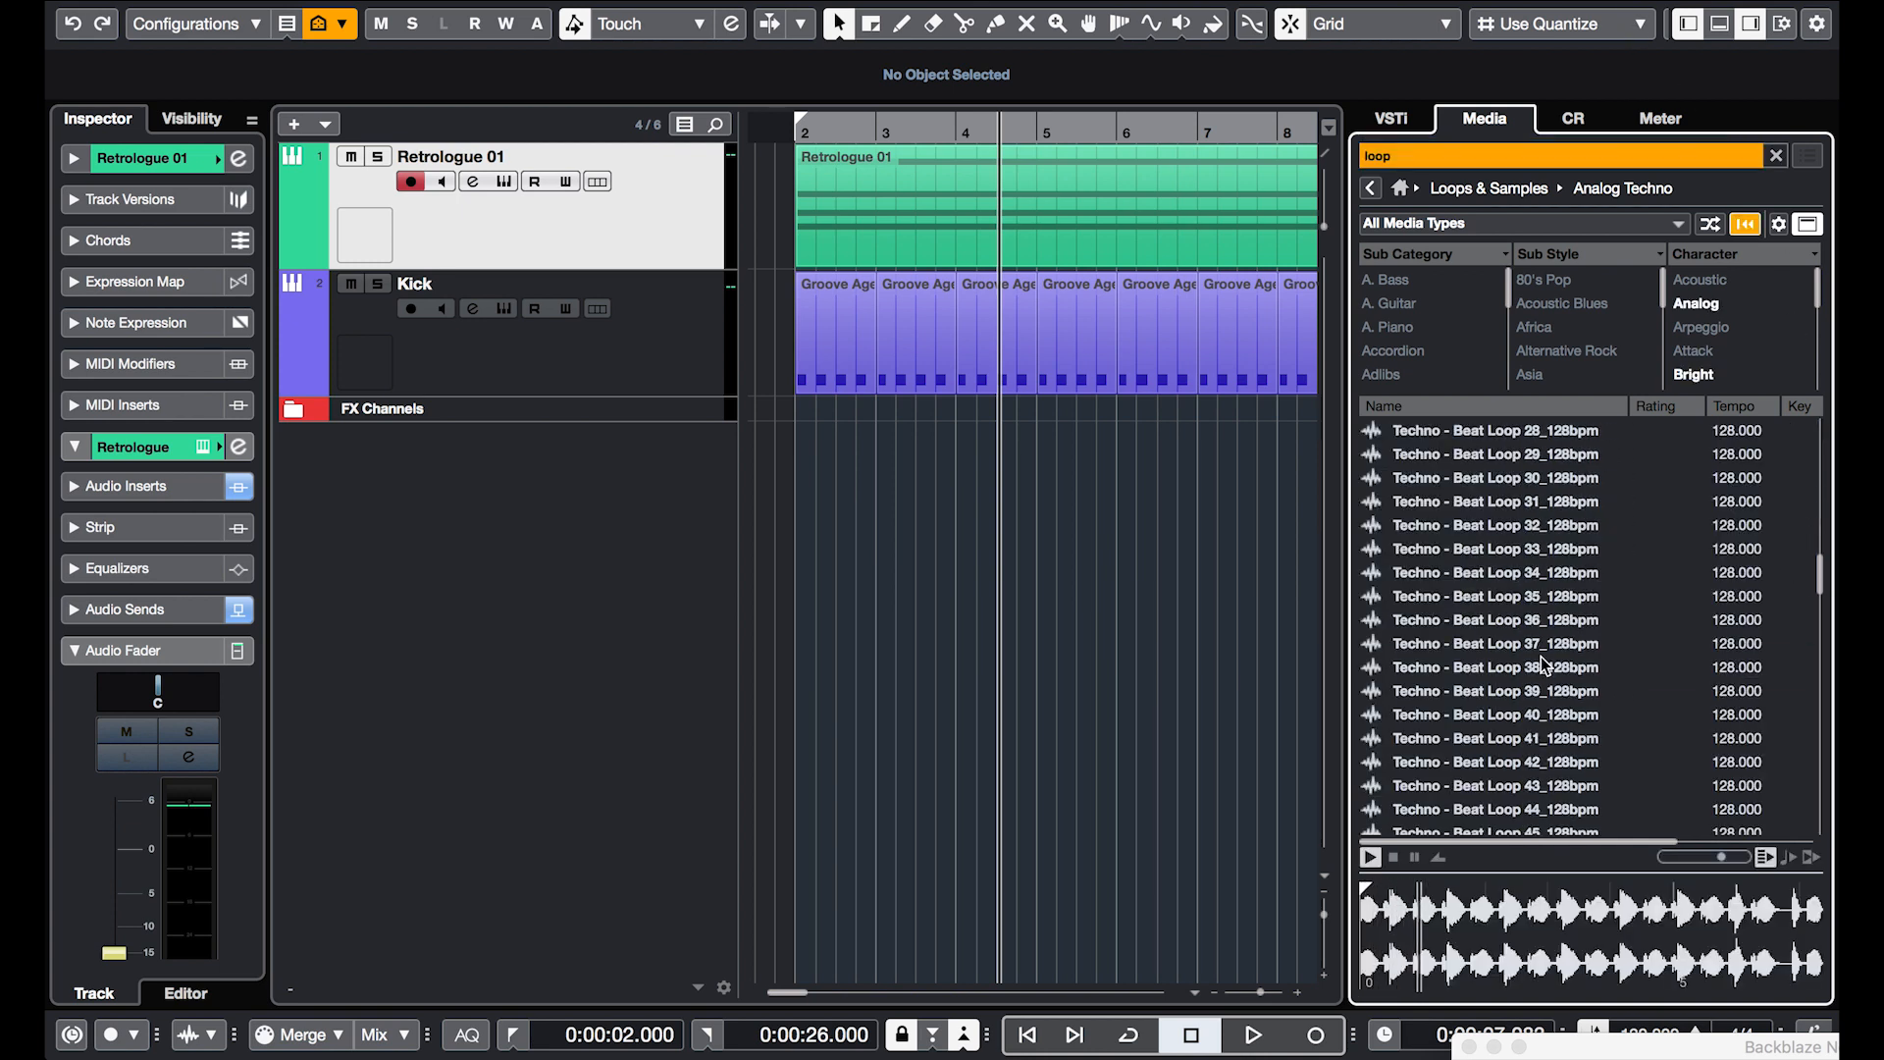
{"action": "left_click", "coordinate": [1546, 667]}
- Preview the percussion loops Techno - Perc Loop 09_128bpm, 03_125bpm and 03_128bpm
{"action": "scroll", "coordinate": [1541, 638], "scroll_direction": "down", "scroll_amount": 5}
{"action": "left_click", "coordinate": [1529, 548]}
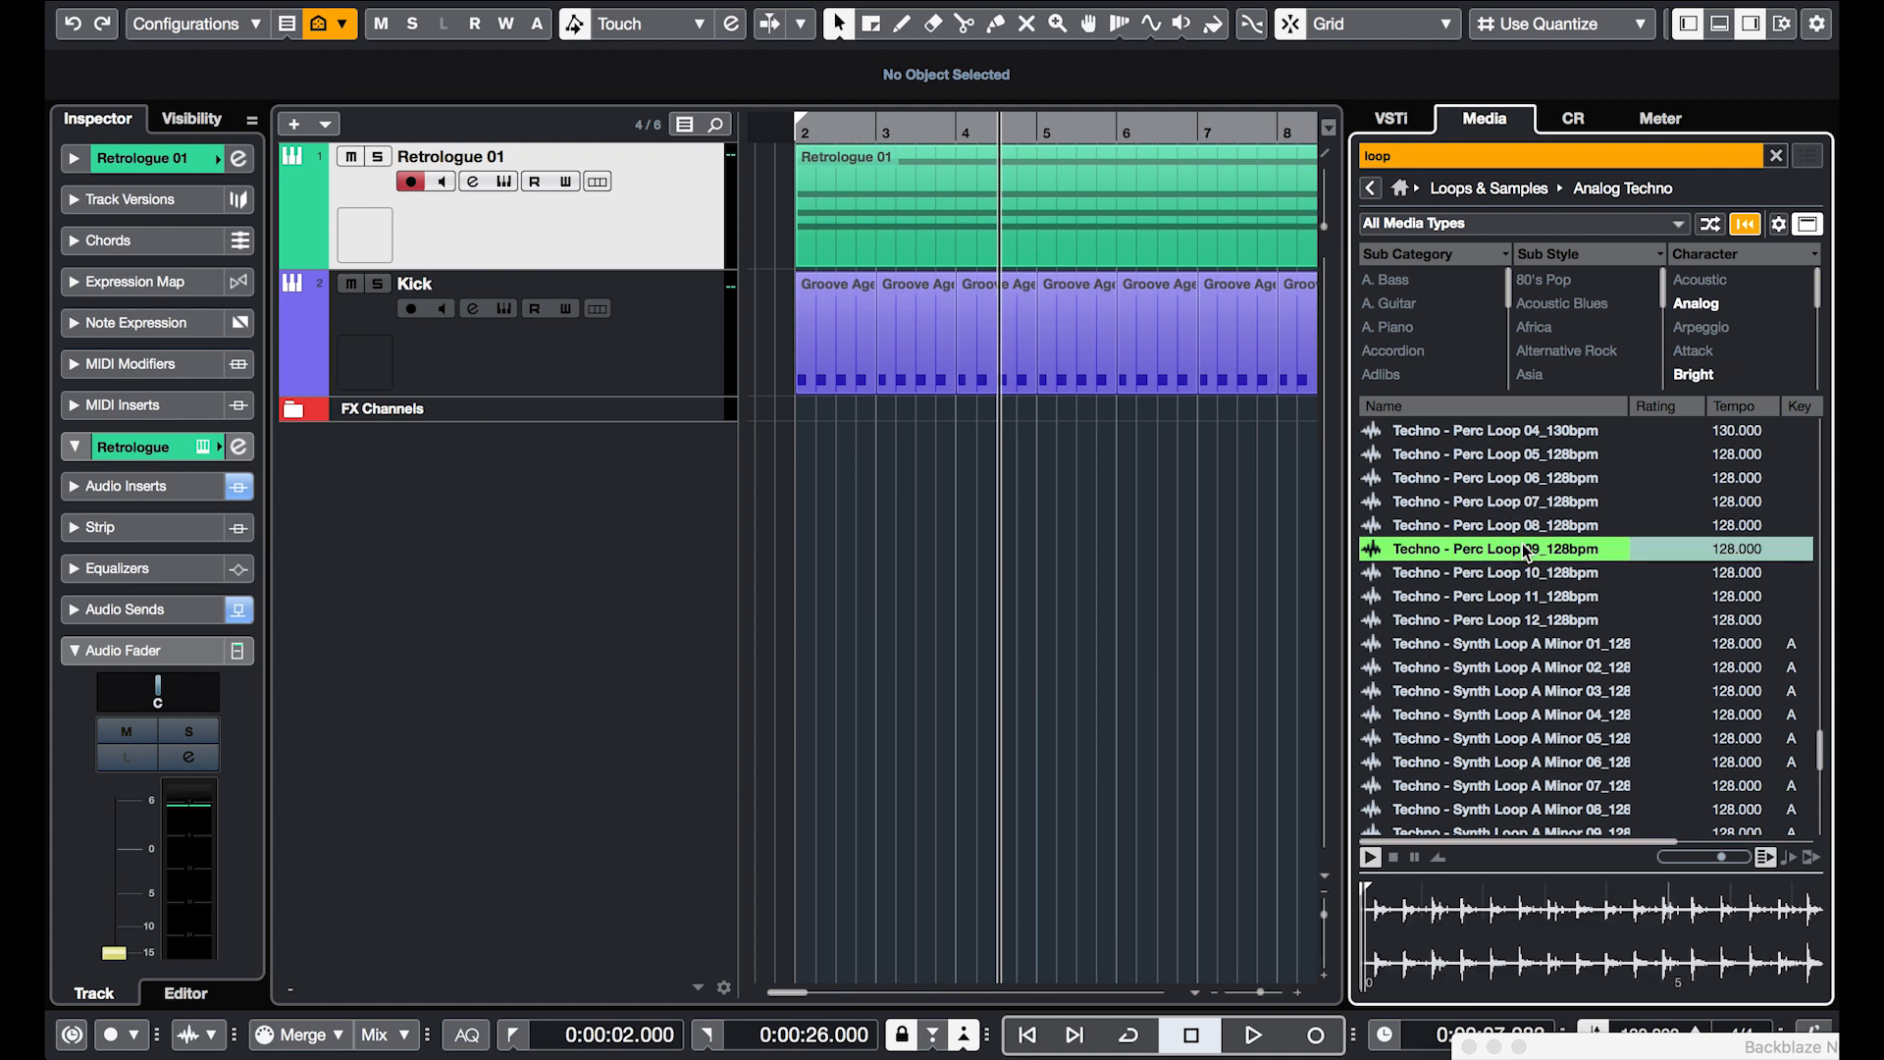
{"action": "scroll", "coordinate": [1527, 552], "scroll_direction": "down", "scroll_amount": 3}
{"action": "scroll", "coordinate": [1526, 552], "scroll_direction": "up", "scroll_amount": 6}
{"action": "left_click", "coordinate": [1527, 550]}
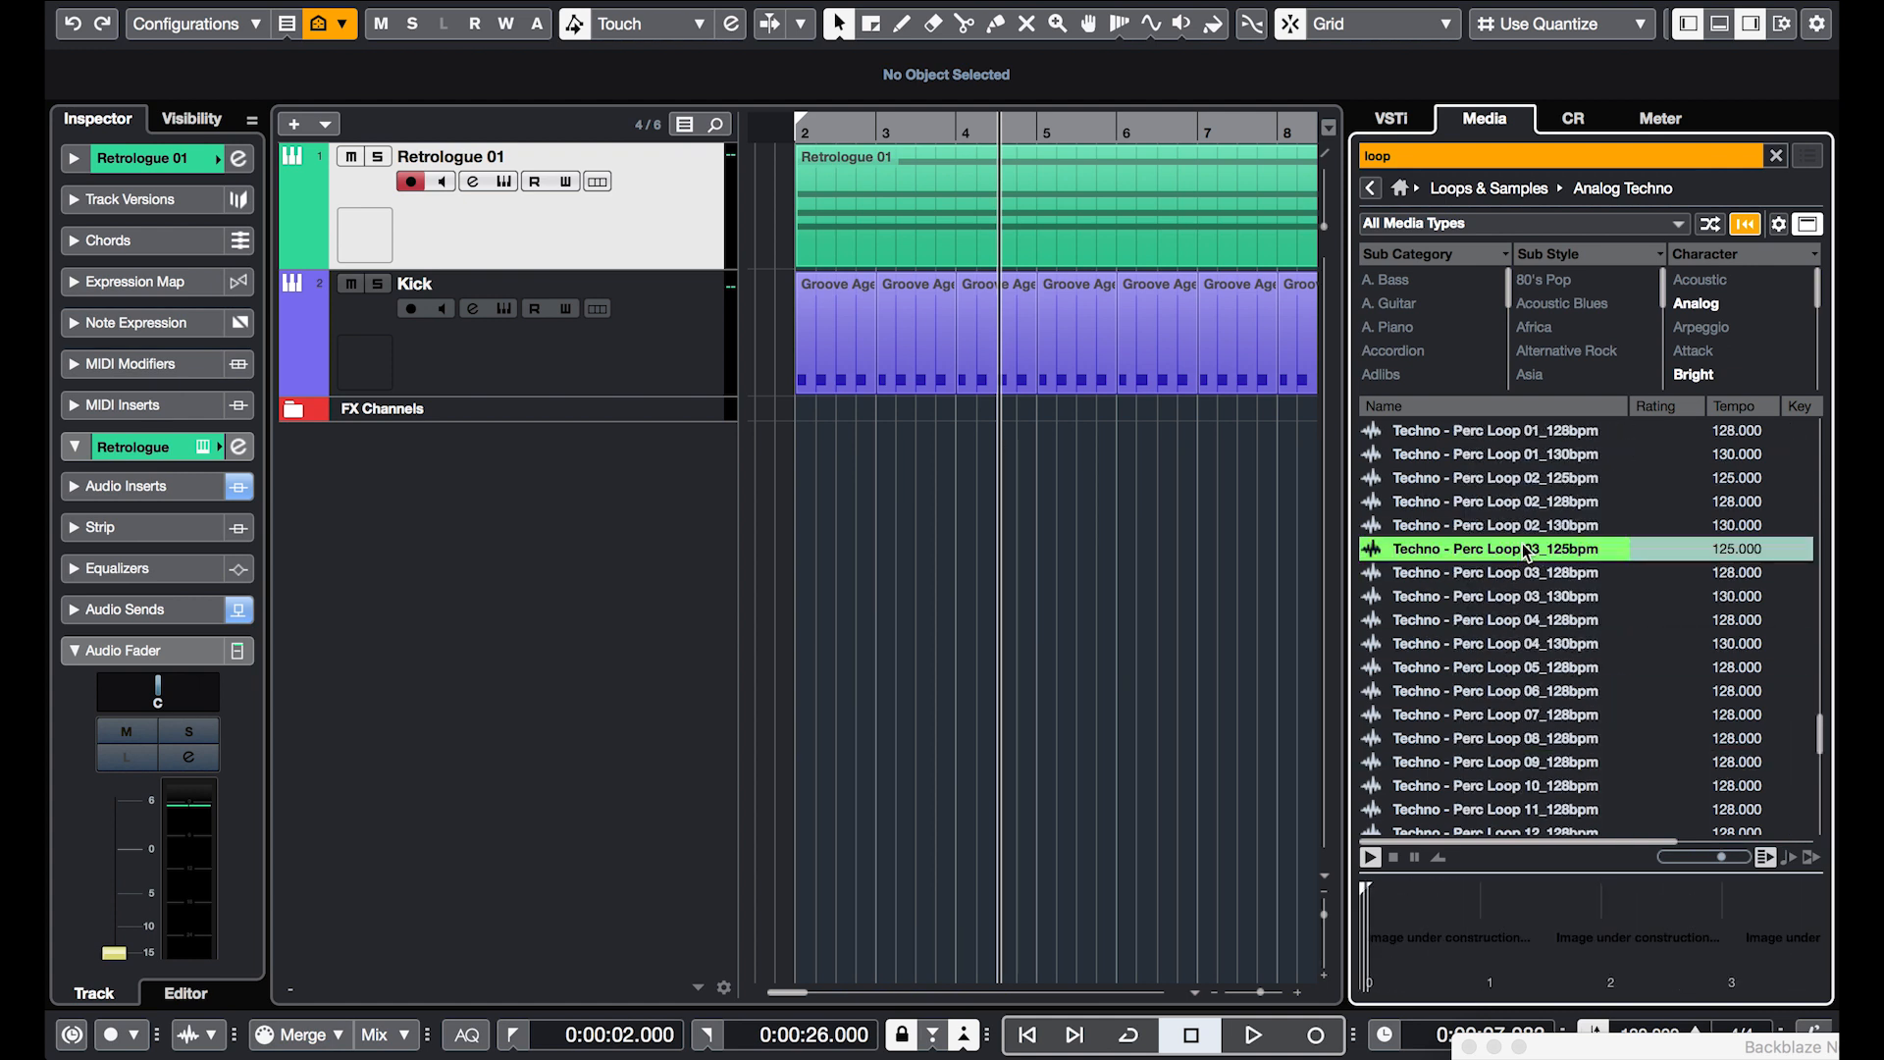
{"action": "left_click", "coordinate": [1502, 574]}
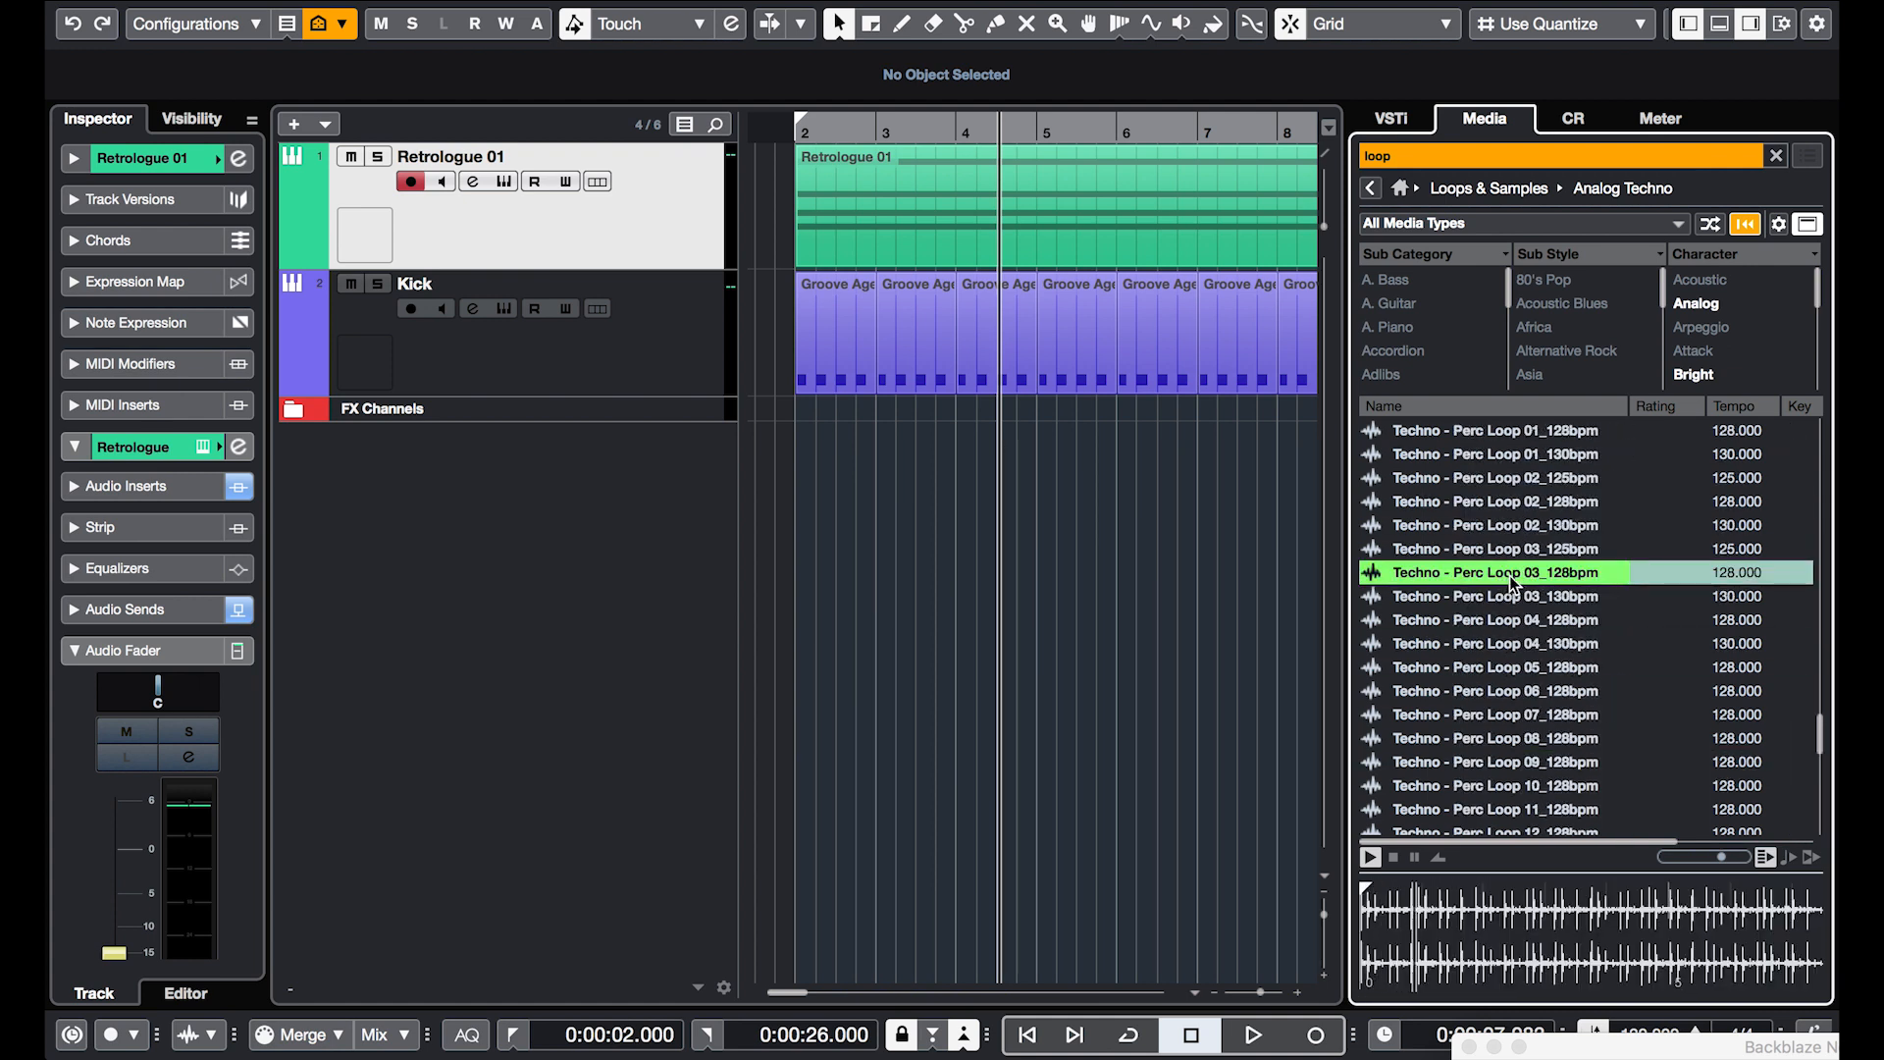
- Place Techno - Perc Loop 03_128bpm at bar 2 on a new audio track, hide the media library, and move the track above Kick
{"action": "left_click_drag", "start_coordinate": [1502, 581], "coordinate": [795, 462]}
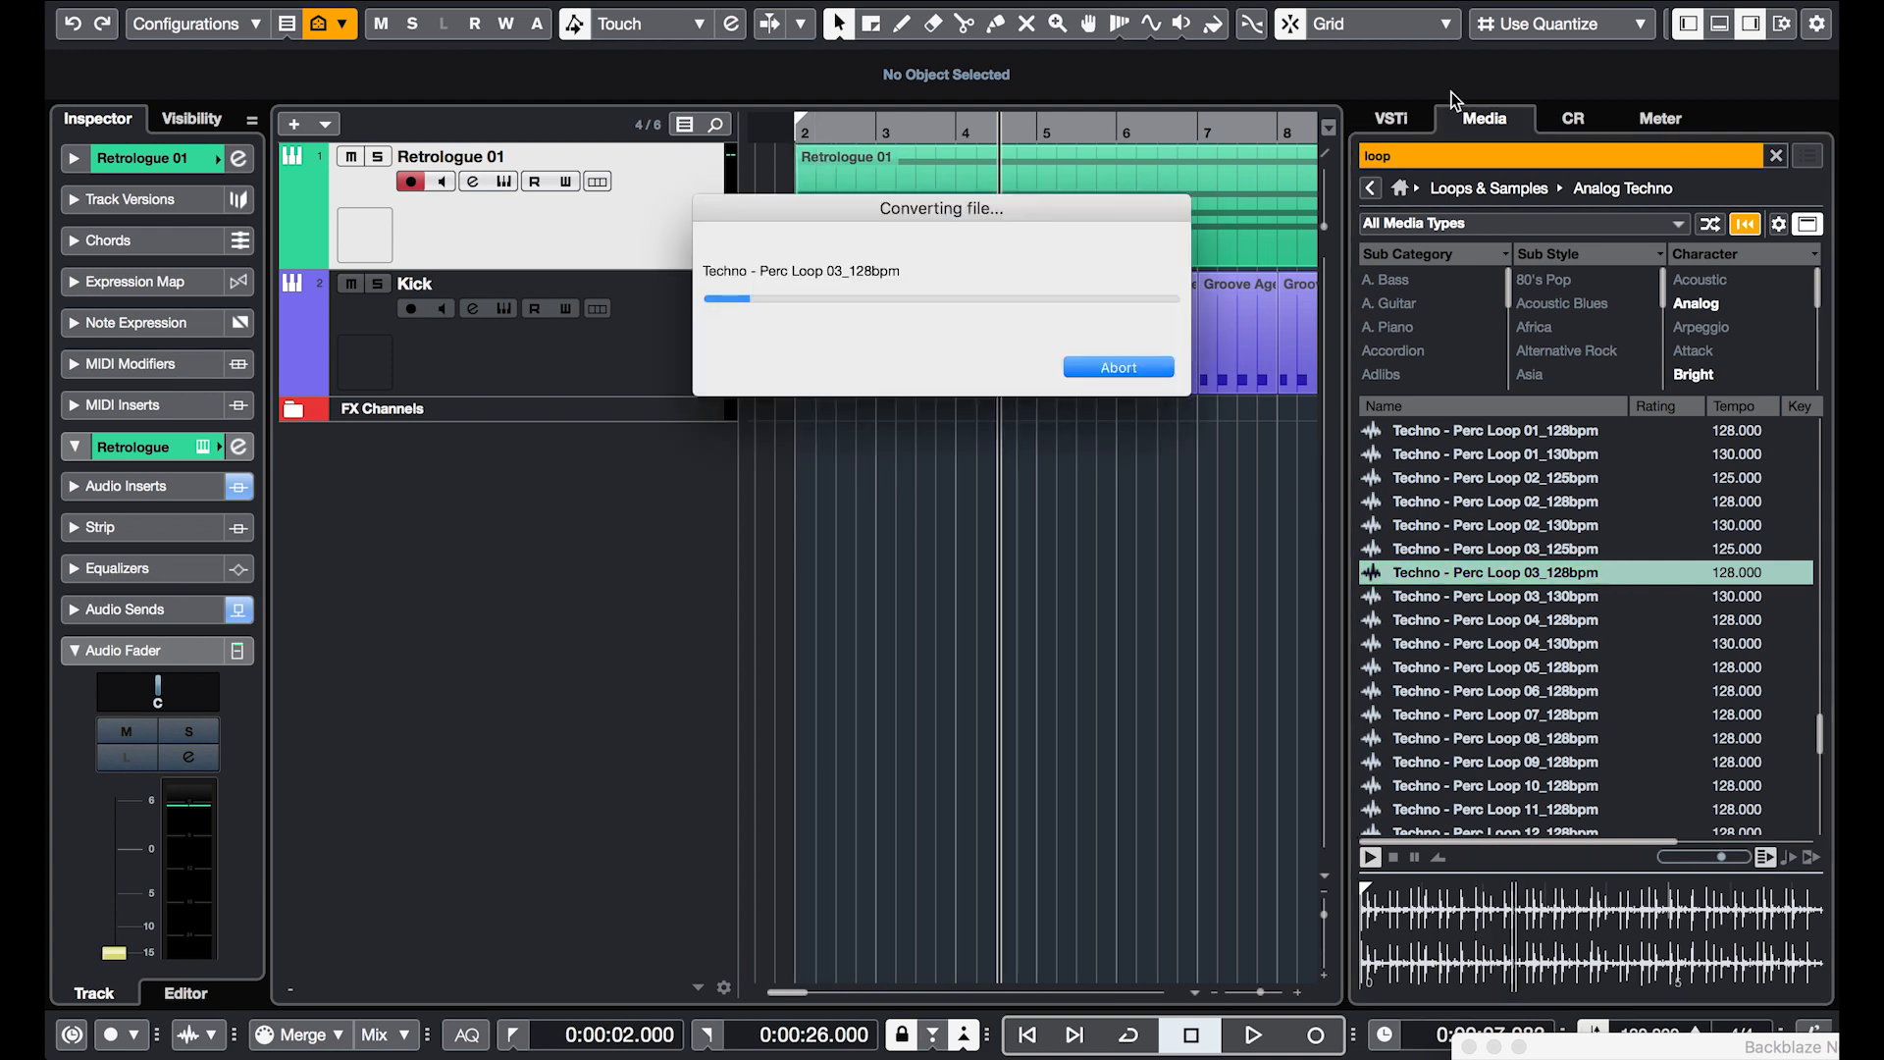
{"action": "left_click", "coordinate": [1754, 25]}
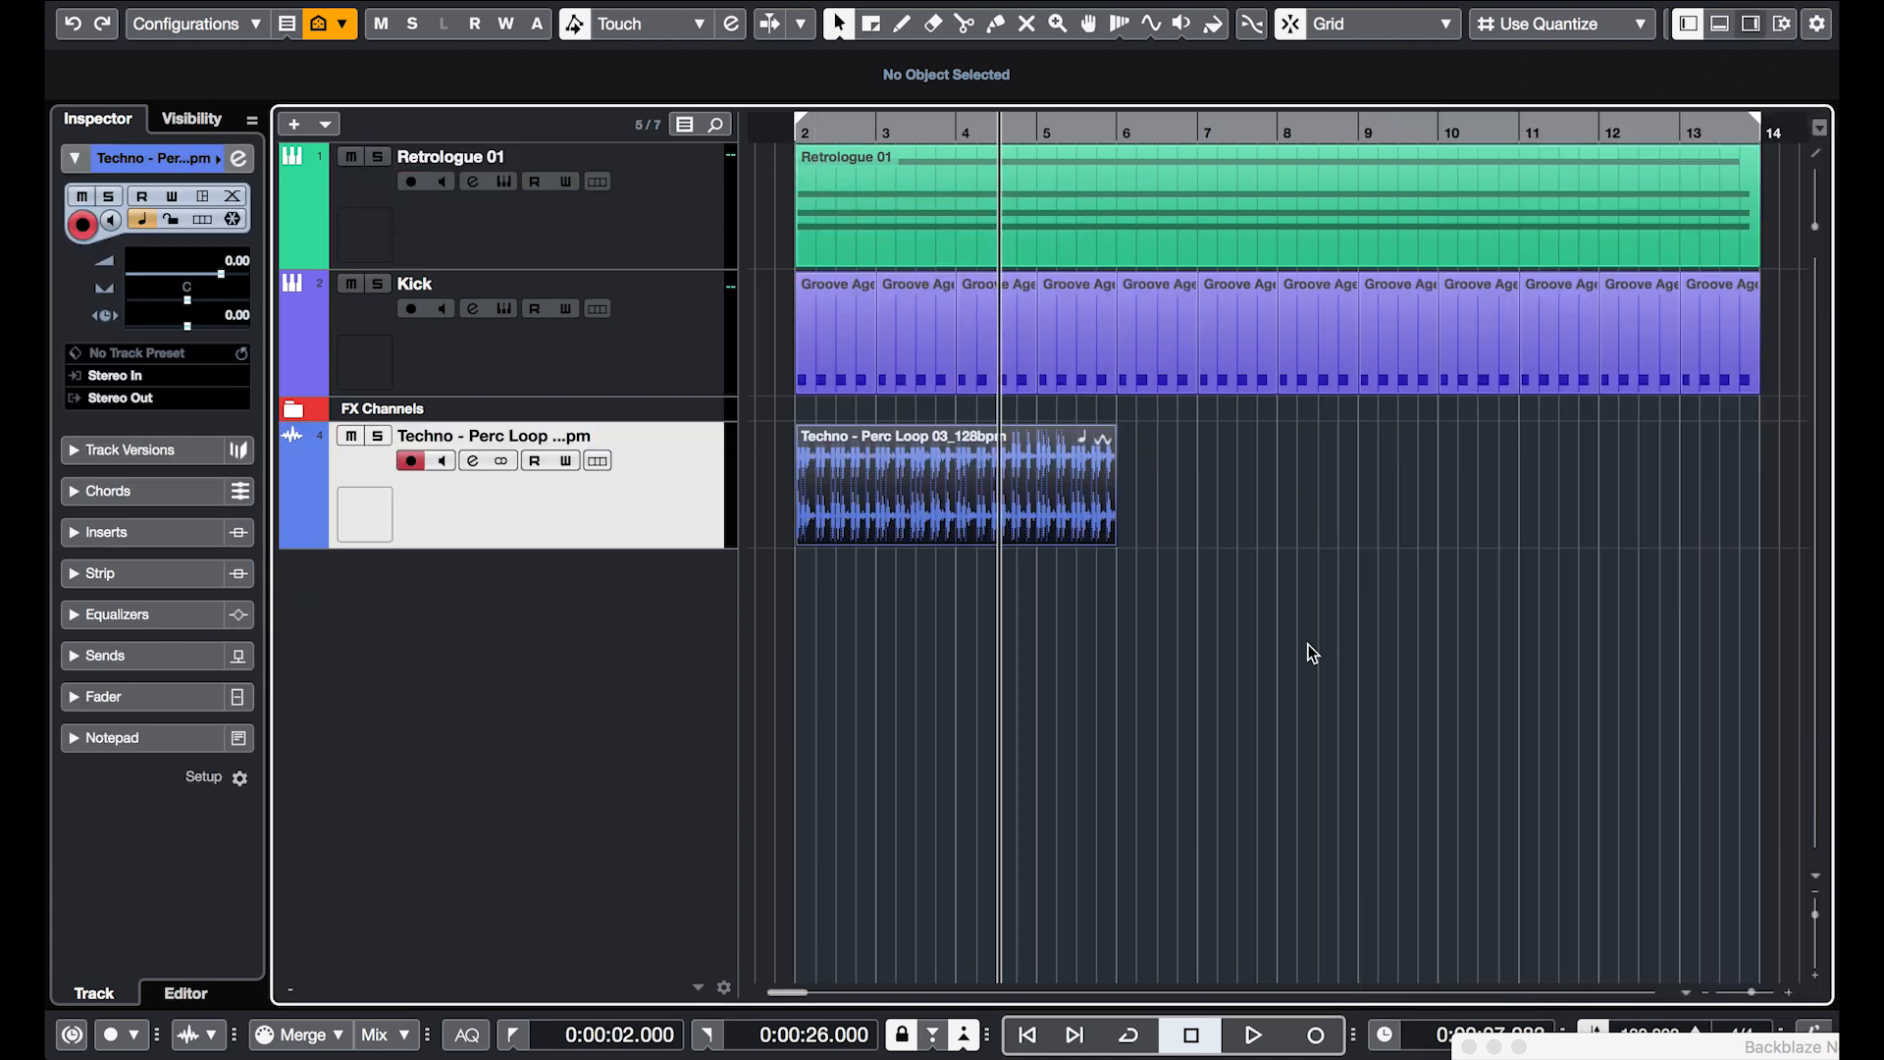
{"action": "left_click", "coordinate": [1410, 674]}
{"action": "left_click_drag", "start_coordinate": [664, 500], "coordinate": [663, 343]}
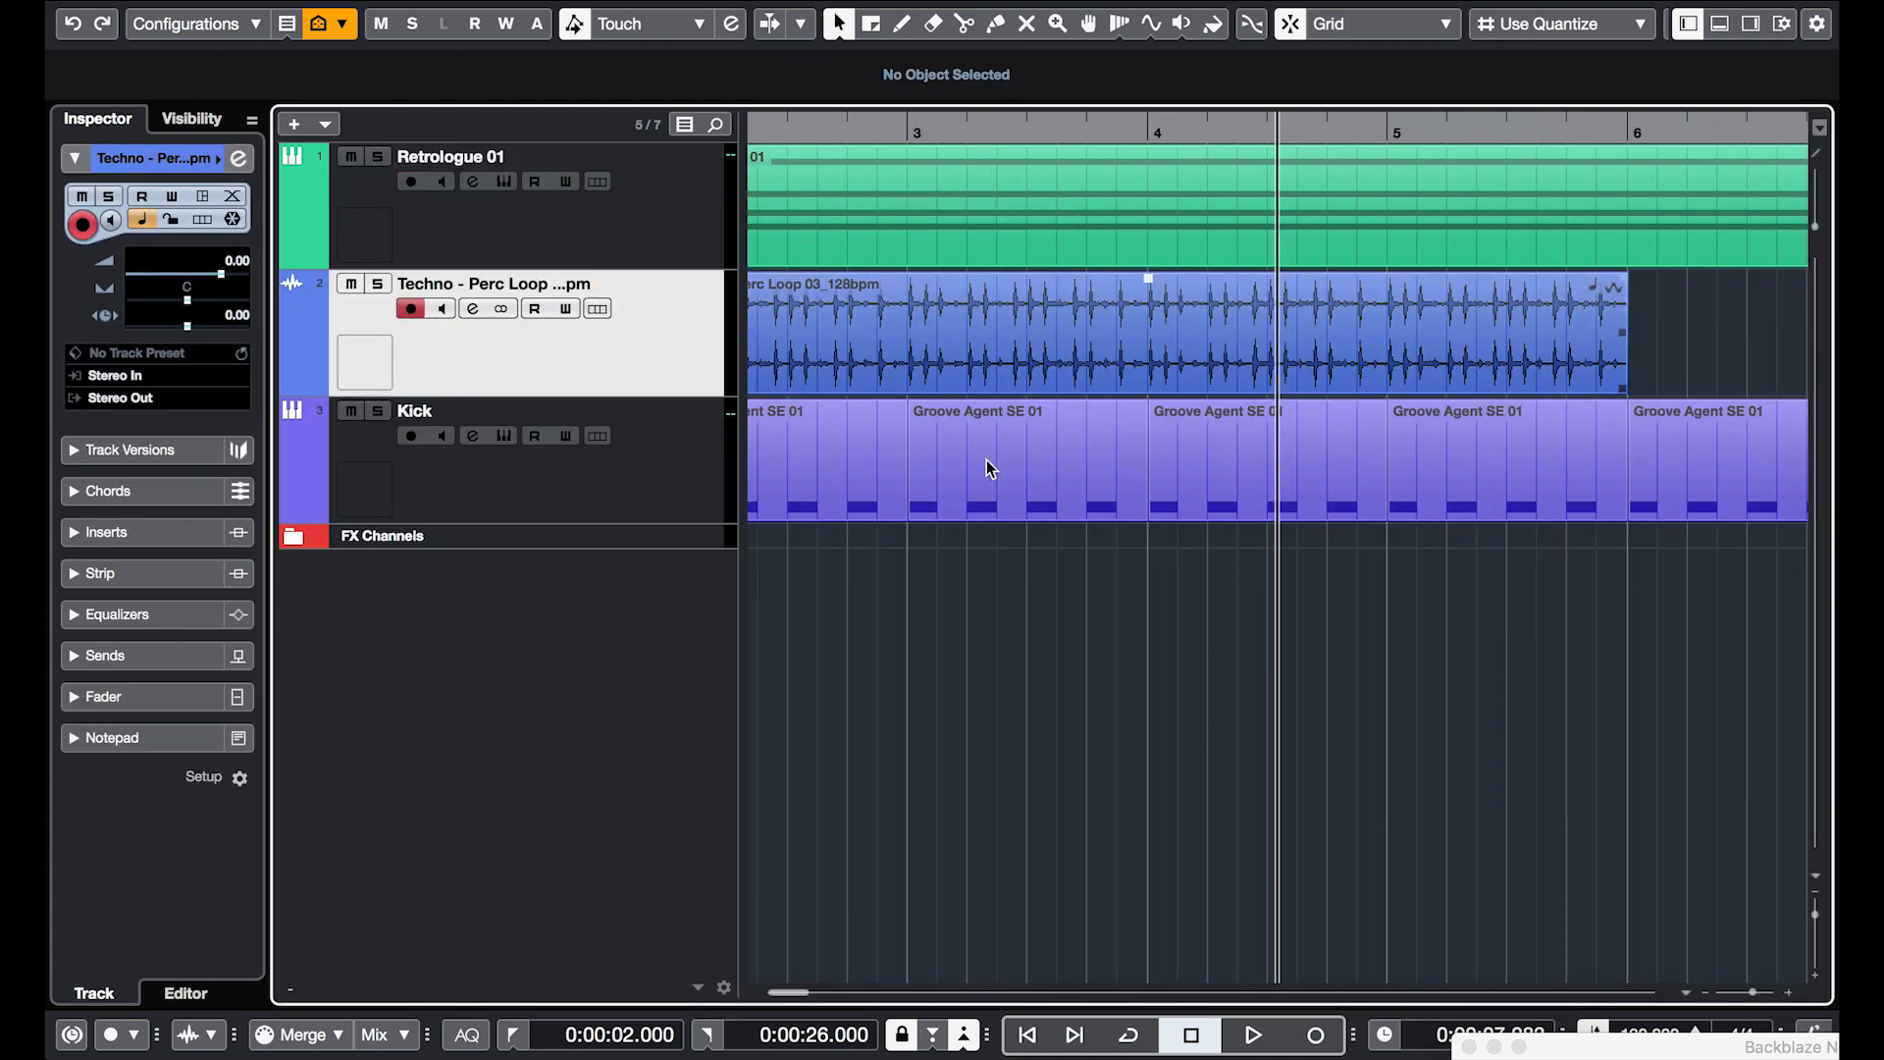
- Mute the Retrologue 01 track and play the percussion loop with the kick from the start of bar 2
{"action": "key", "text": "h"}
{"action": "left_click", "coordinate": [1039, 114]}
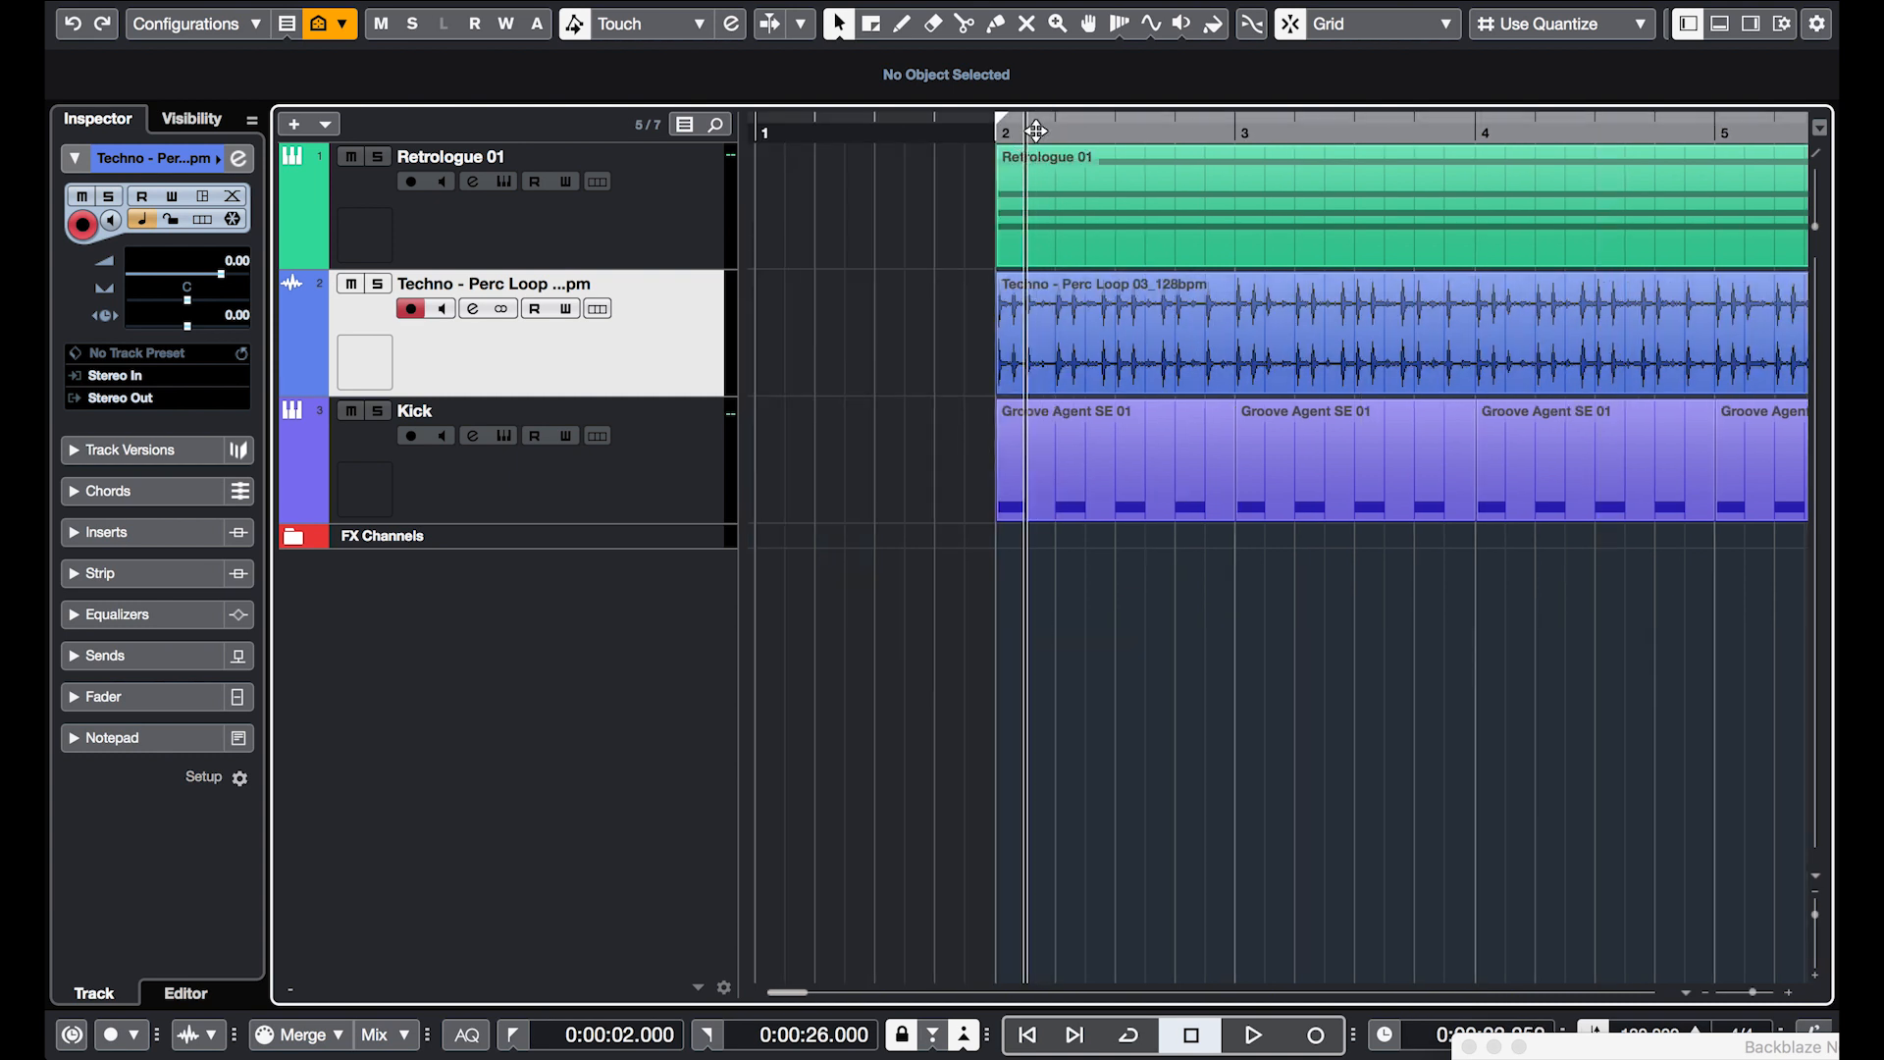
{"action": "key", "text": "g"}
{"action": "key", "text": "g"}
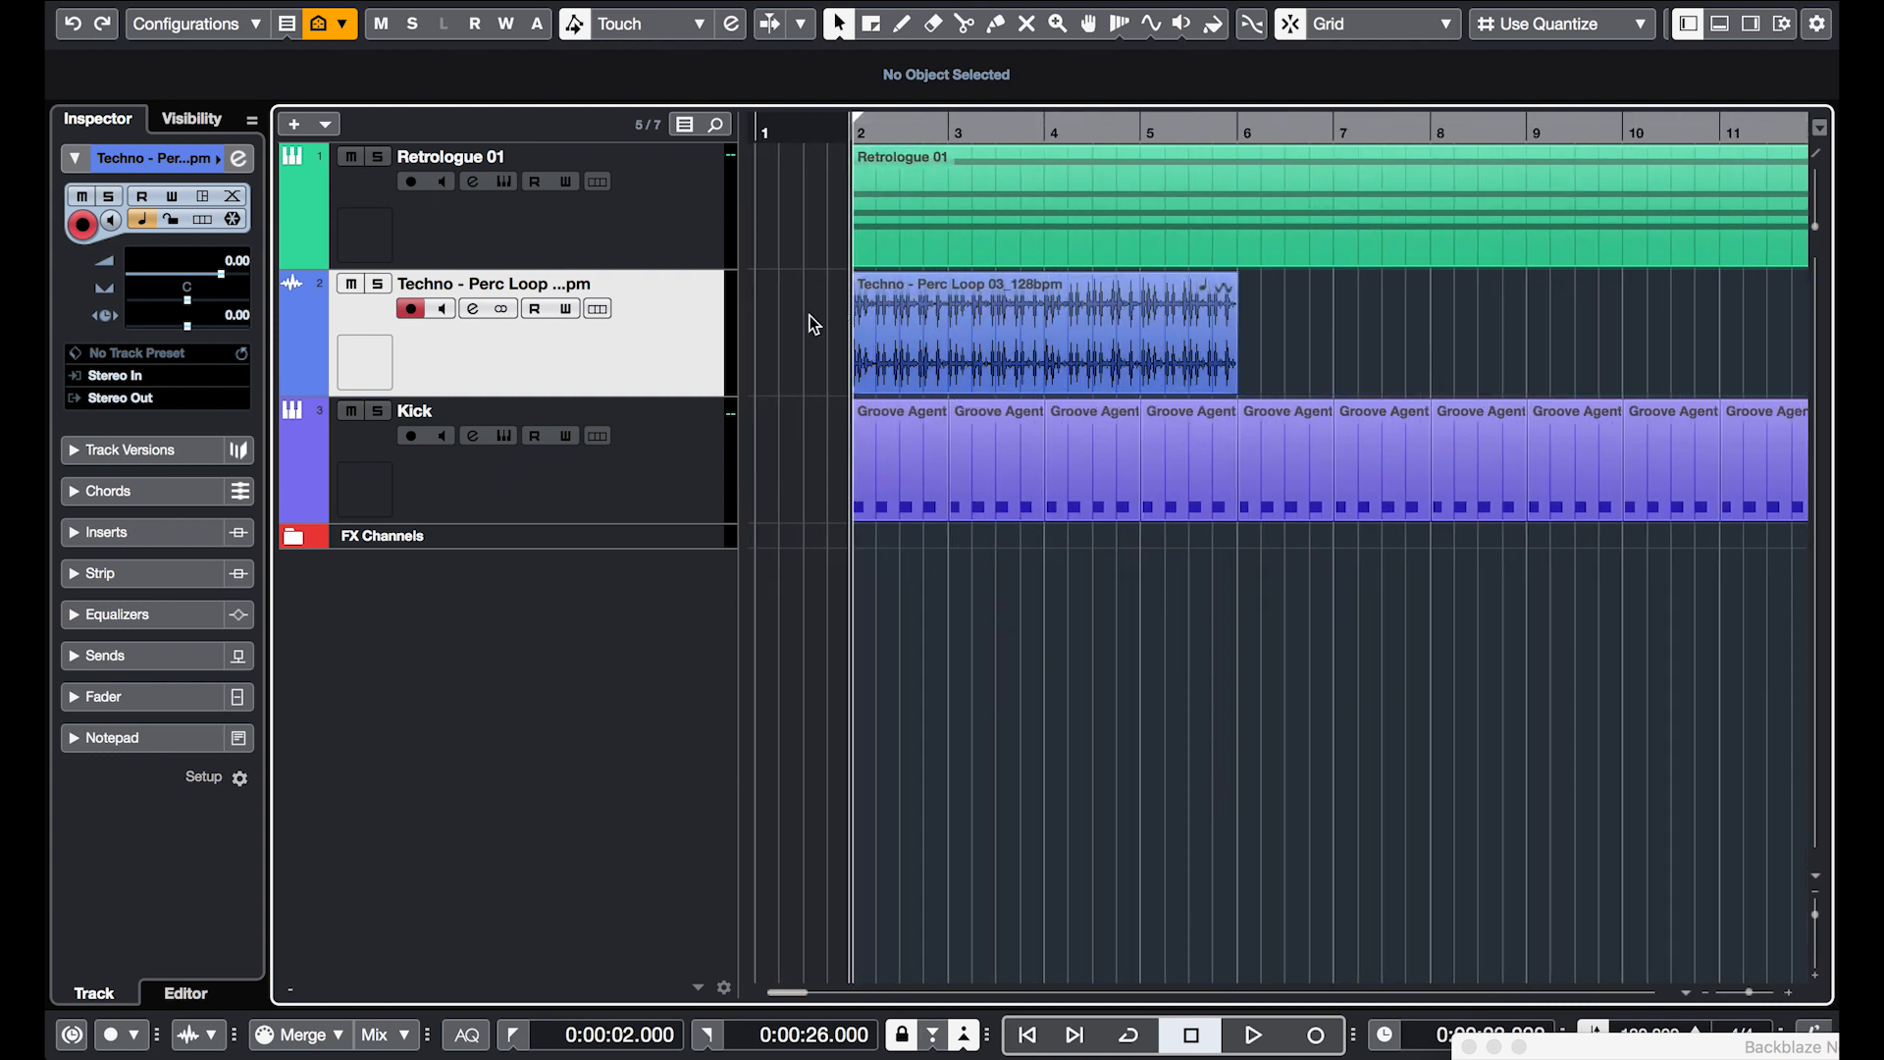
{"action": "left_click", "coordinate": [596, 196]}
{"action": "key", "text": "m"}
{"action": "key", "text": "space"}
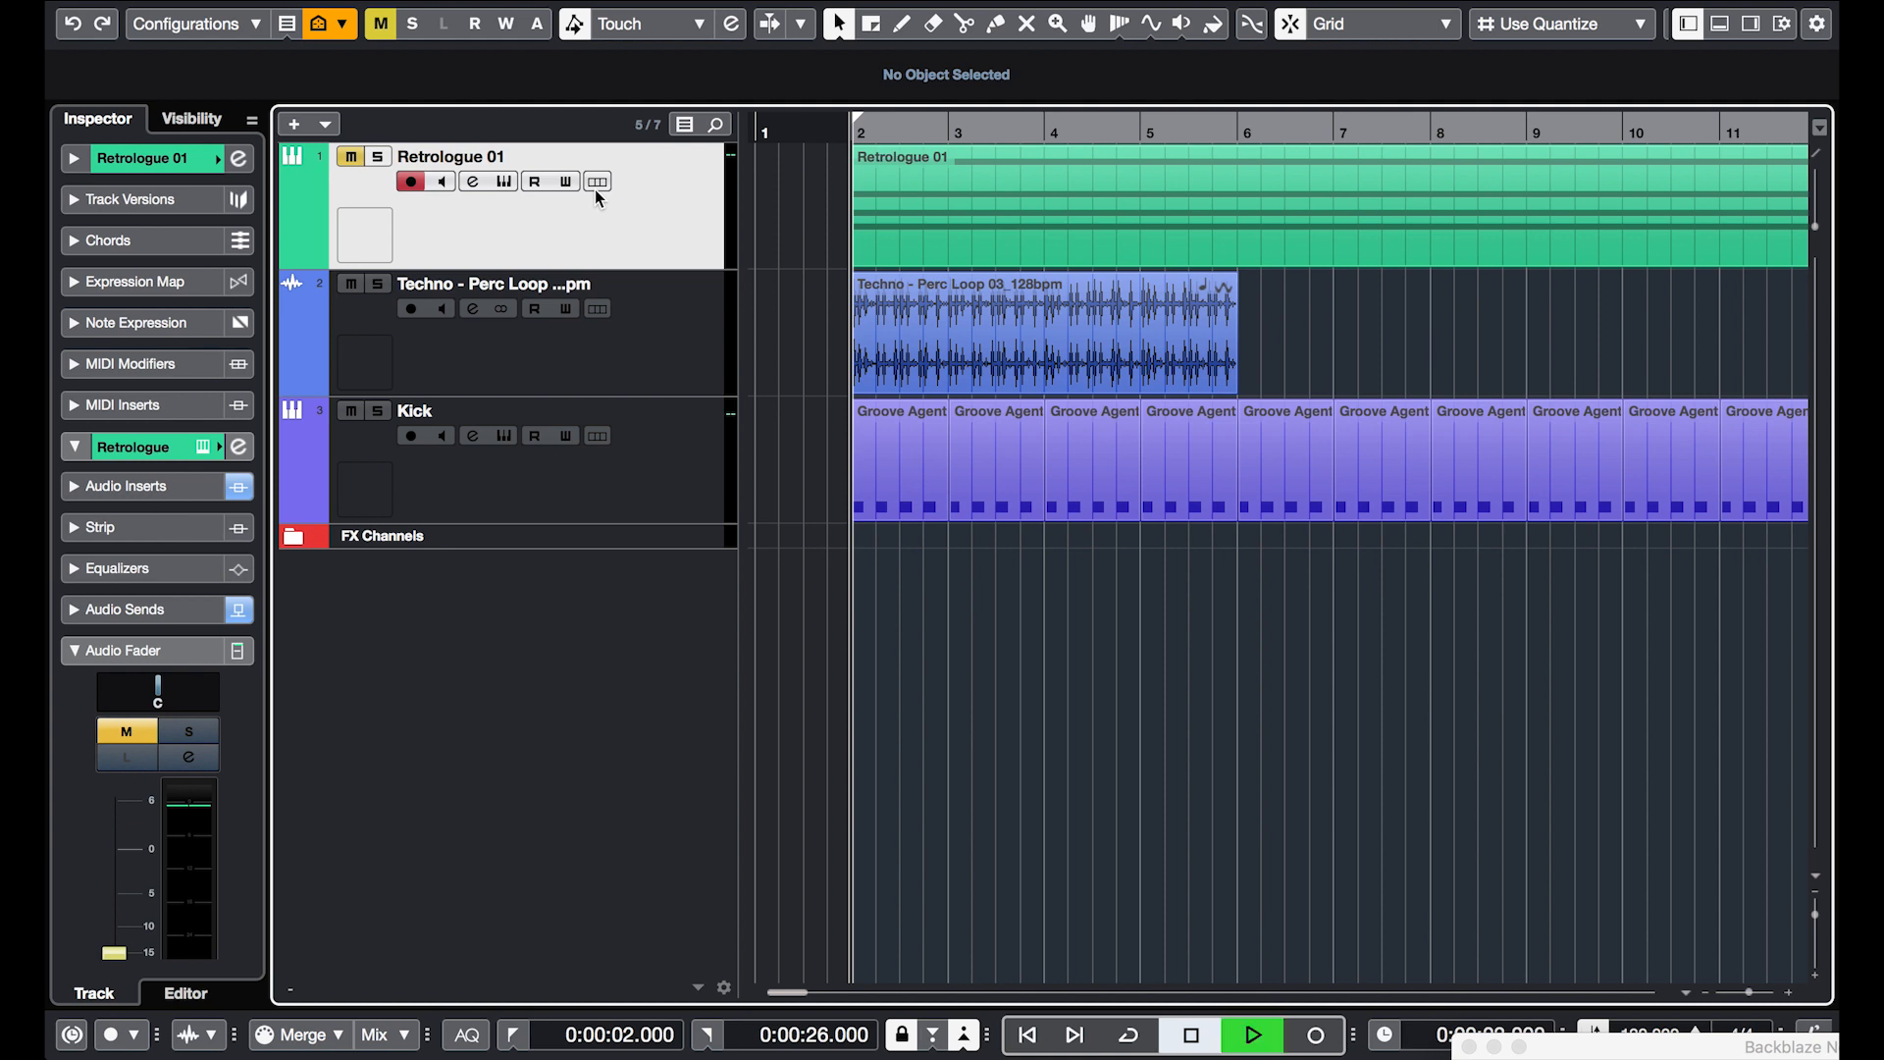
- Stop playback and insert Compressor in the first insert slot of the percussion loop's channel
{"action": "left_click", "coordinate": [593, 367]}
{"action": "key", "text": "e"}
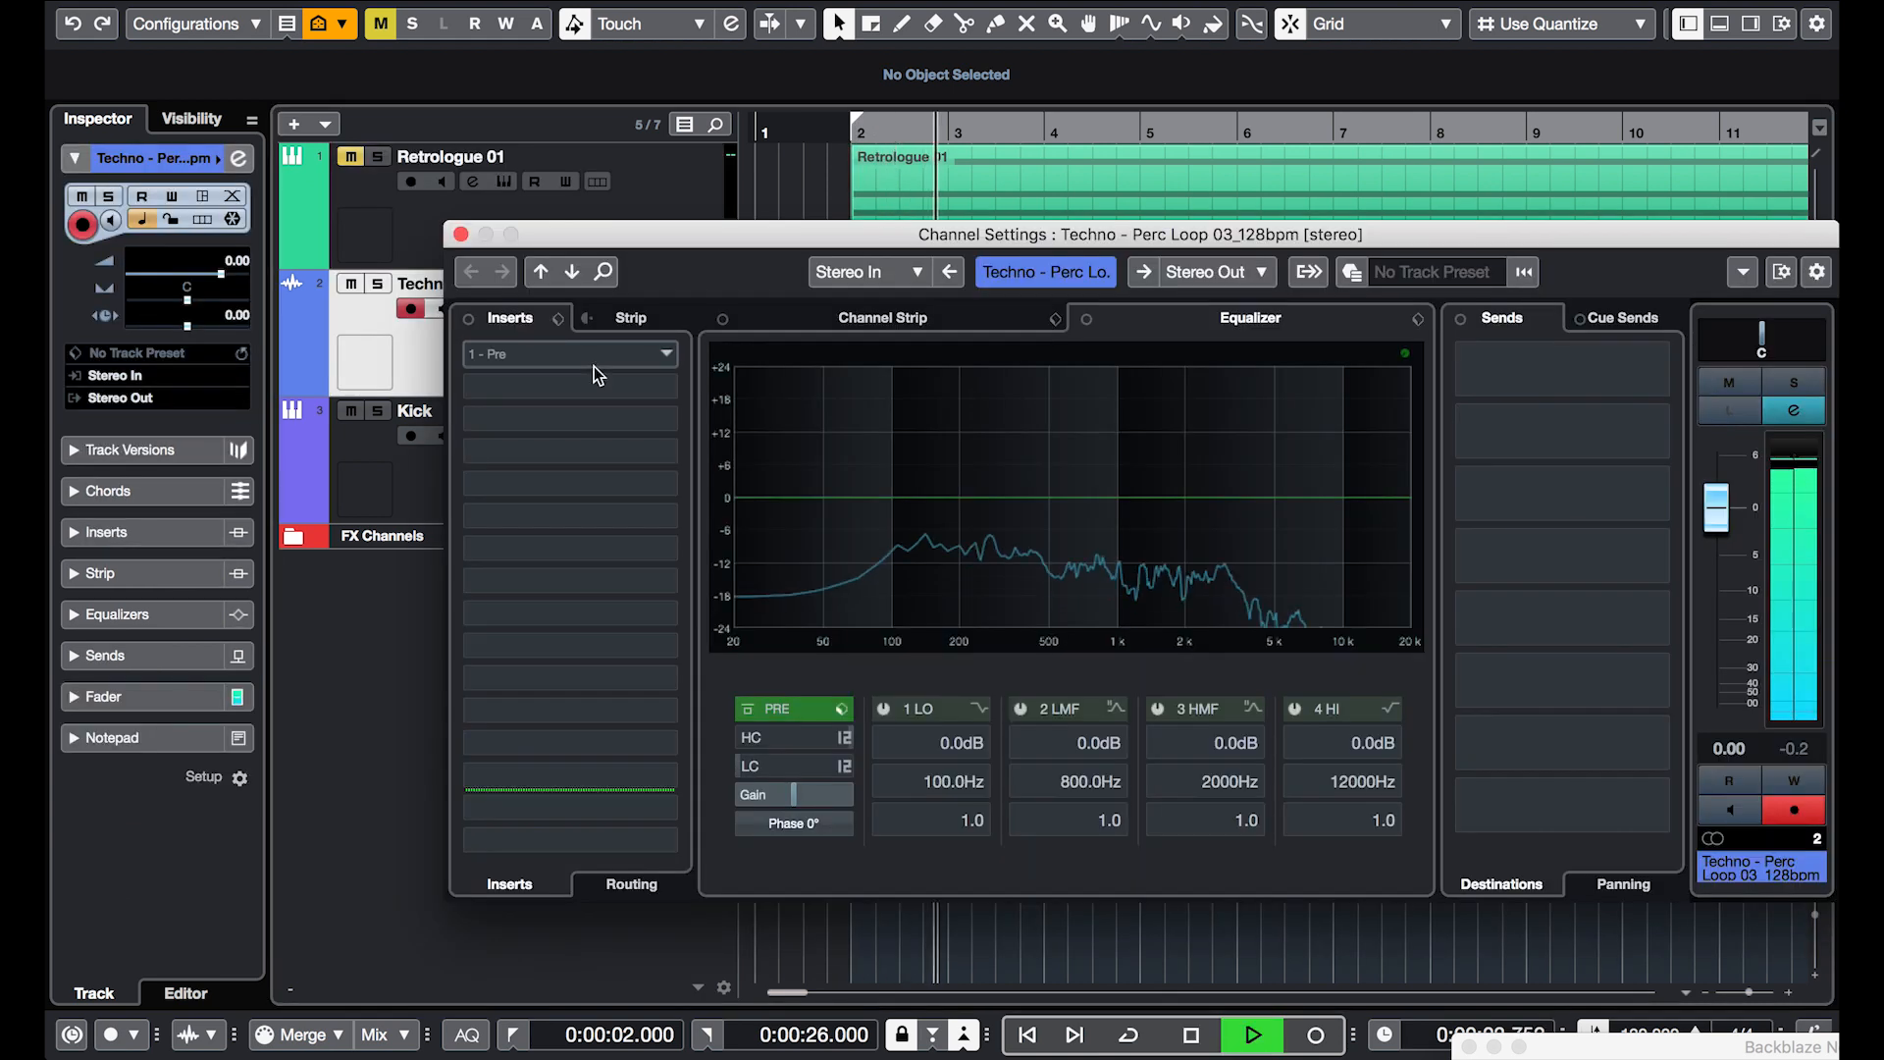
{"action": "key", "text": "space"}
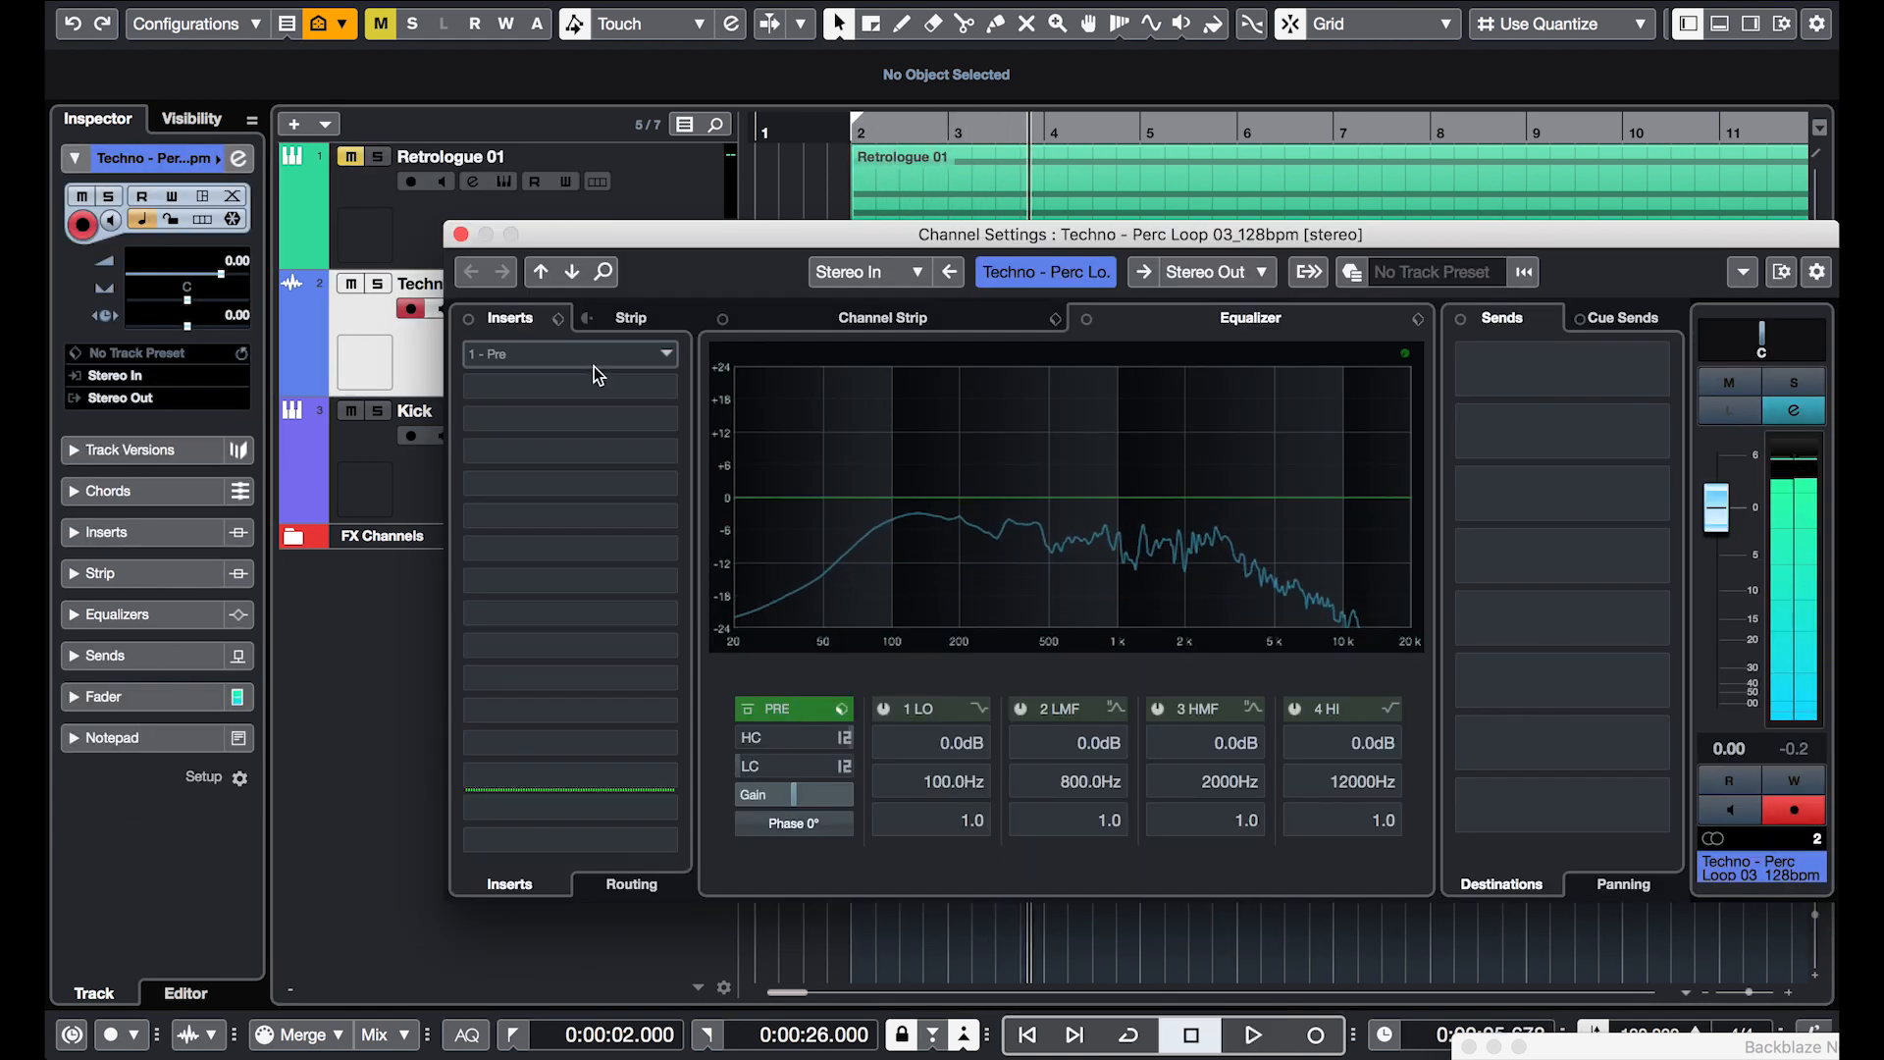
{"action": "left_click", "coordinate": [593, 367]}
{"action": "type", "text": "compres"}
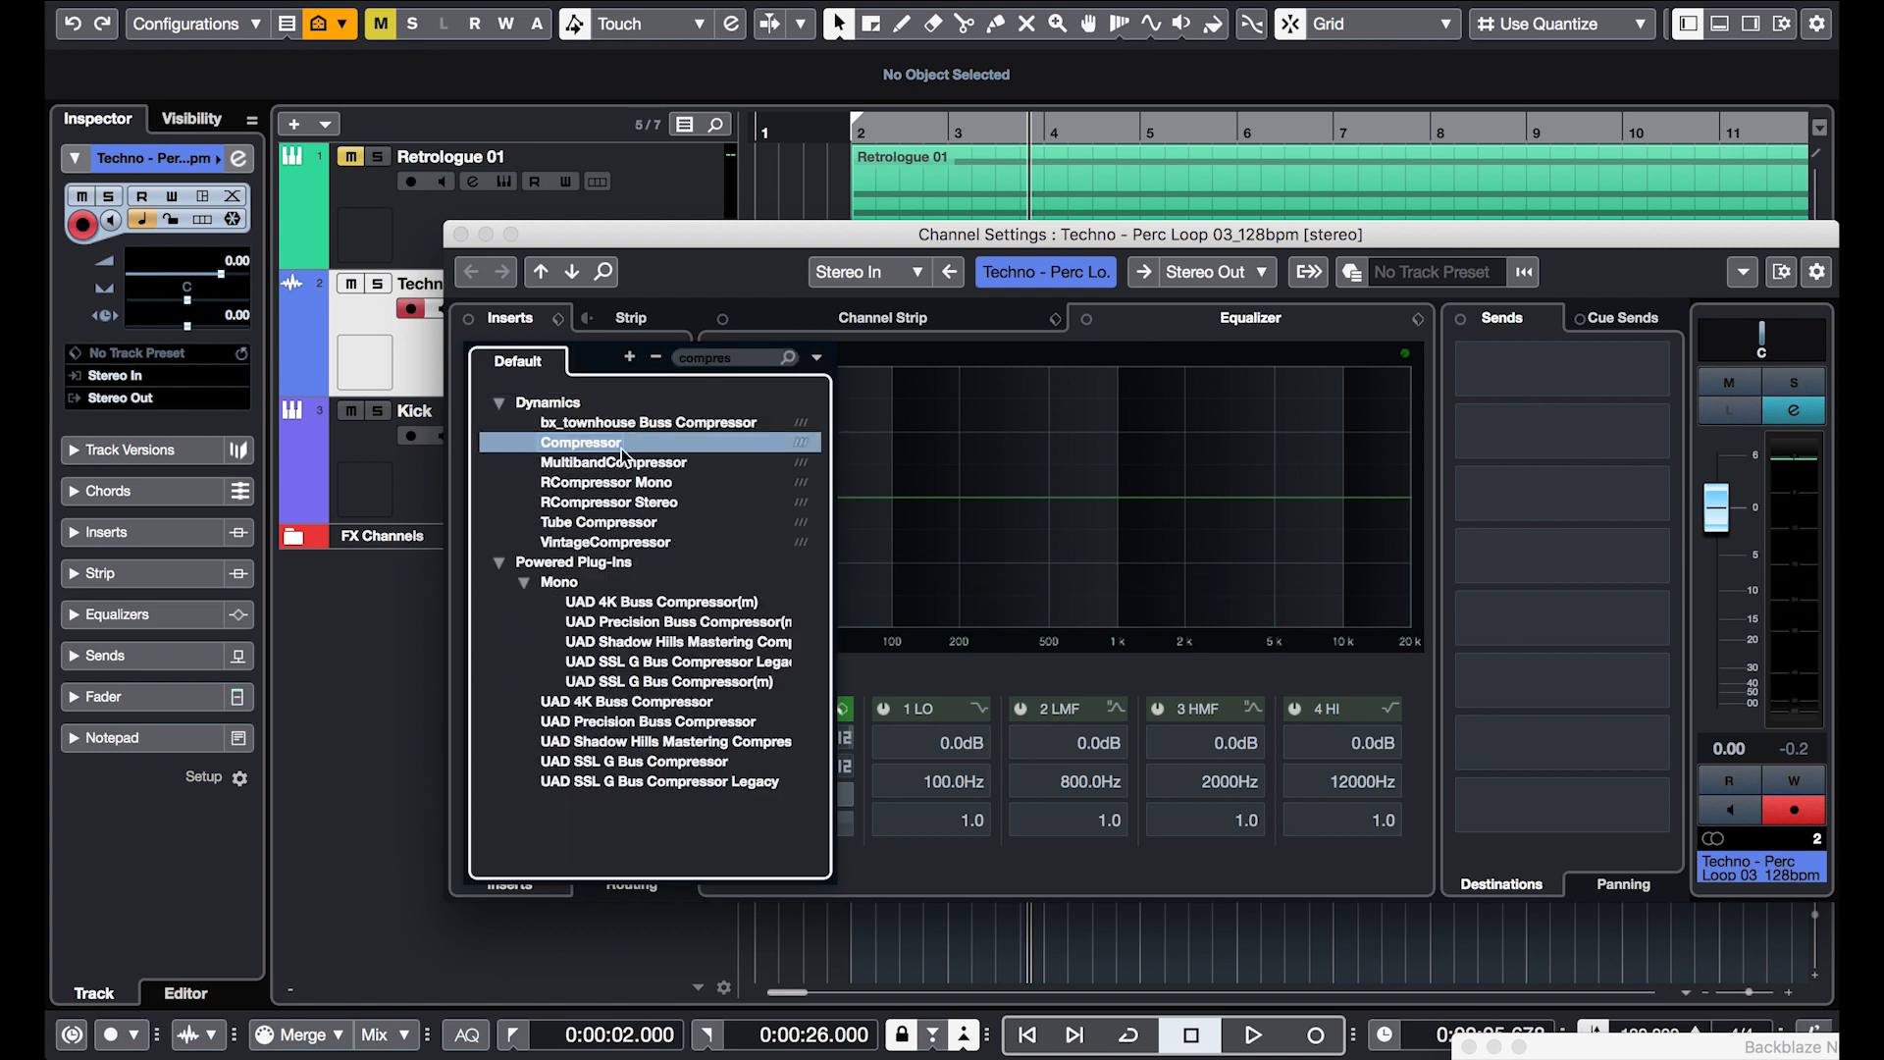
{"action": "left_click", "coordinate": [875, 414]}
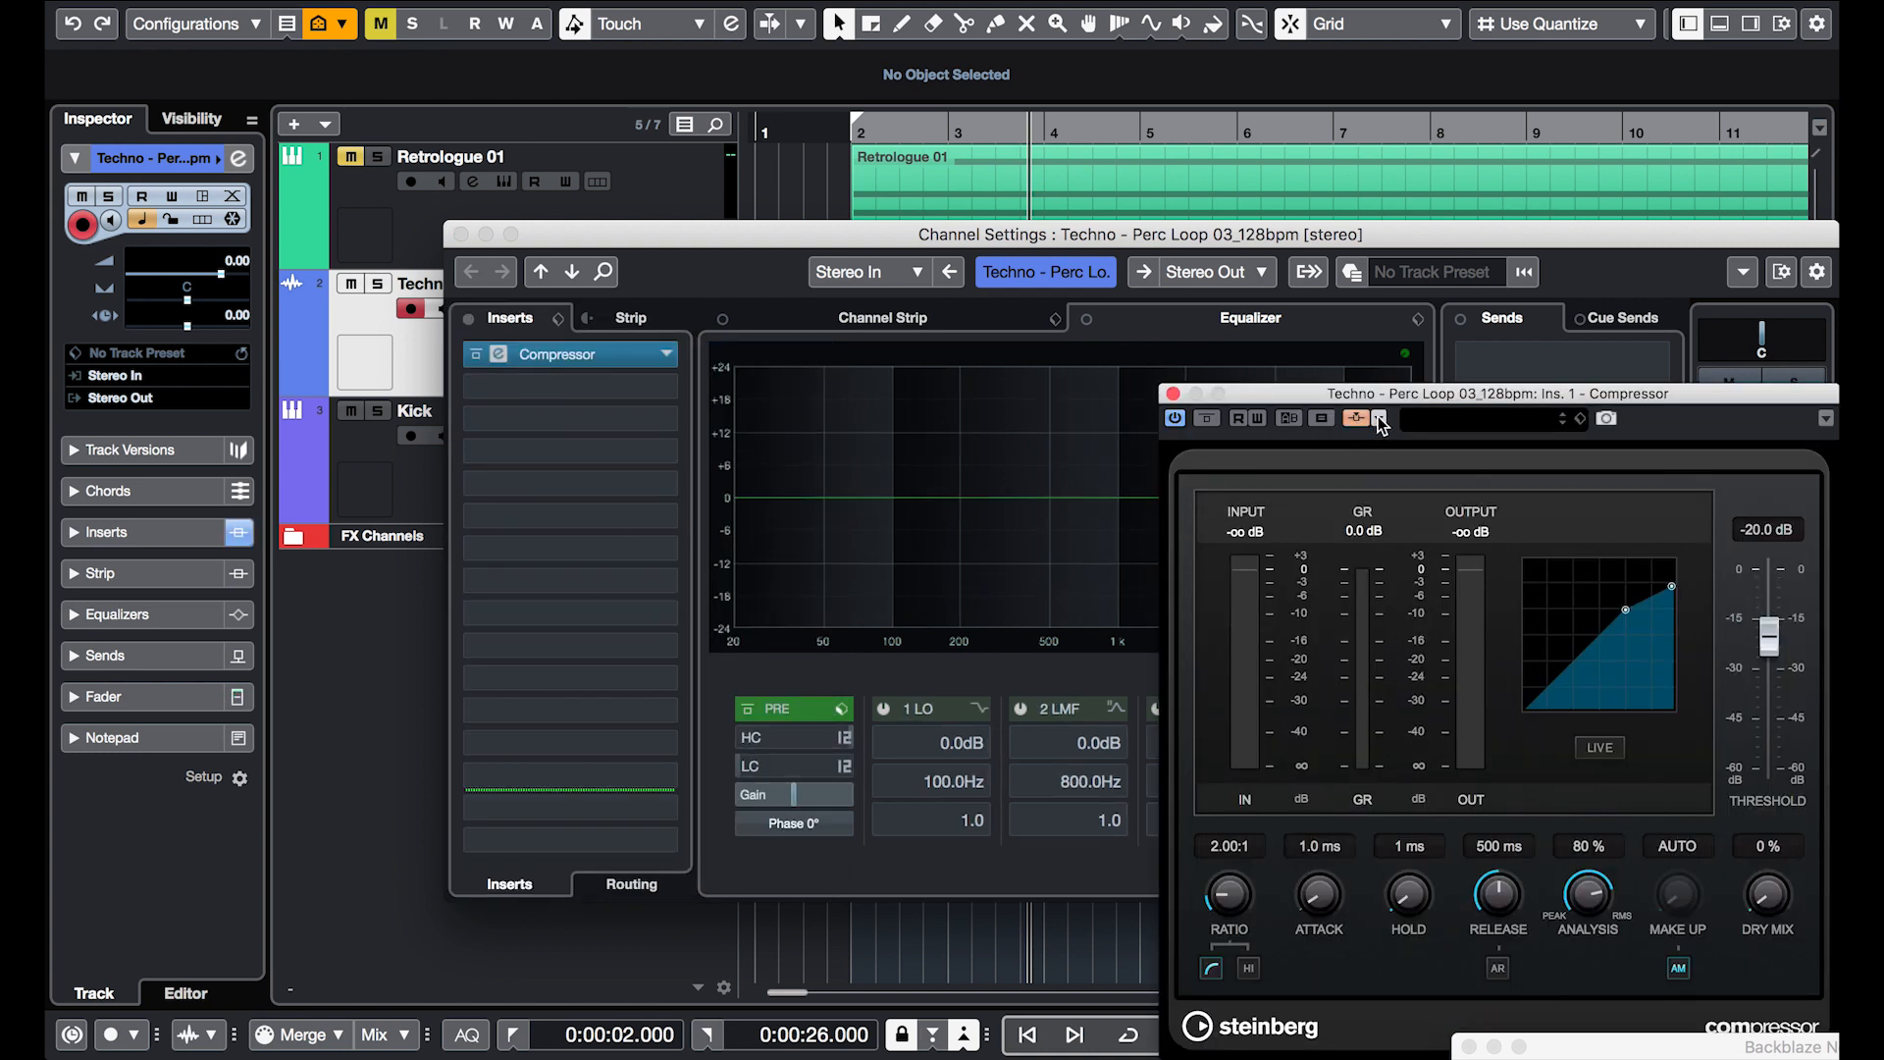
- Activate the compressor's side-chain with Kick as its input, and close the side-chain and channel settings
{"action": "left_click", "coordinate": [1360, 421]}
{"action": "left_click", "coordinate": [1484, 369]}
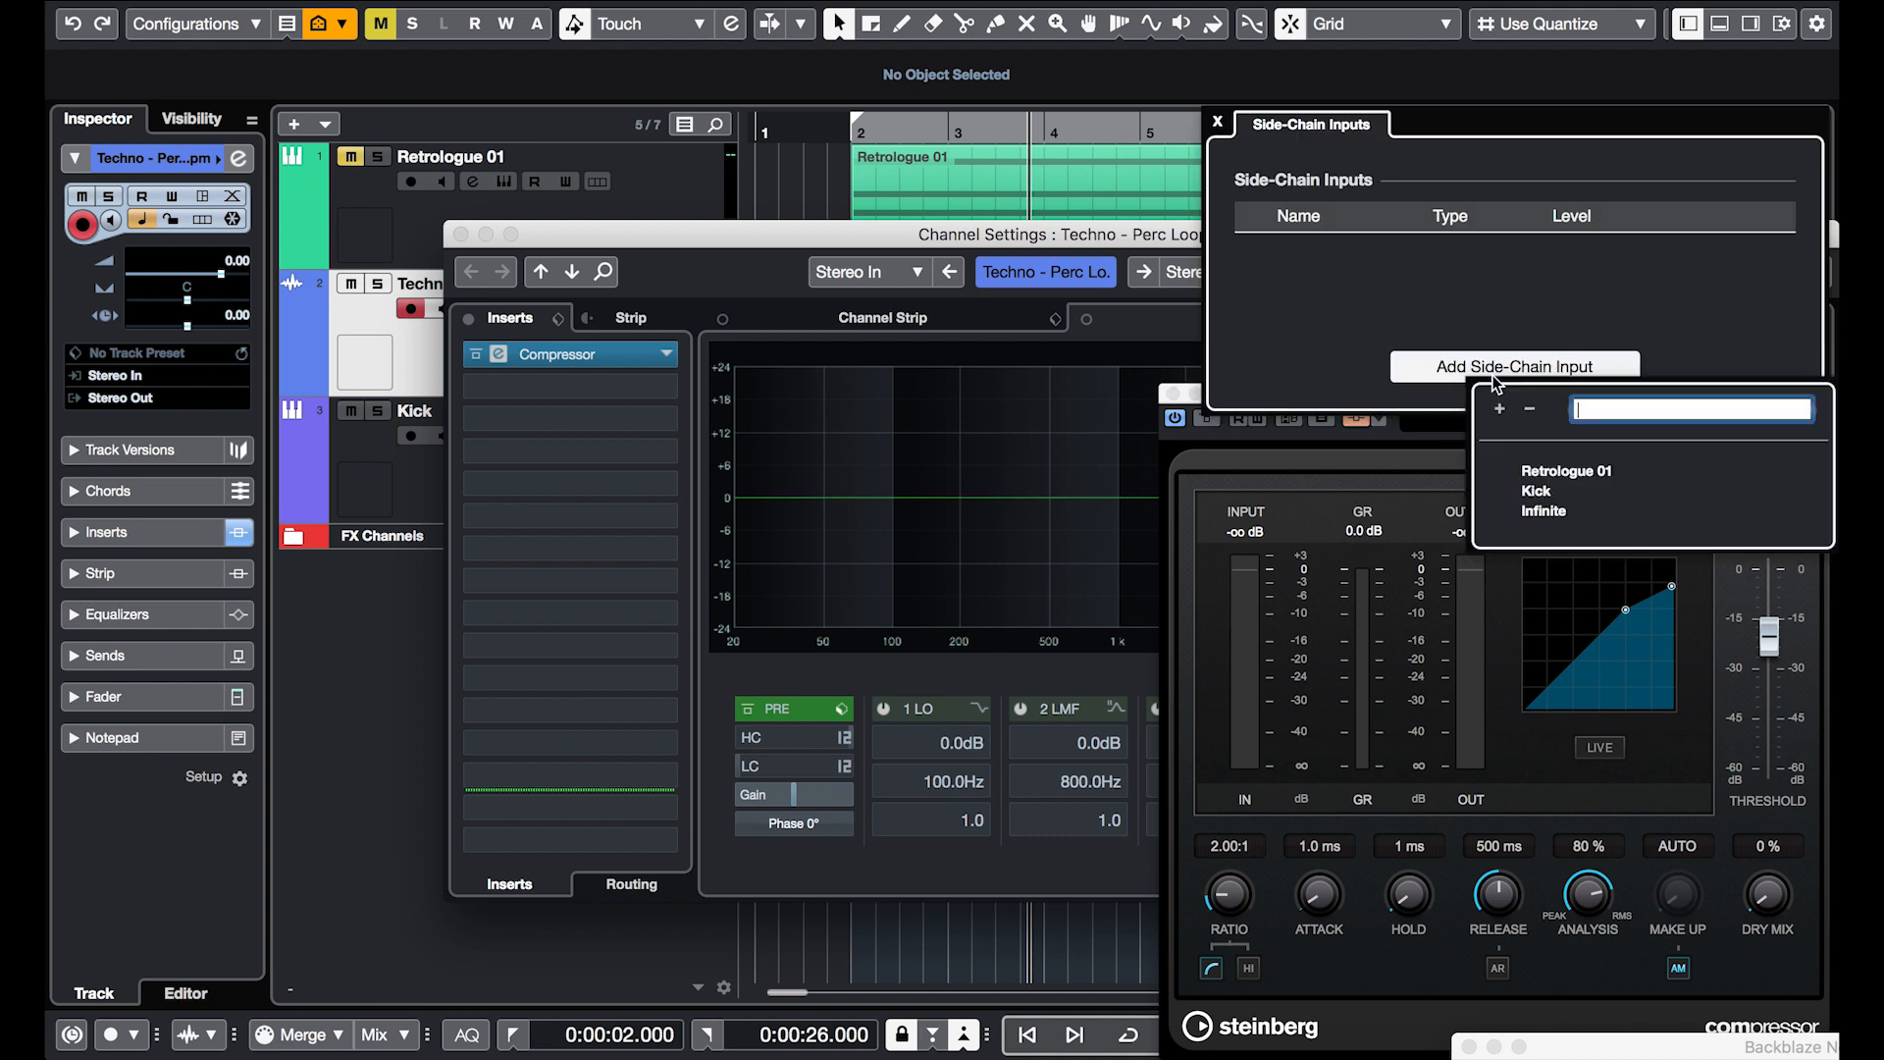
{"action": "left_click", "coordinate": [1551, 488]}
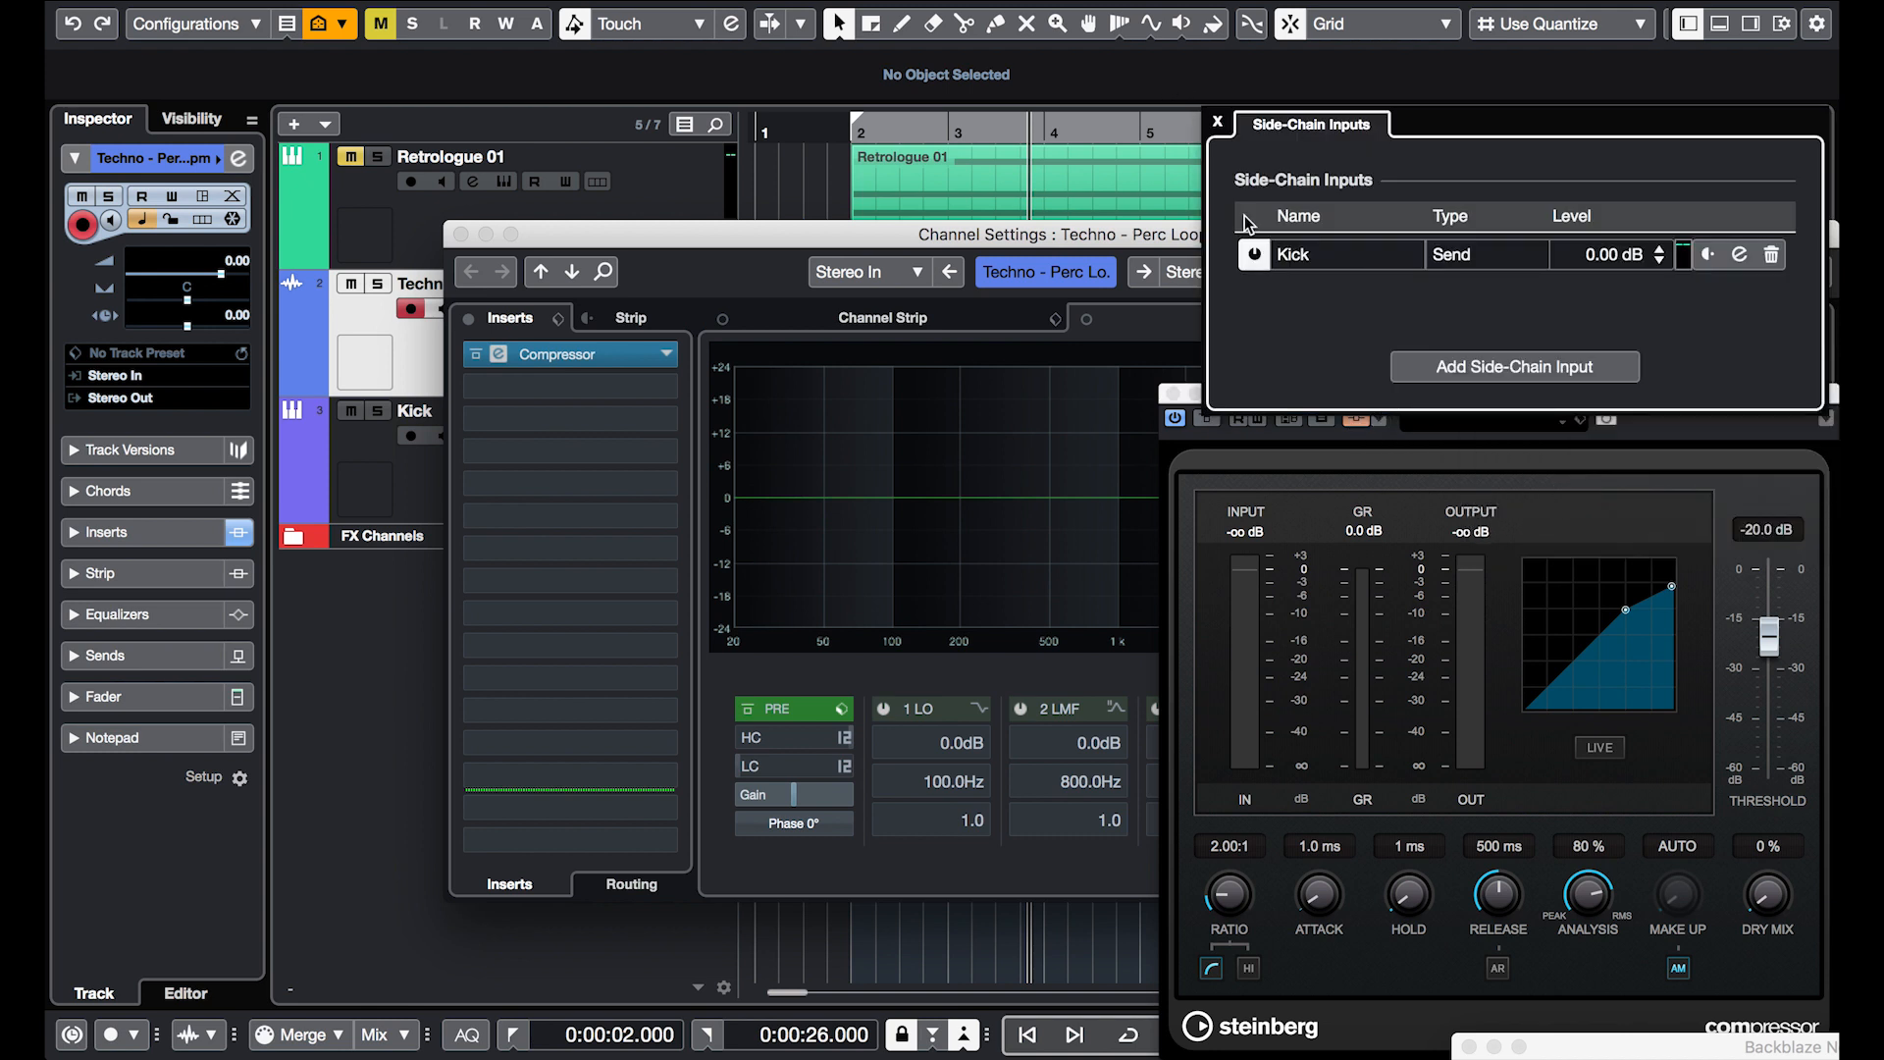
{"action": "left_click", "coordinate": [1217, 122]}
{"action": "key", "text": "super+w"}
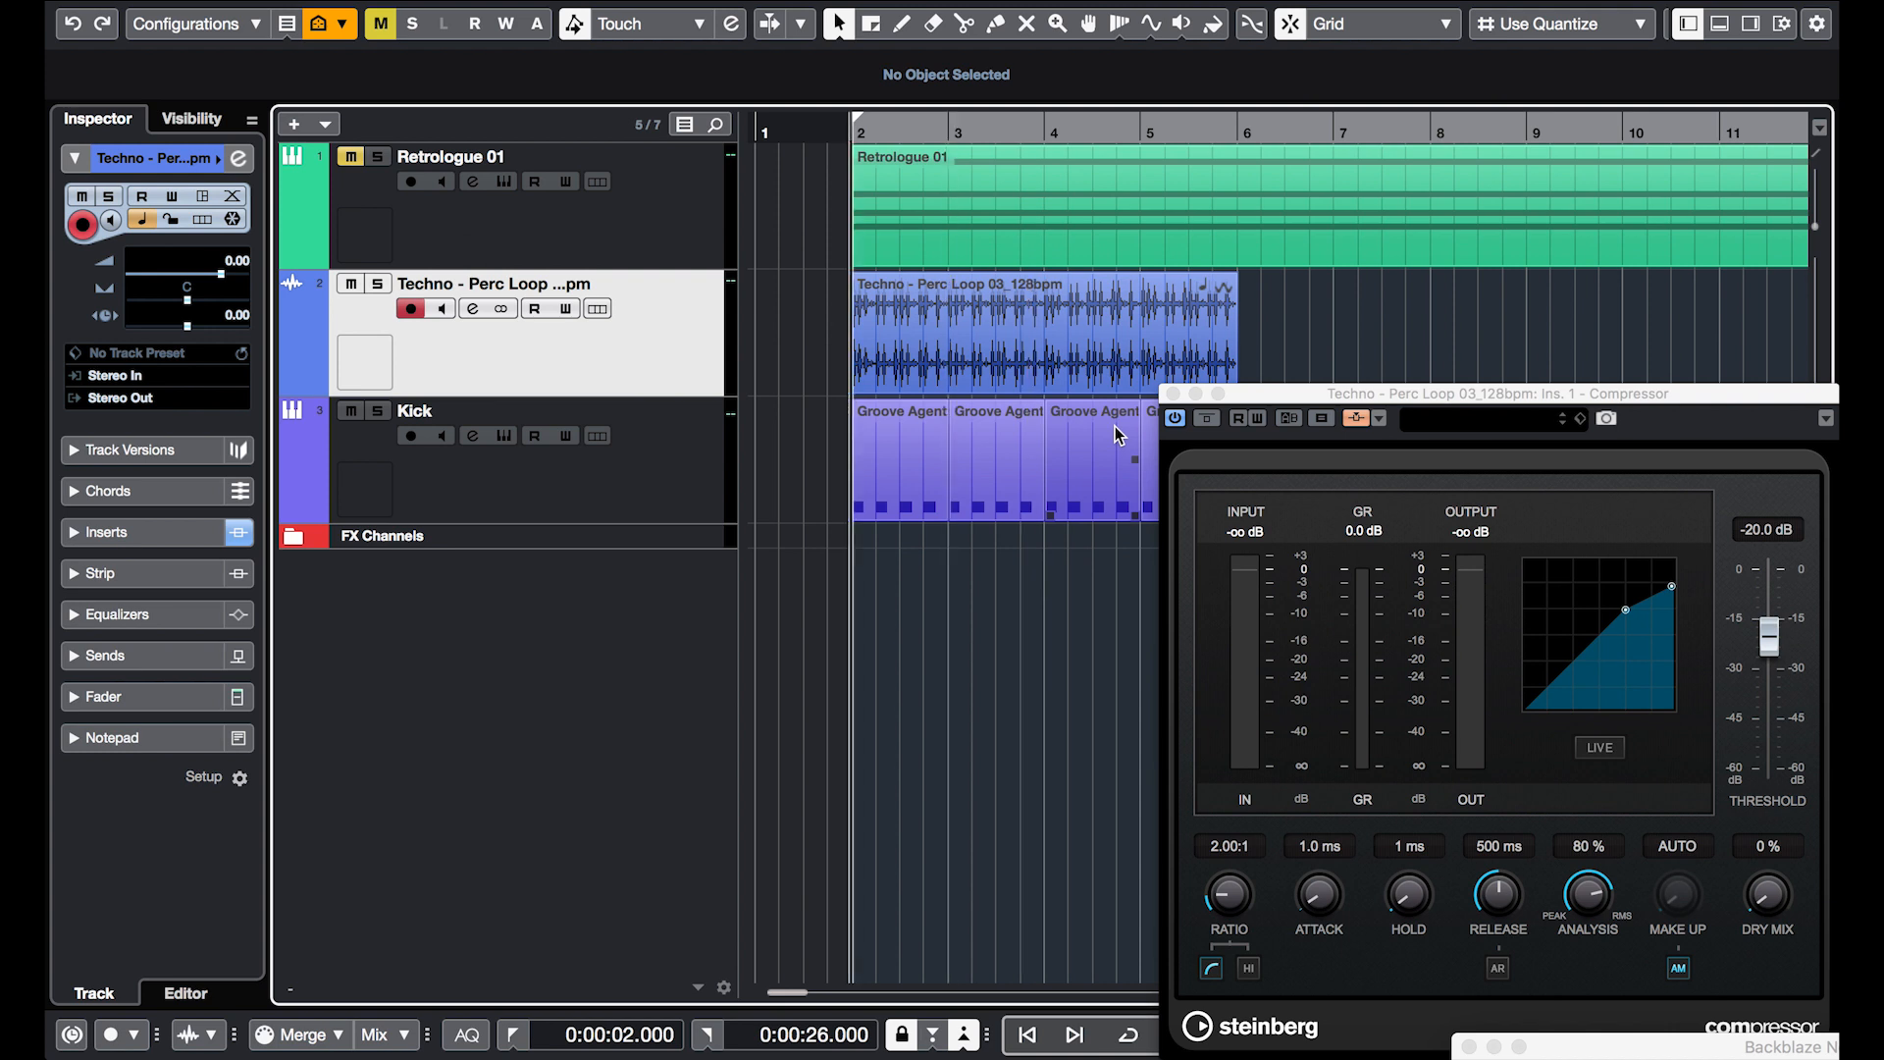
- Set the cycle range to the percussion loop event and play it in a loop from bar 2
{"action": "left_click", "coordinate": [1071, 333]}
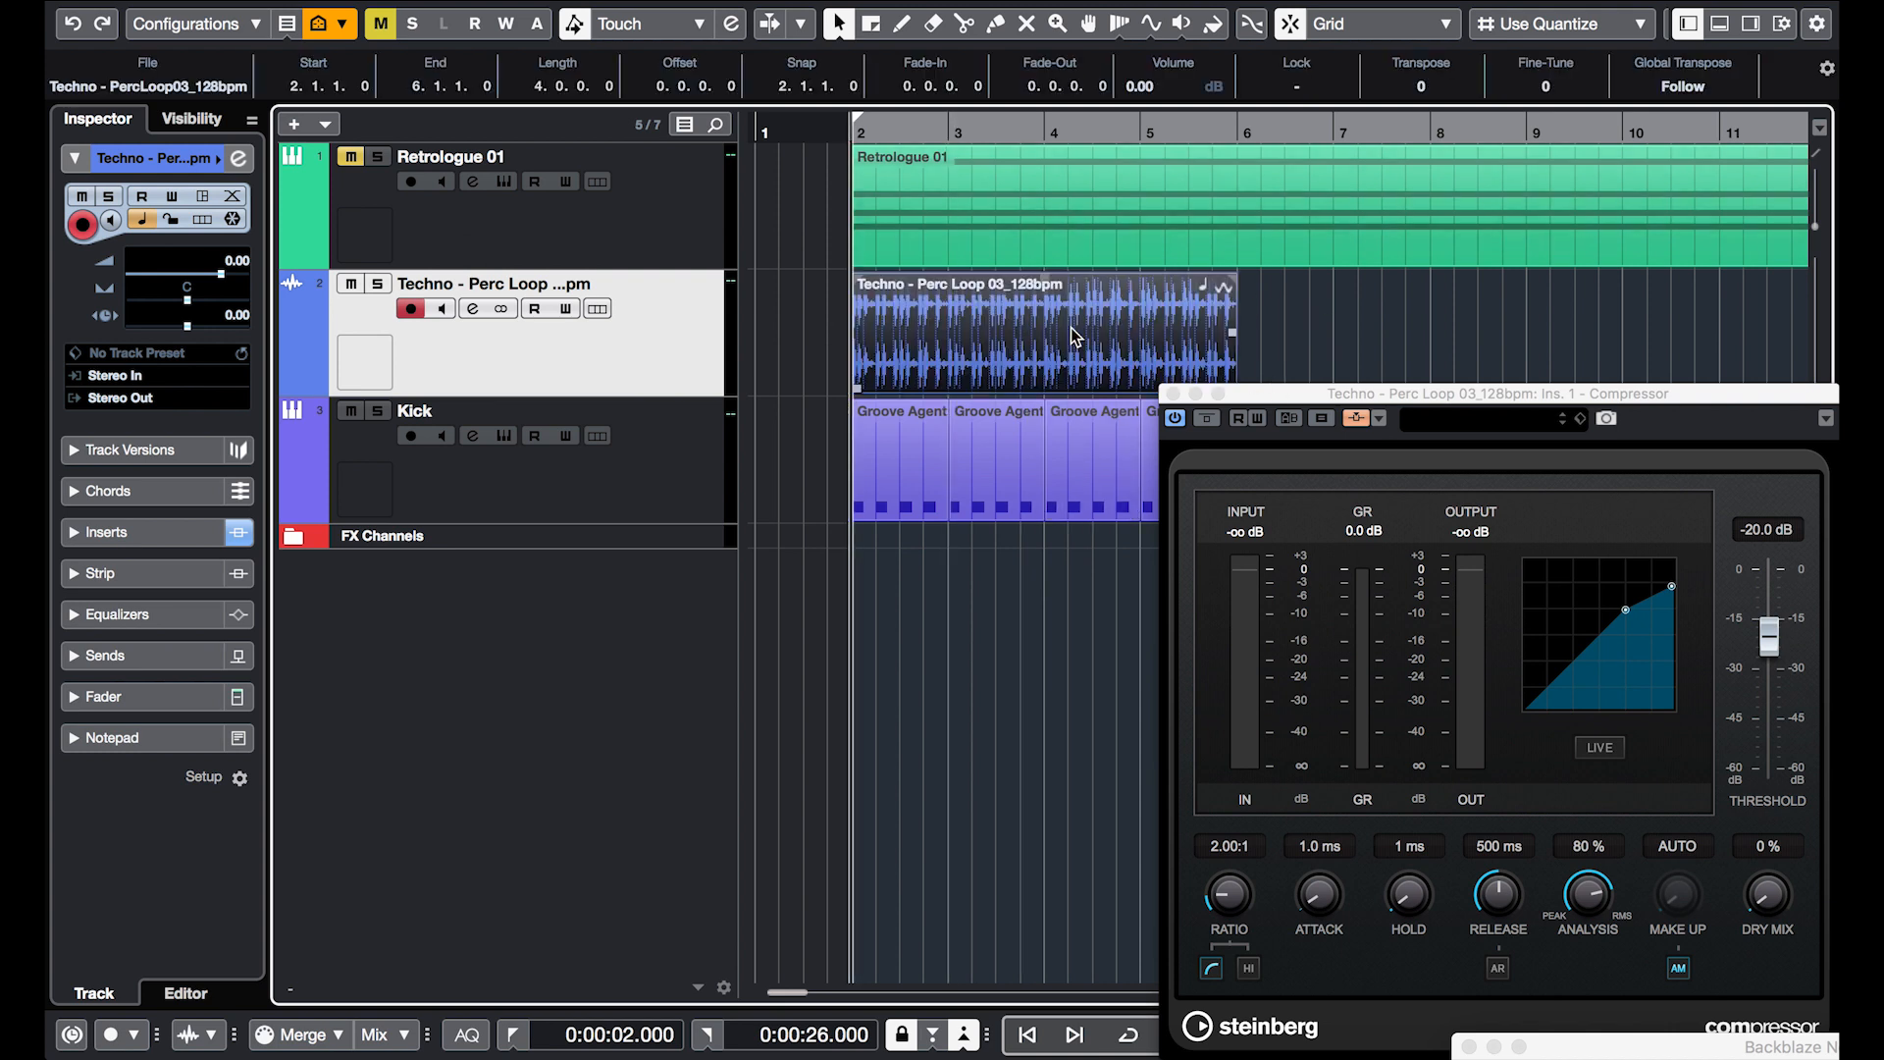
{"action": "key", "text": "p"}
{"action": "left_click", "coordinate": [1021, 114]}
{"action": "key", "text": "space"}
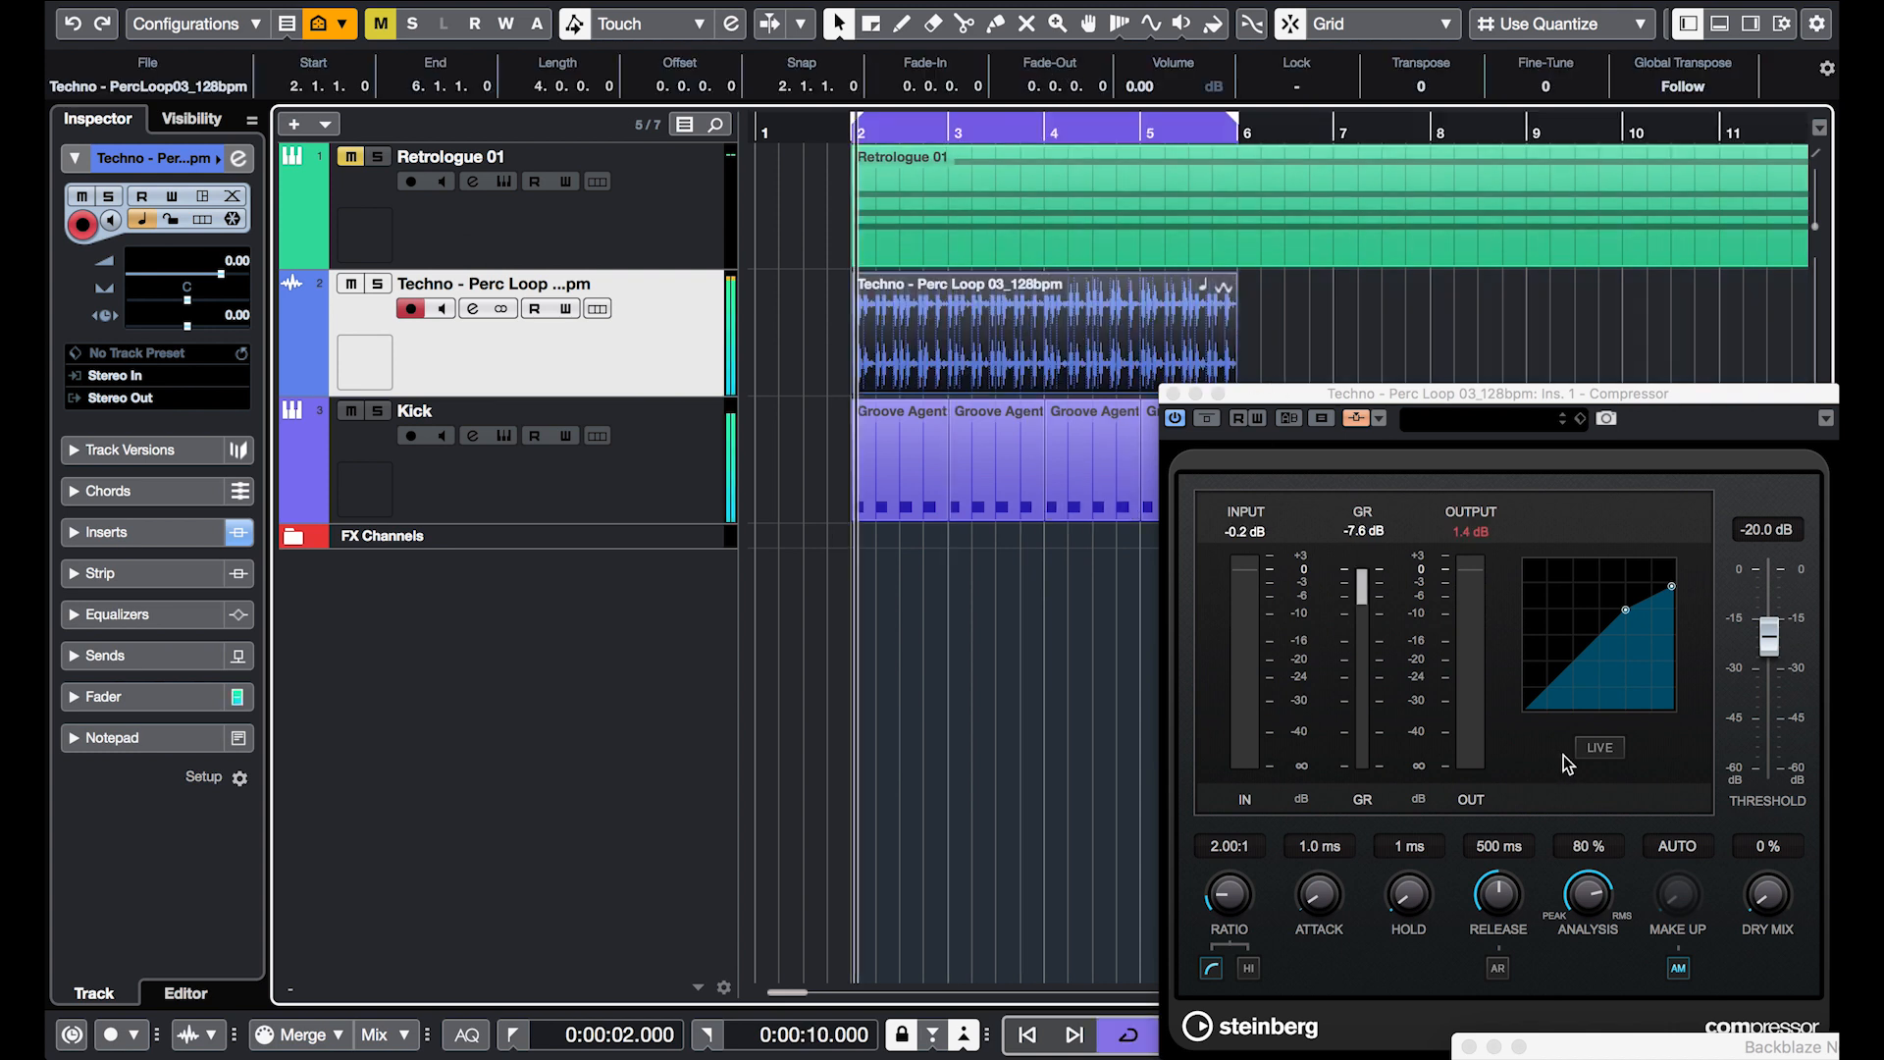
- Set the percussion loop compressor's threshold to -49.9 dB and ratio to 6.51:1, and close the plug-in window
{"action": "left_click_drag", "start_coordinate": [1769, 652], "coordinate": [1769, 754]}
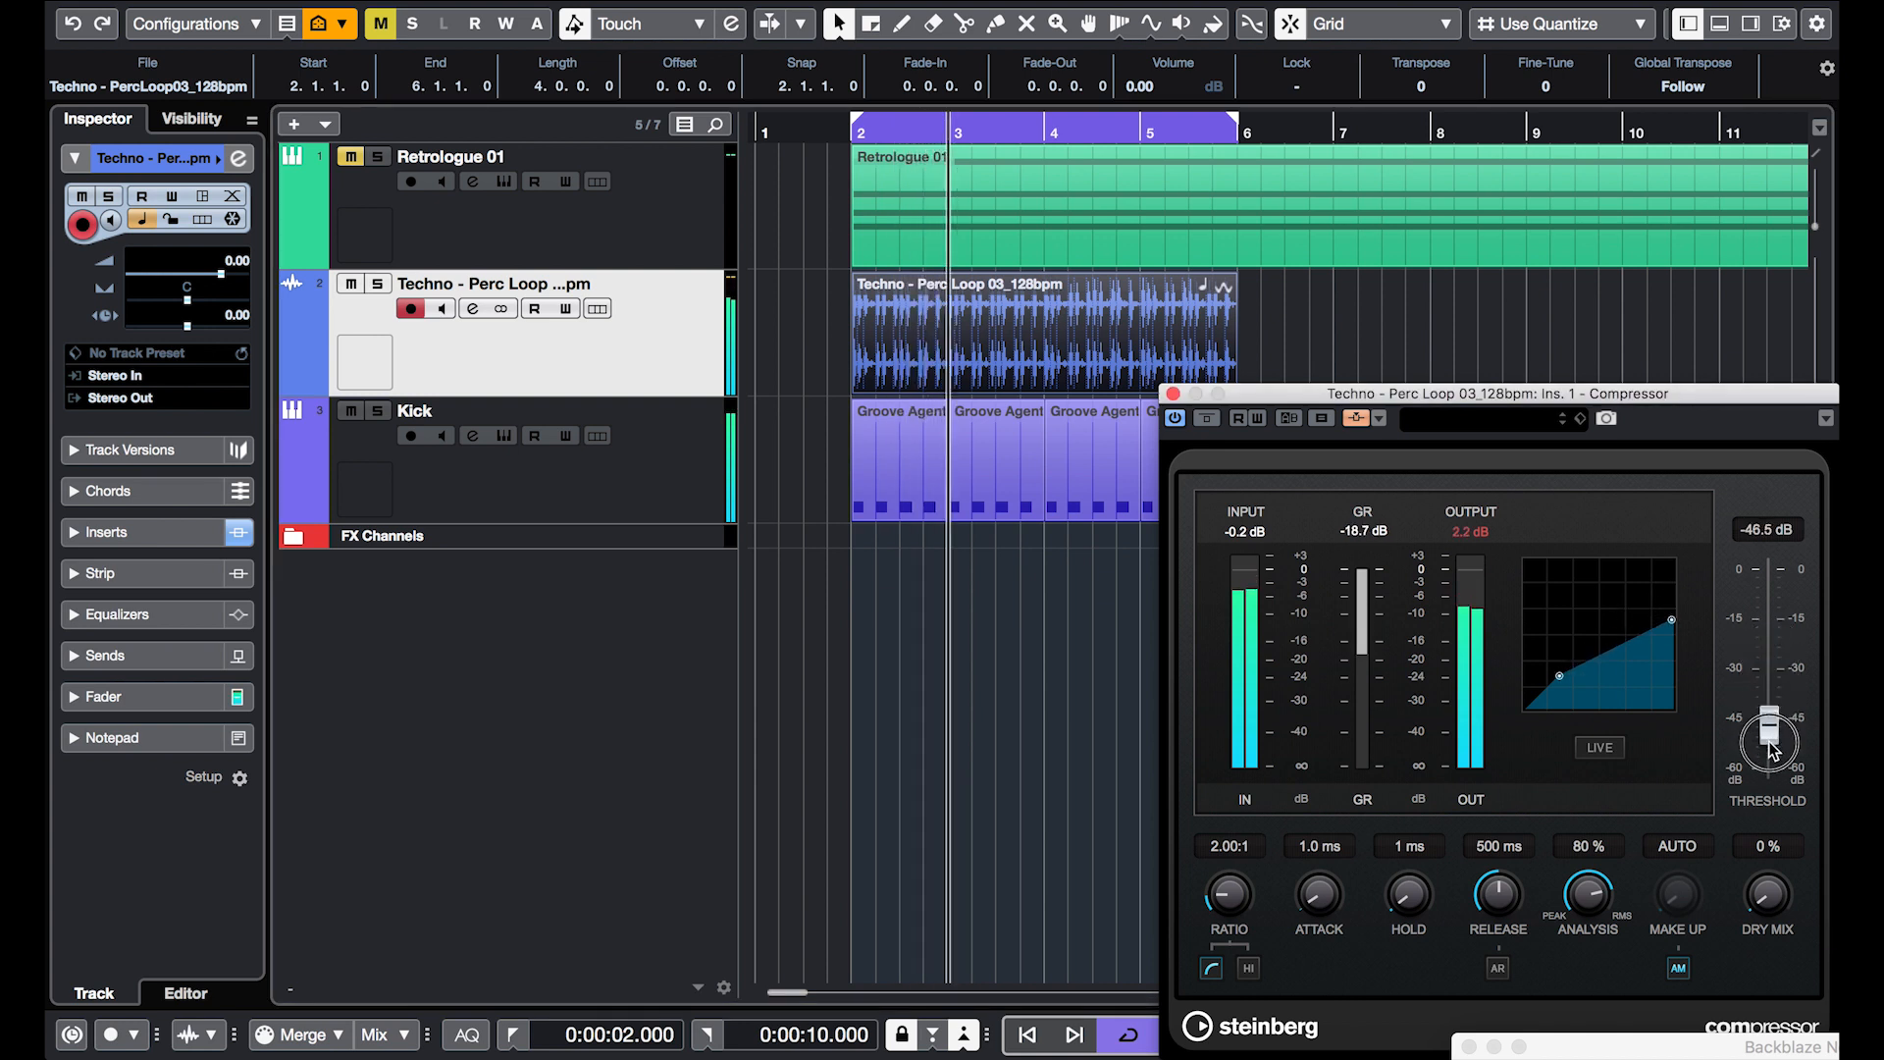
{"action": "left_click_drag", "start_coordinate": [1239, 895], "coordinate": [1218, 720]}
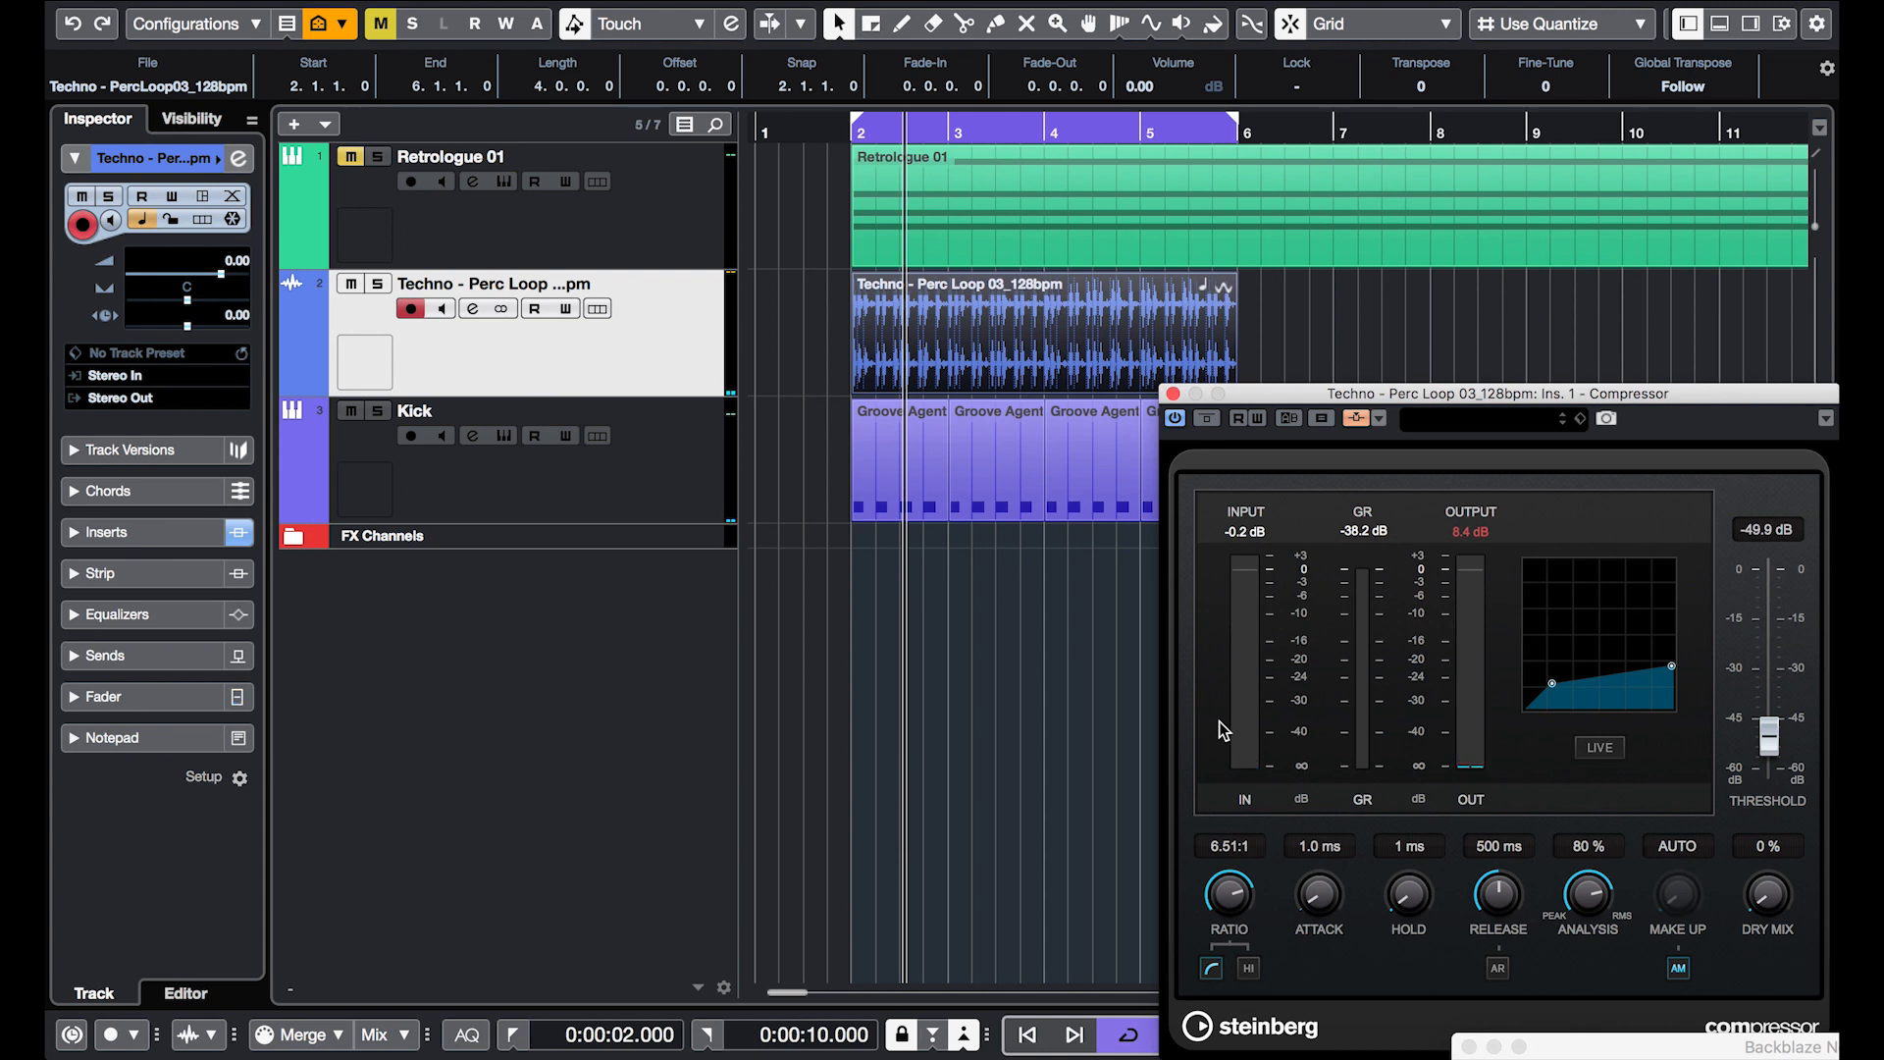
{"action": "left_click", "coordinate": [1173, 394]}
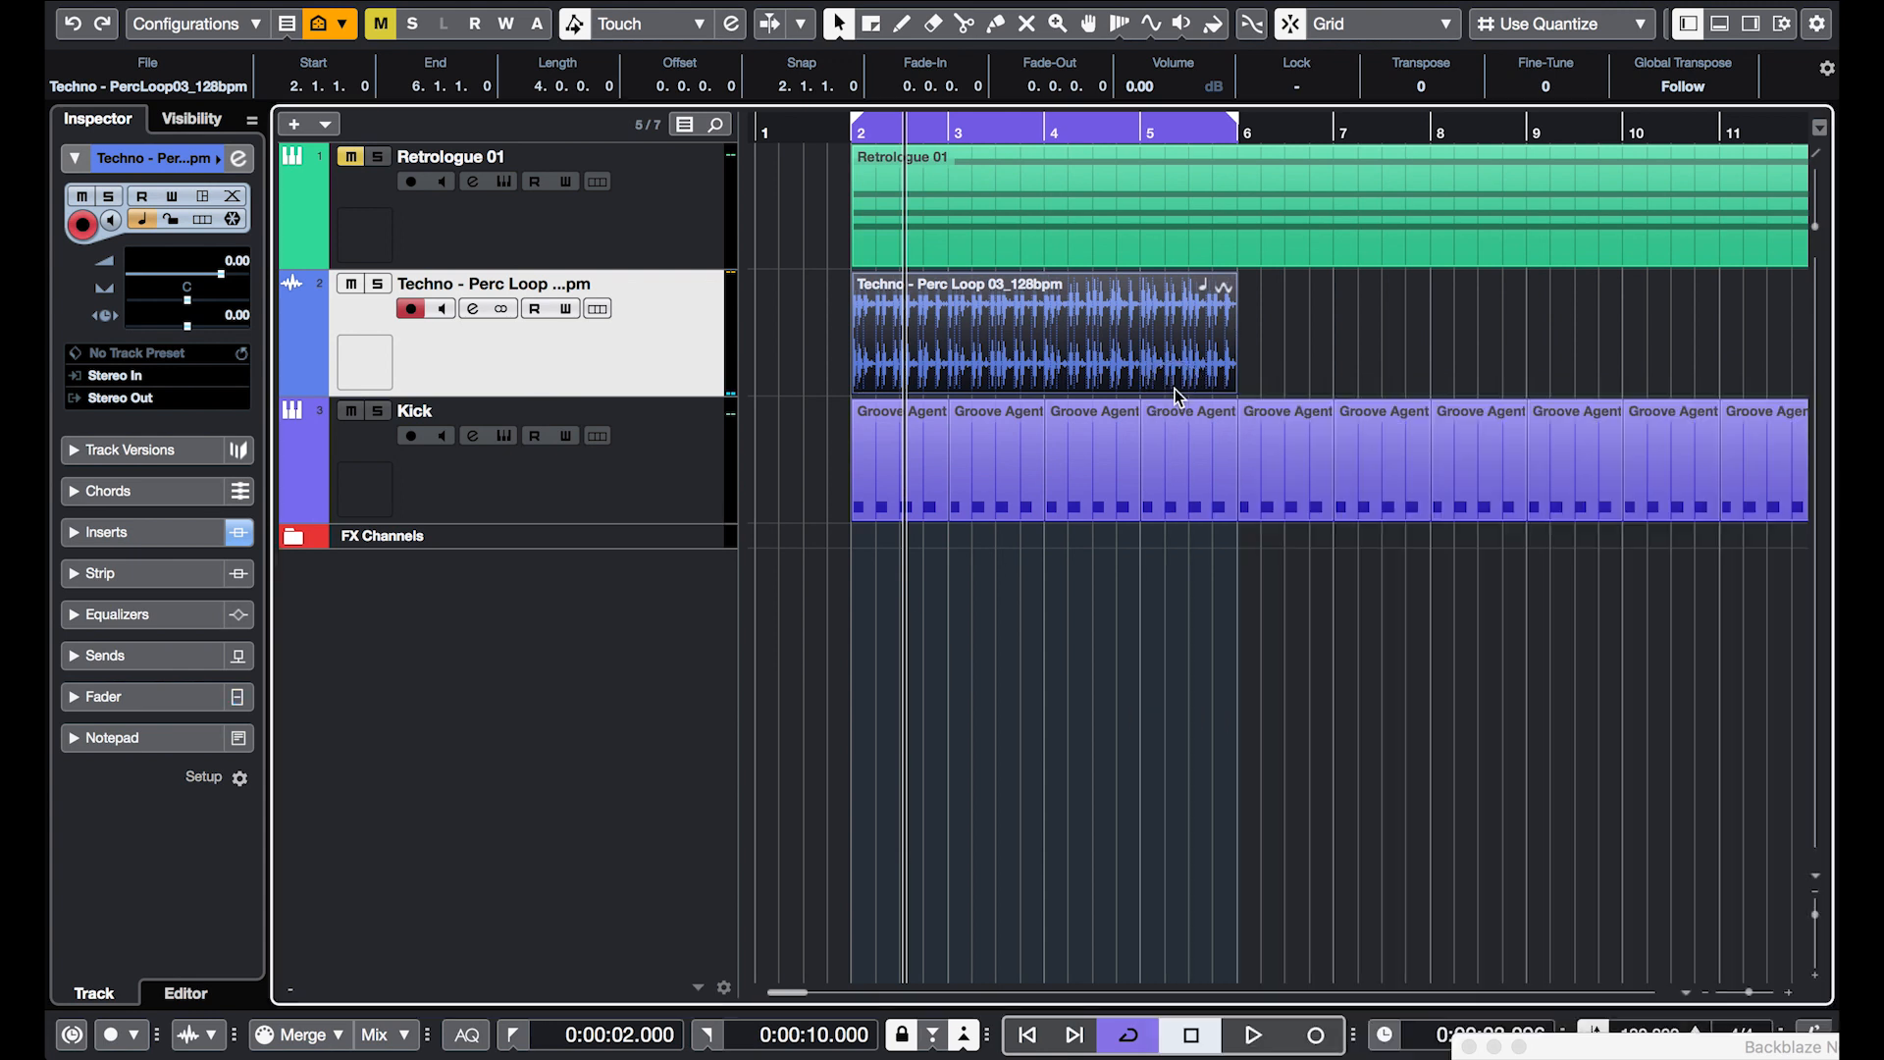
- Bypass all inserts on the percussion loop's channel and unmute the Retrologue 01 track
{"action": "left_click", "coordinate": [1287, 353]}
{"action": "left_click", "coordinate": [473, 308]}
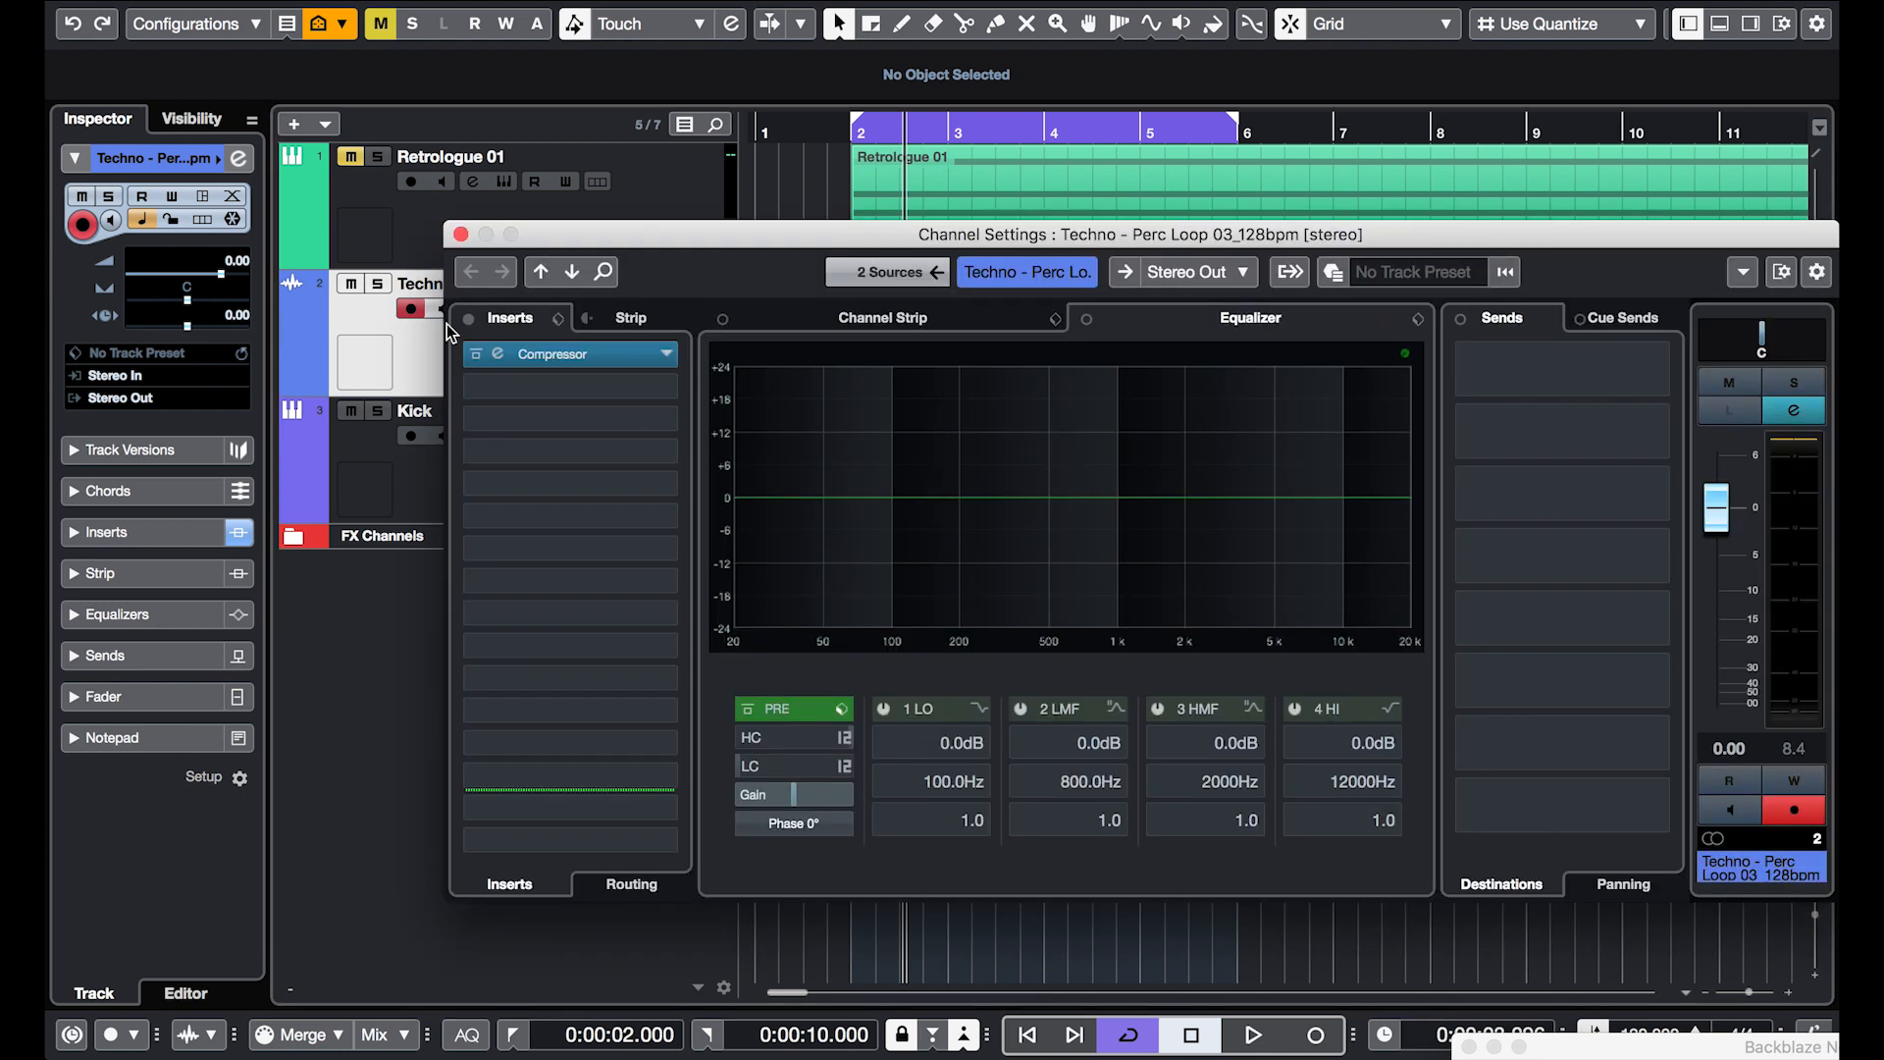
{"action": "left_click", "coordinate": [467, 319]}
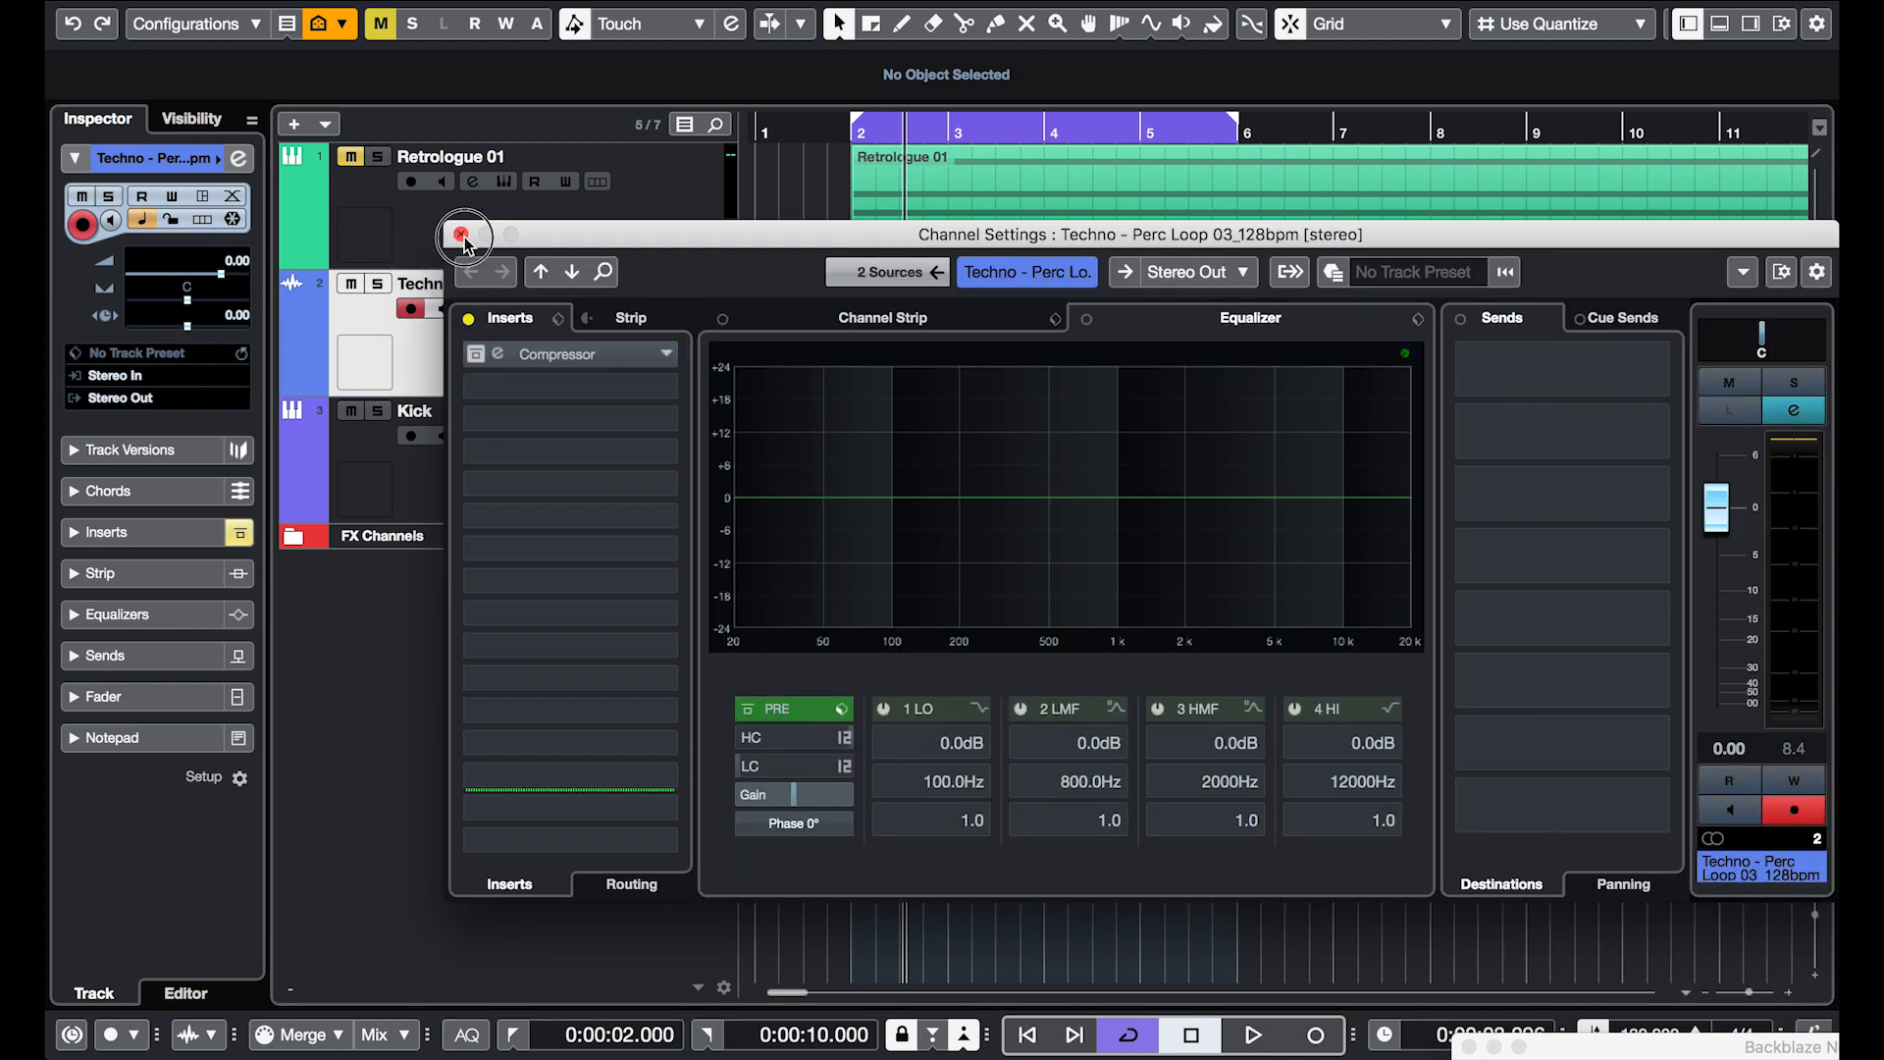
{"action": "left_click", "coordinate": [461, 235]}
{"action": "left_click", "coordinate": [636, 237]}
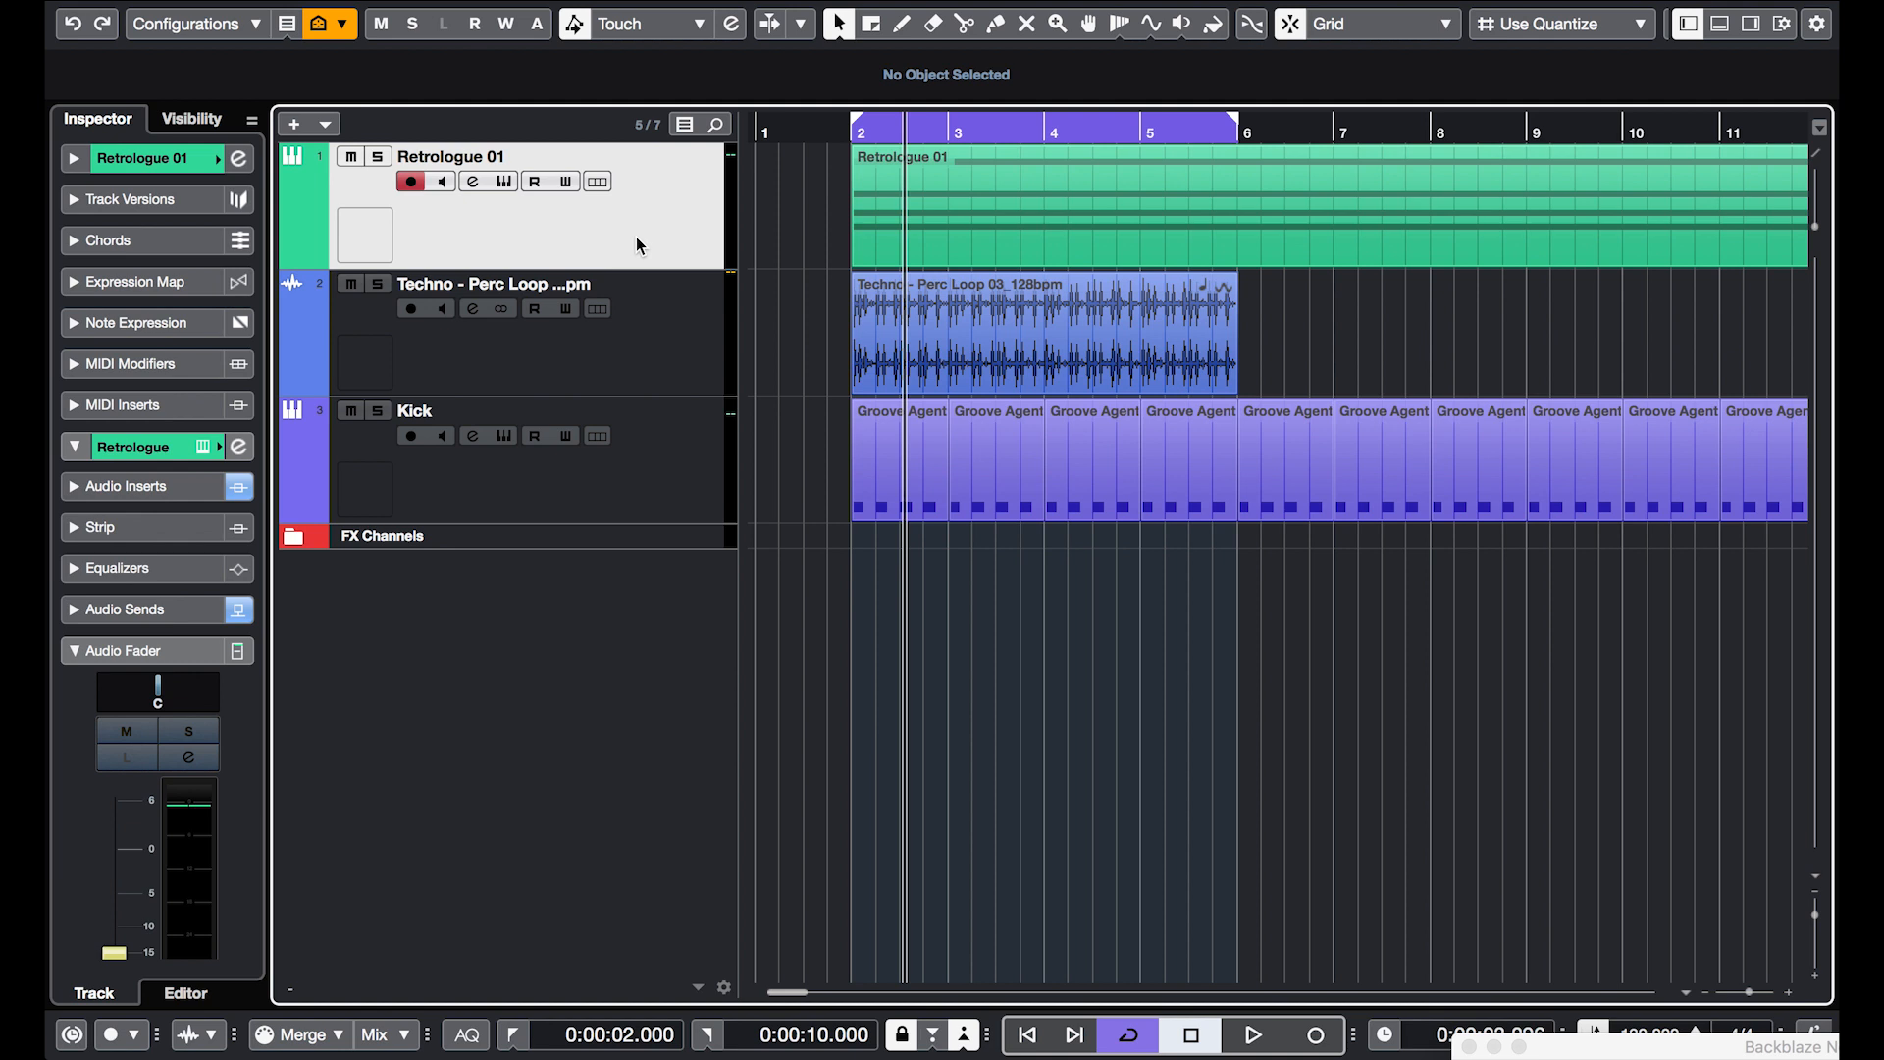
- Open the compressor on Retrologue 01 and delete Kick from its side-chain inputs
{"action": "left_click", "coordinate": [620, 328]}
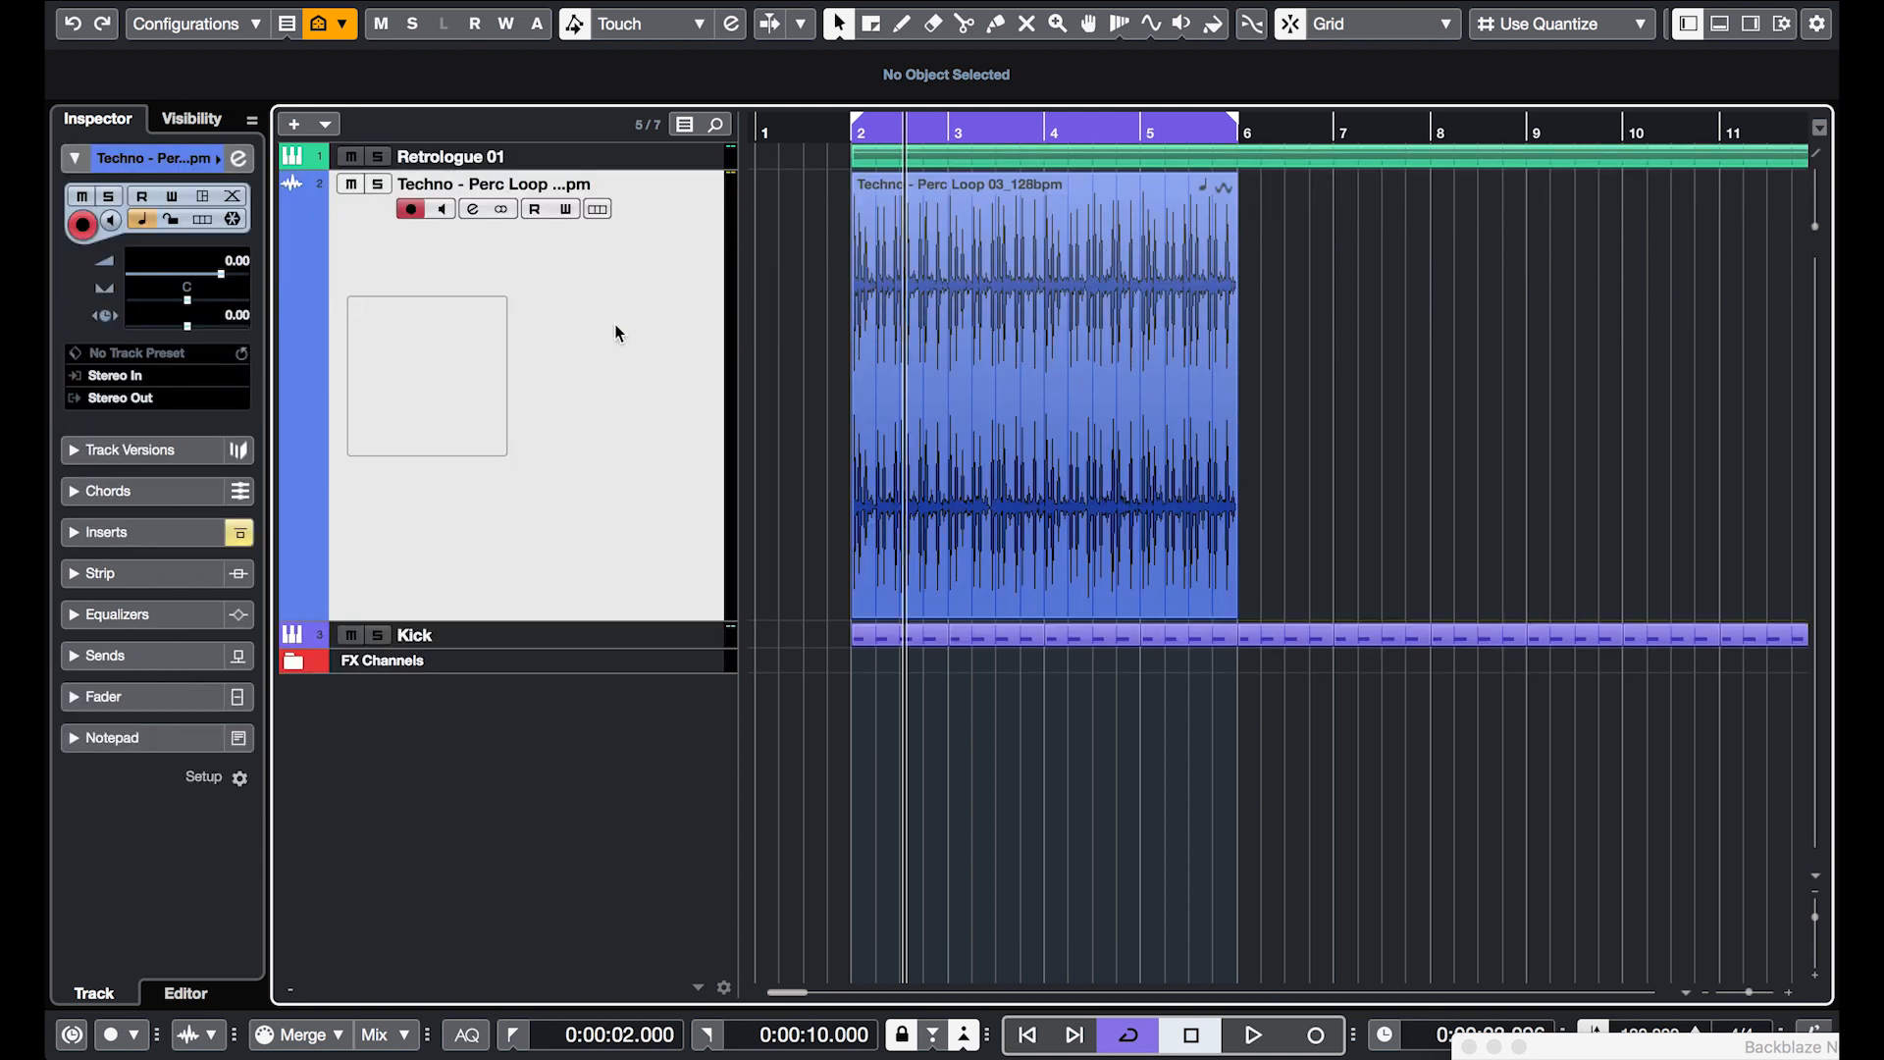
{"action": "key", "text": "super+e"}
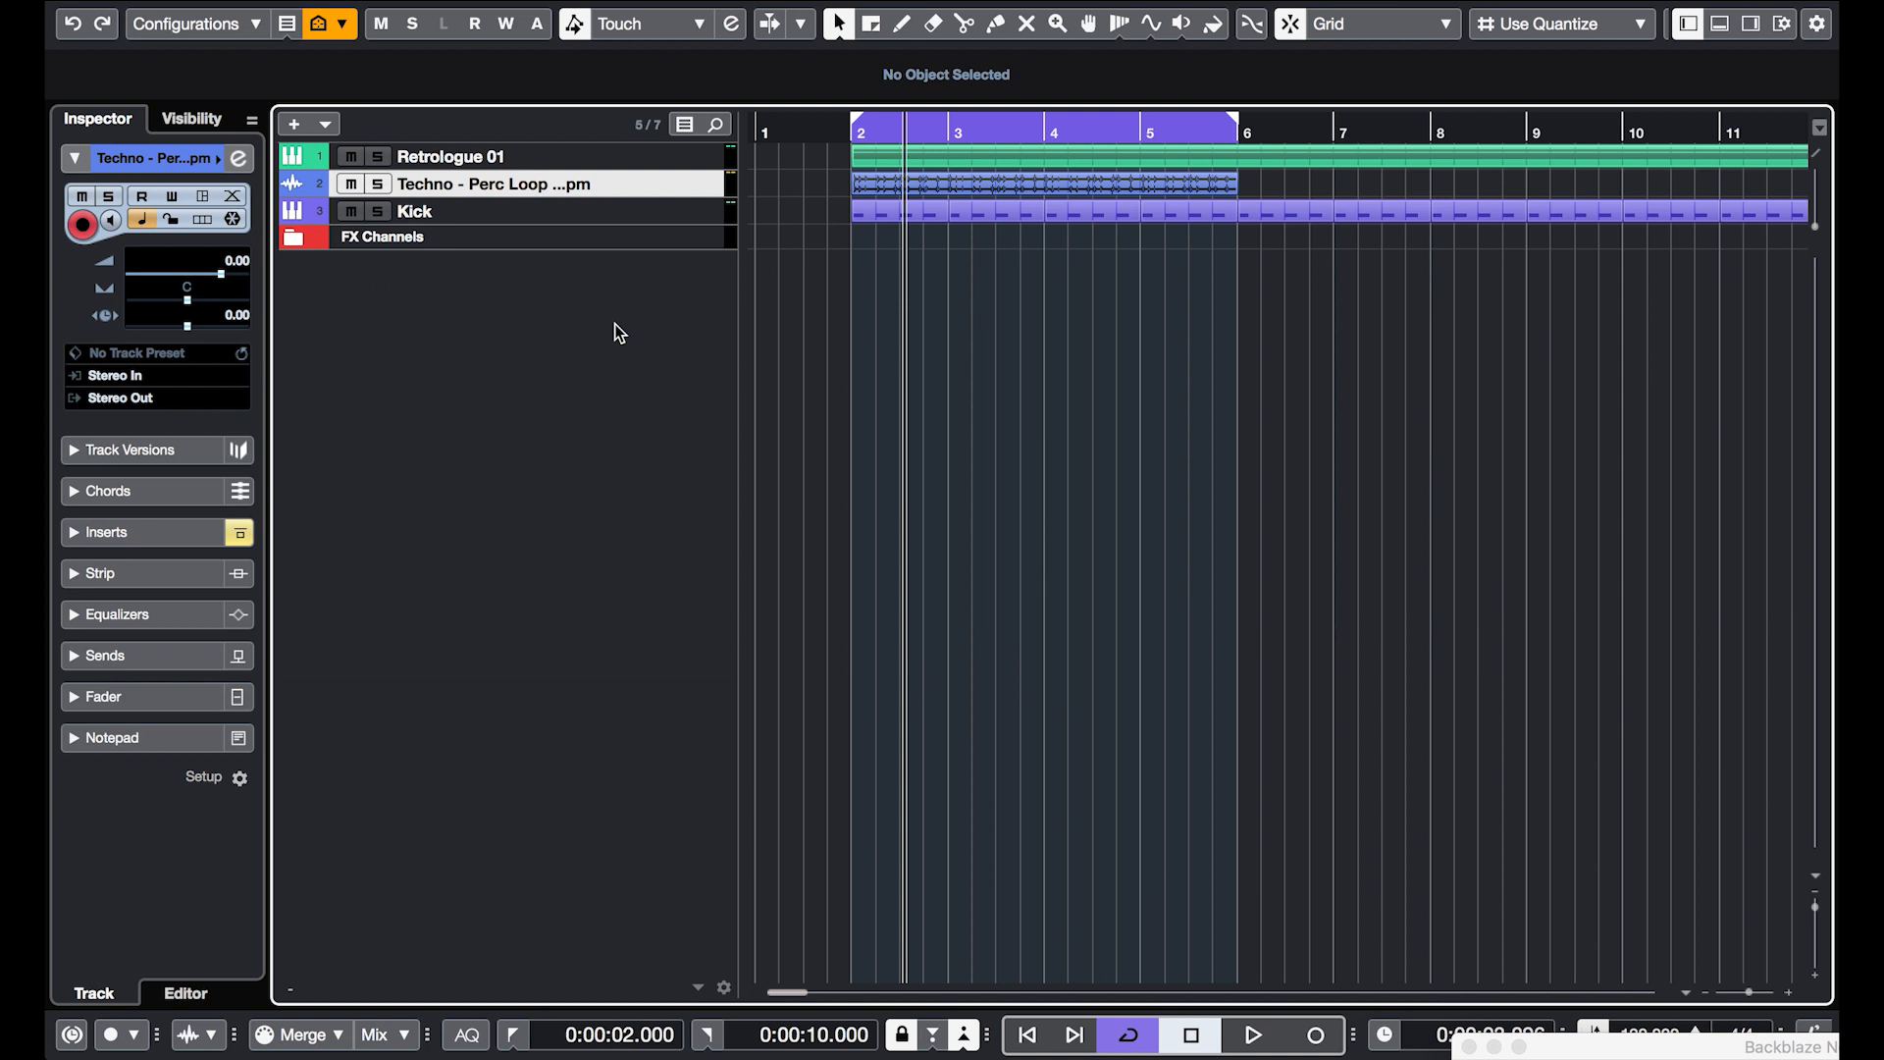
{"action": "key", "text": "alt+Down"}
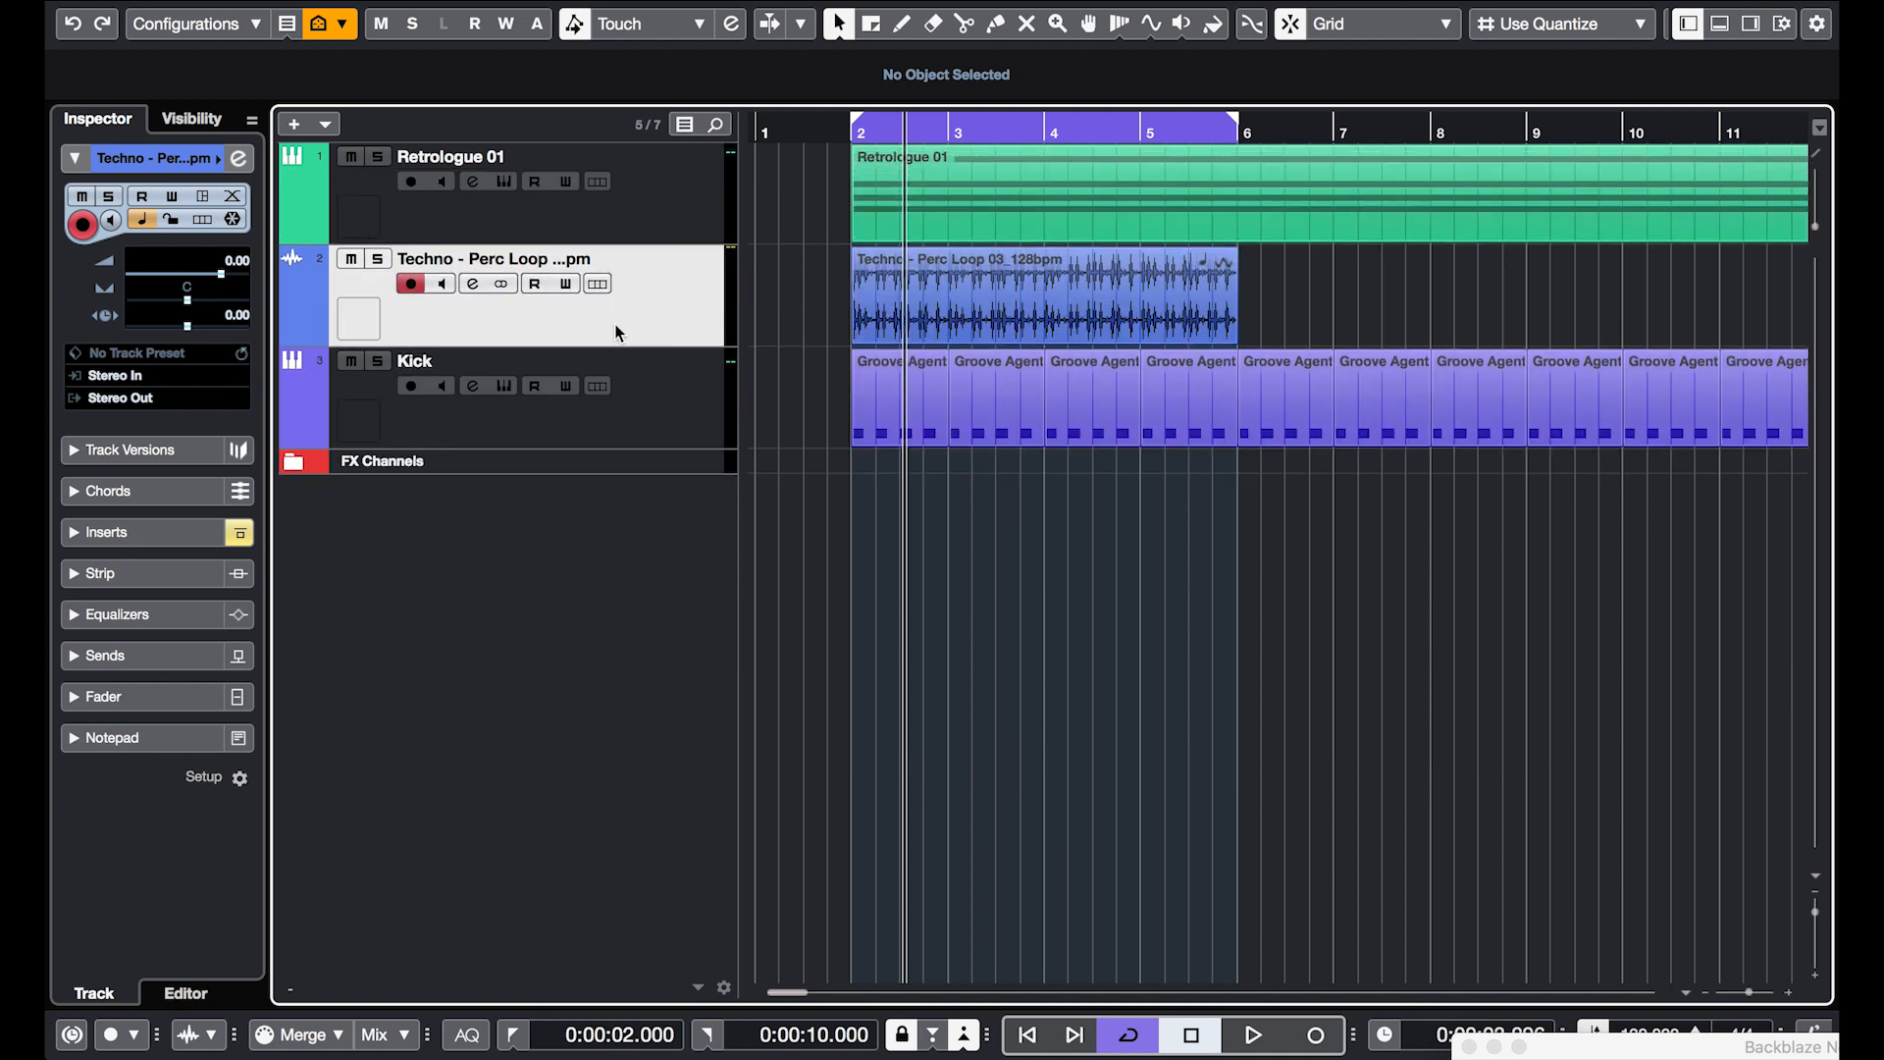
{"action": "left_click", "coordinate": [681, 191]}
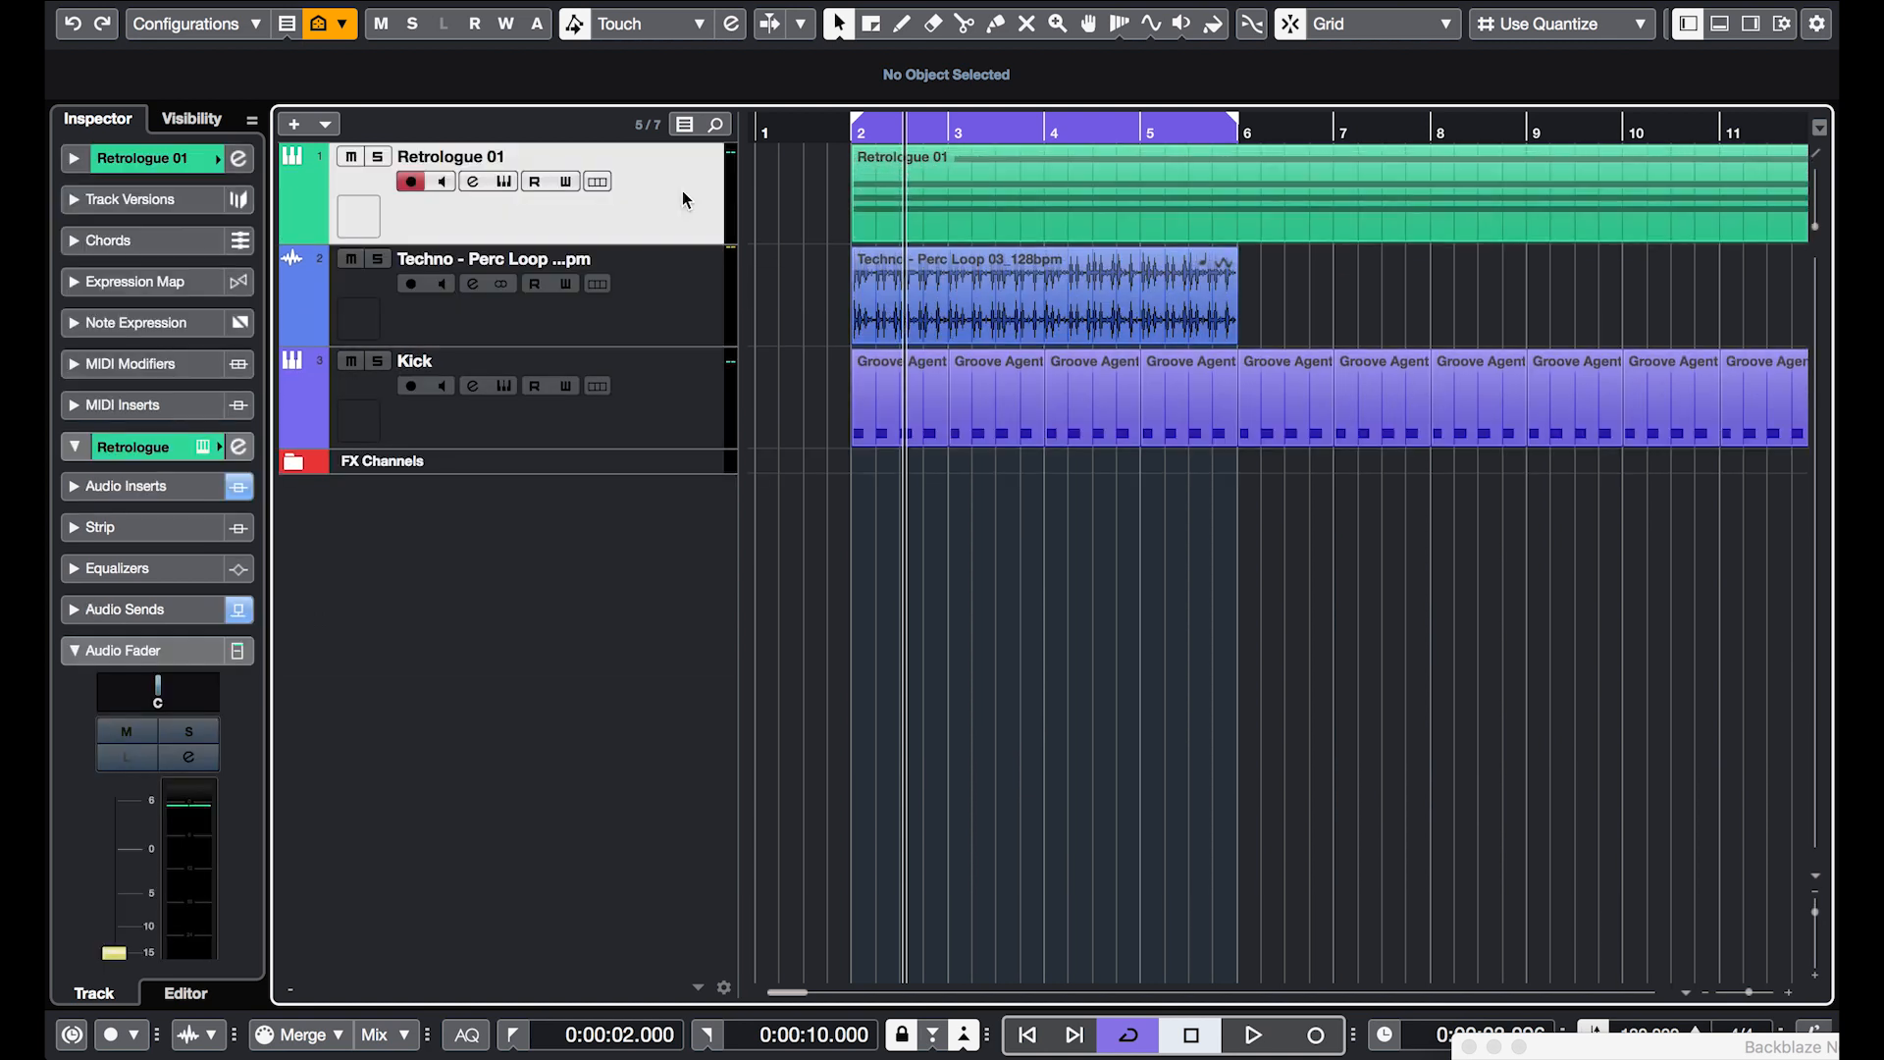
{"action": "key", "text": "e"}
{"action": "left_click", "coordinate": [575, 350]}
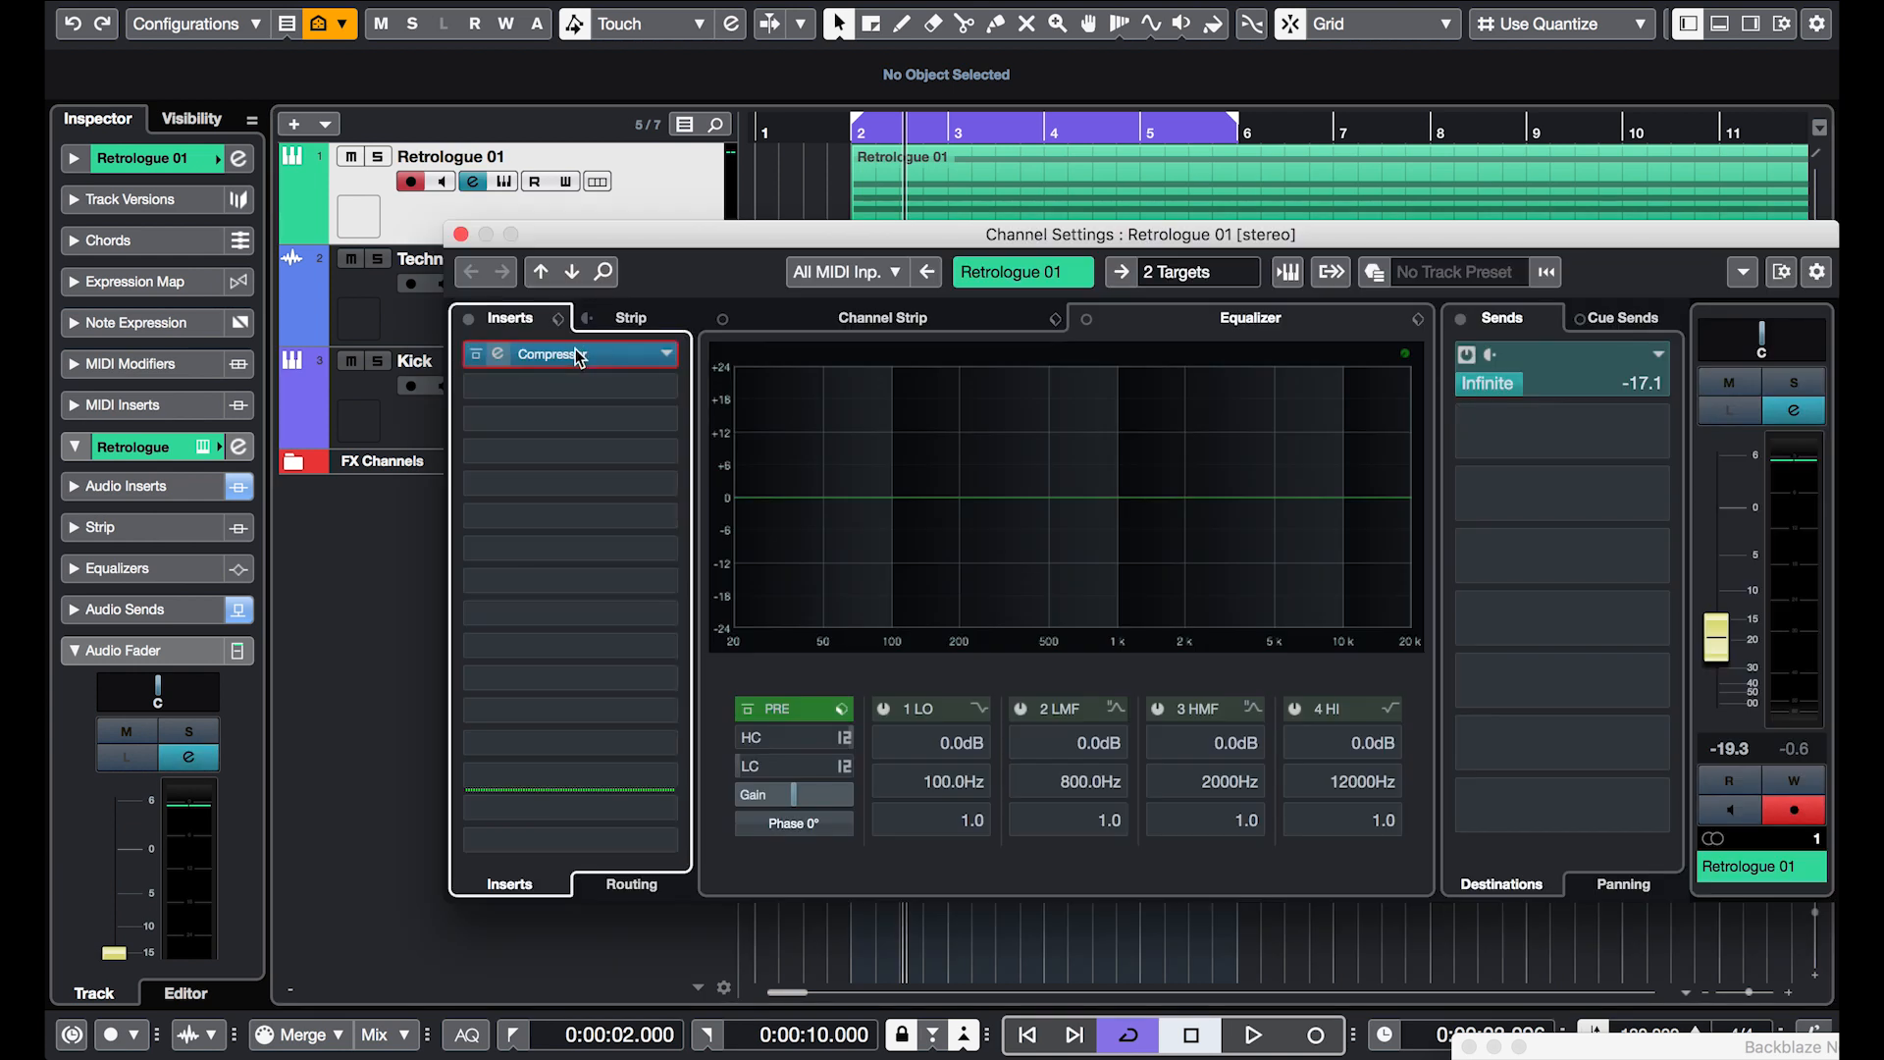
{"action": "left_click", "coordinate": [1113, 325]}
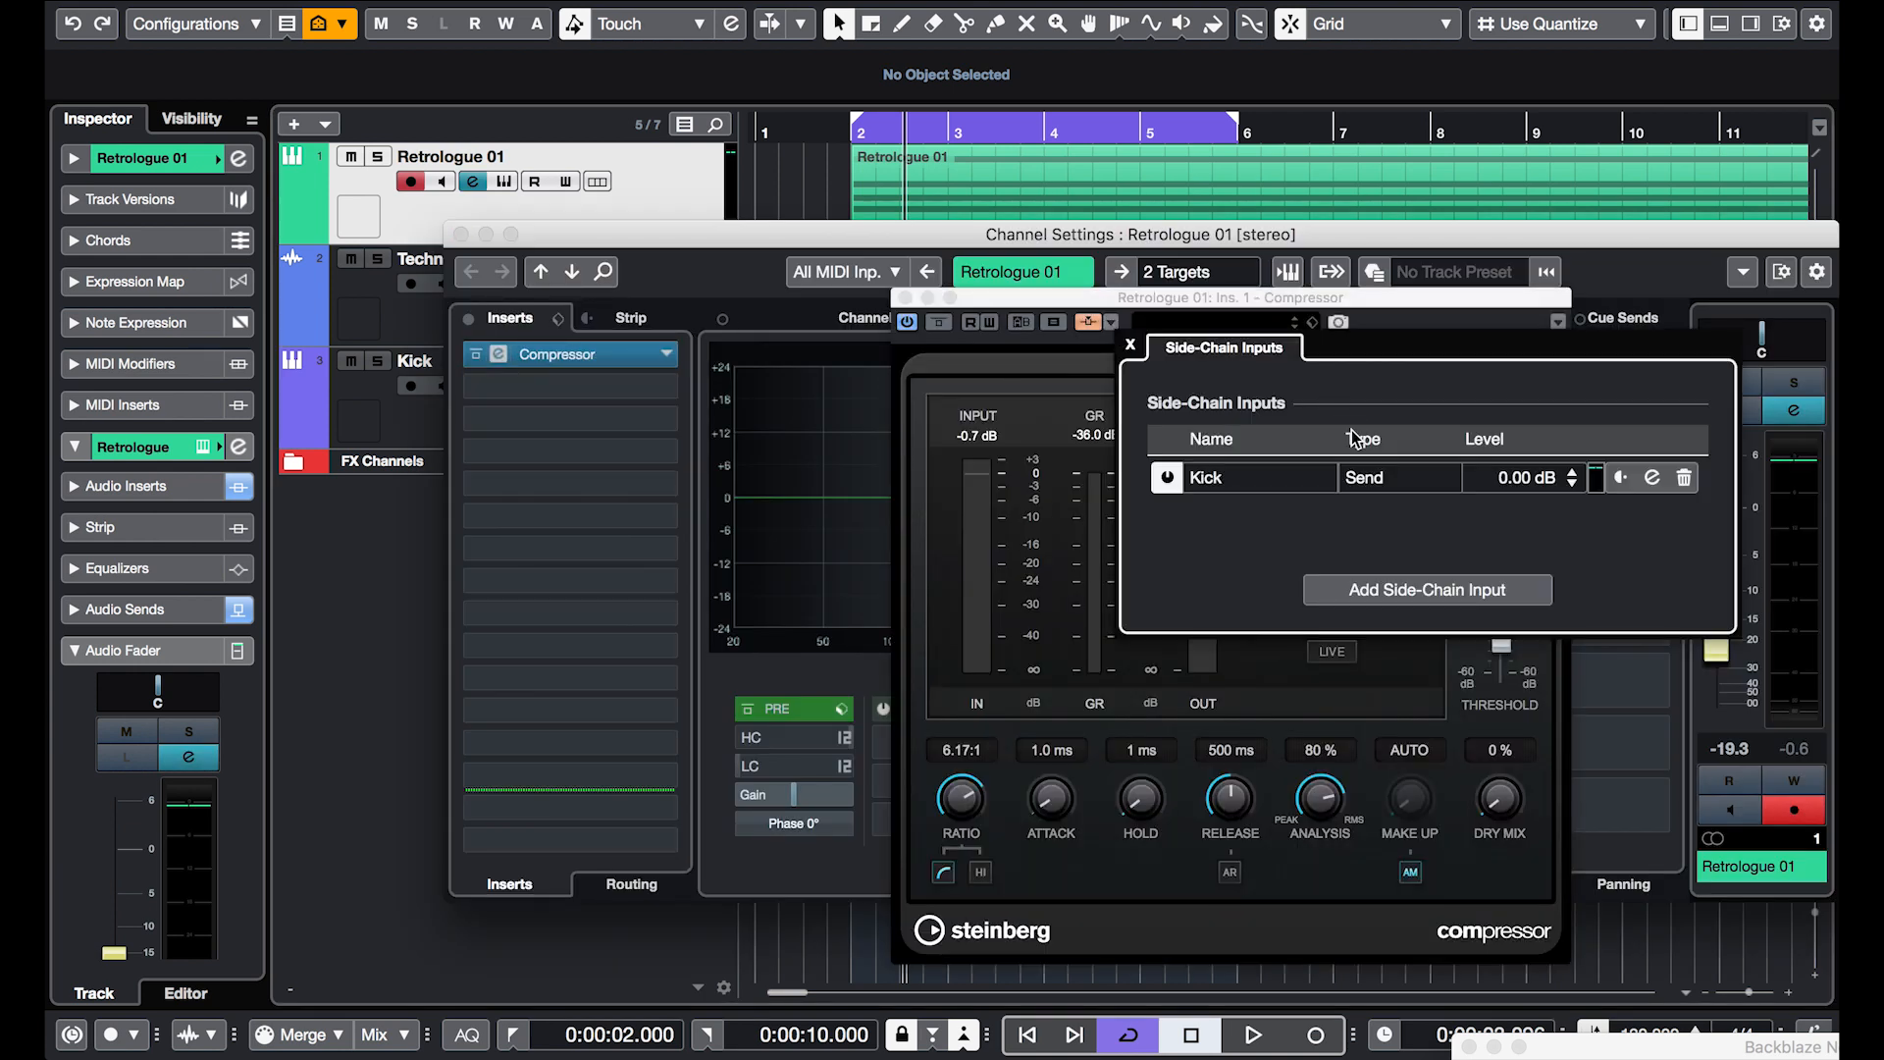
{"action": "left_click", "coordinate": [1166, 478]}
{"action": "left_click", "coordinate": [1684, 478]}
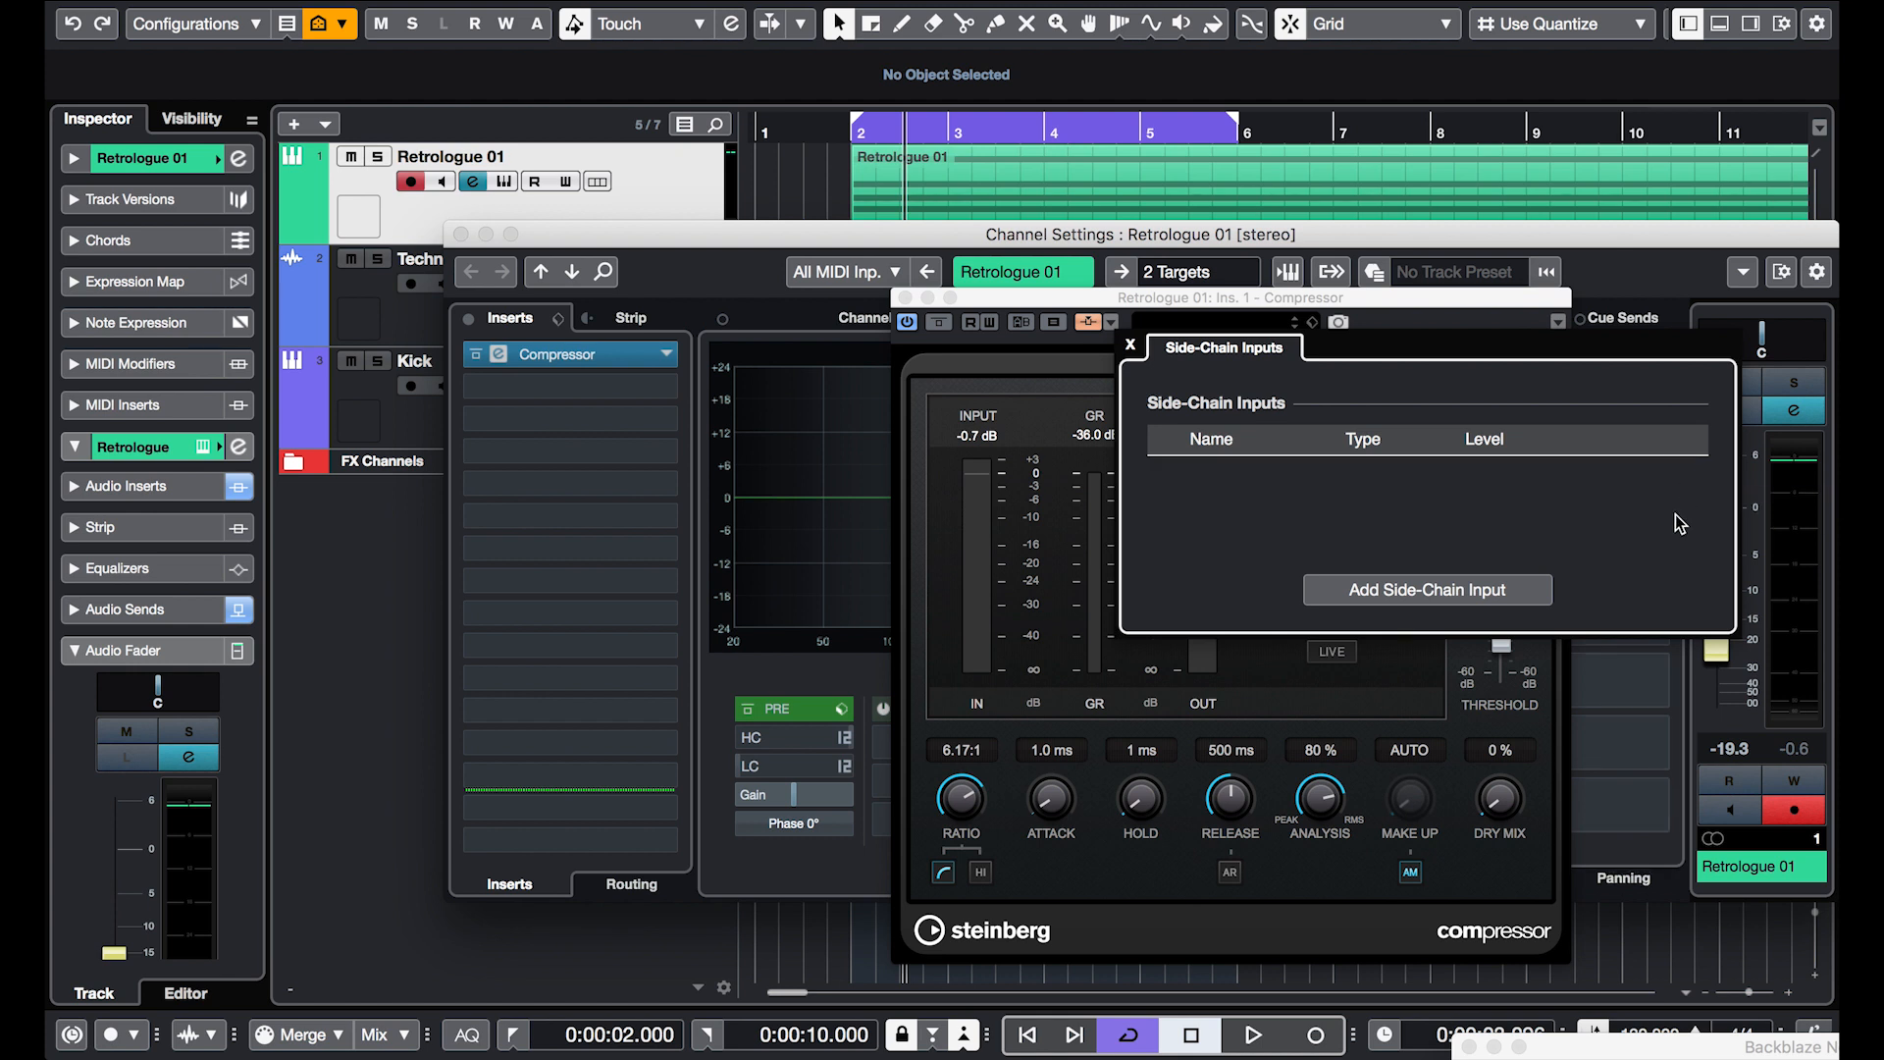
- Add Techno - Perc Loop 03_128bpm as the side-chain input of Retrologue 01's compressor and close the side-chain settings
{"action": "left_click", "coordinate": [1458, 589]}
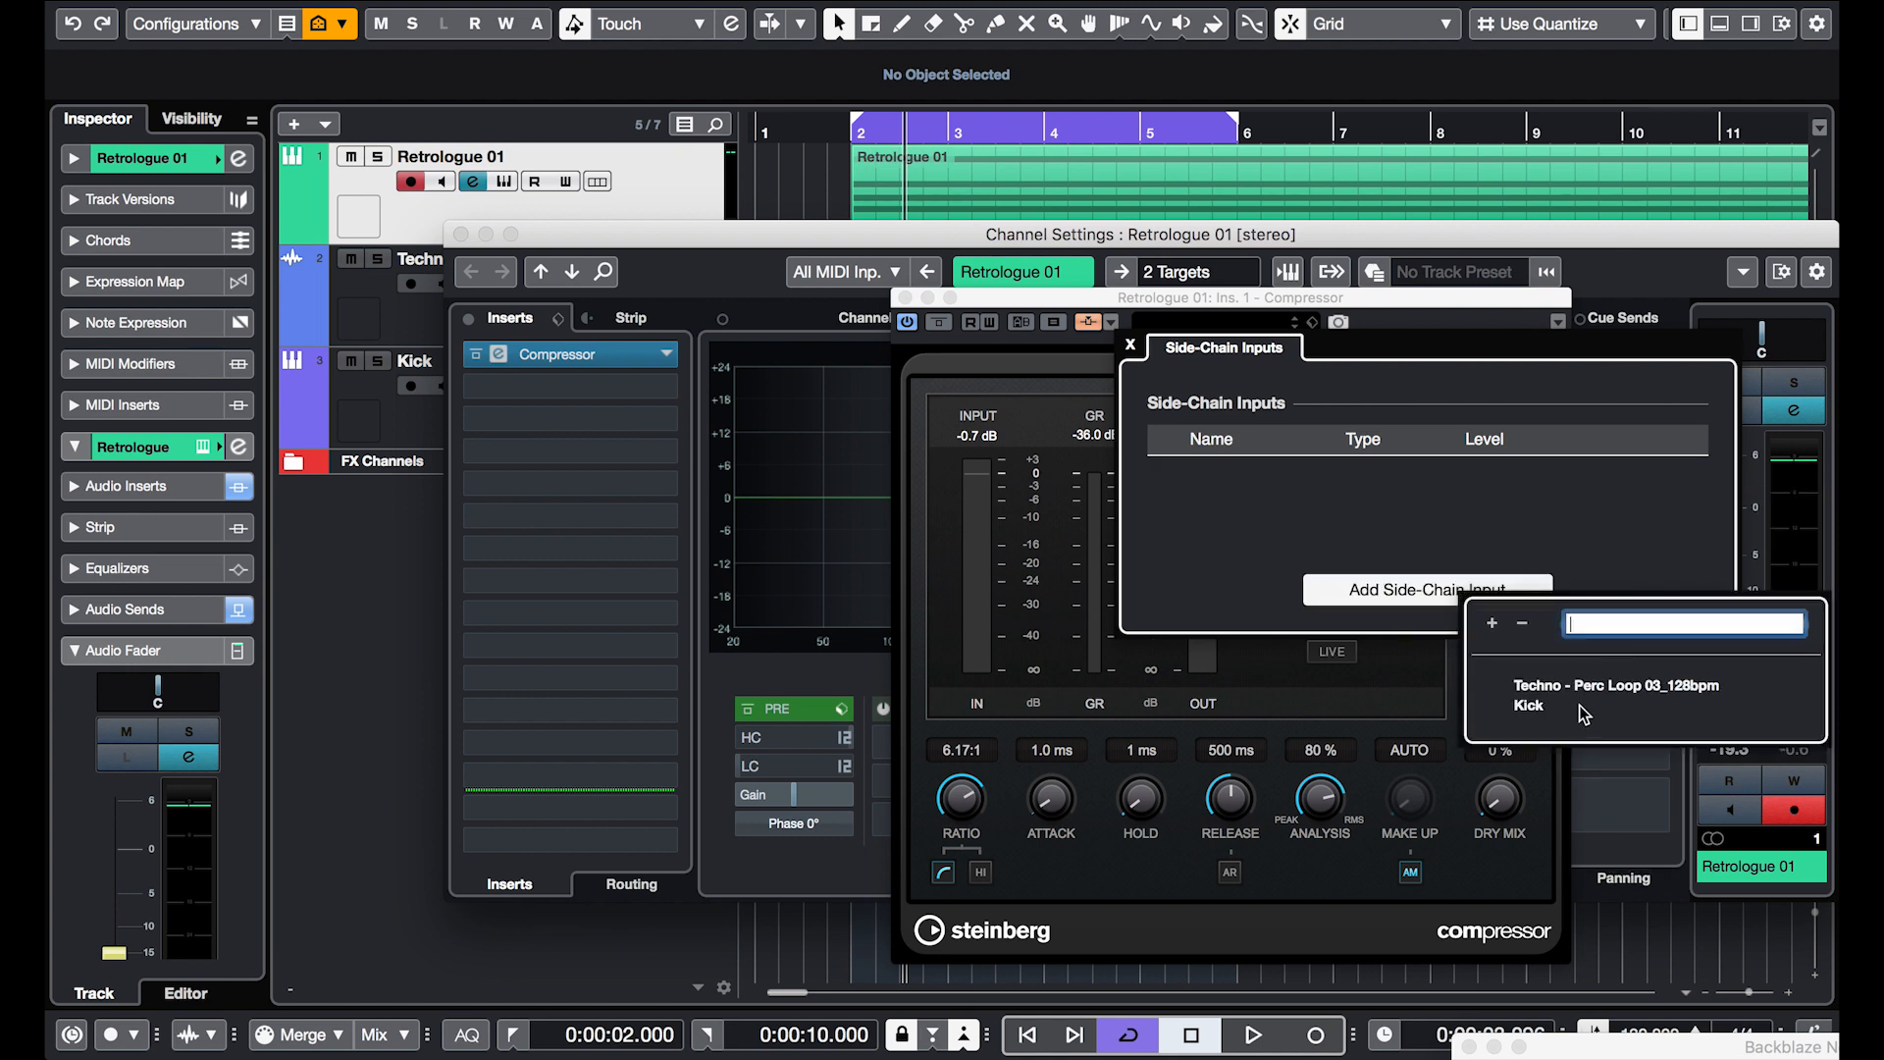
{"action": "left_click", "coordinate": [1574, 687]}
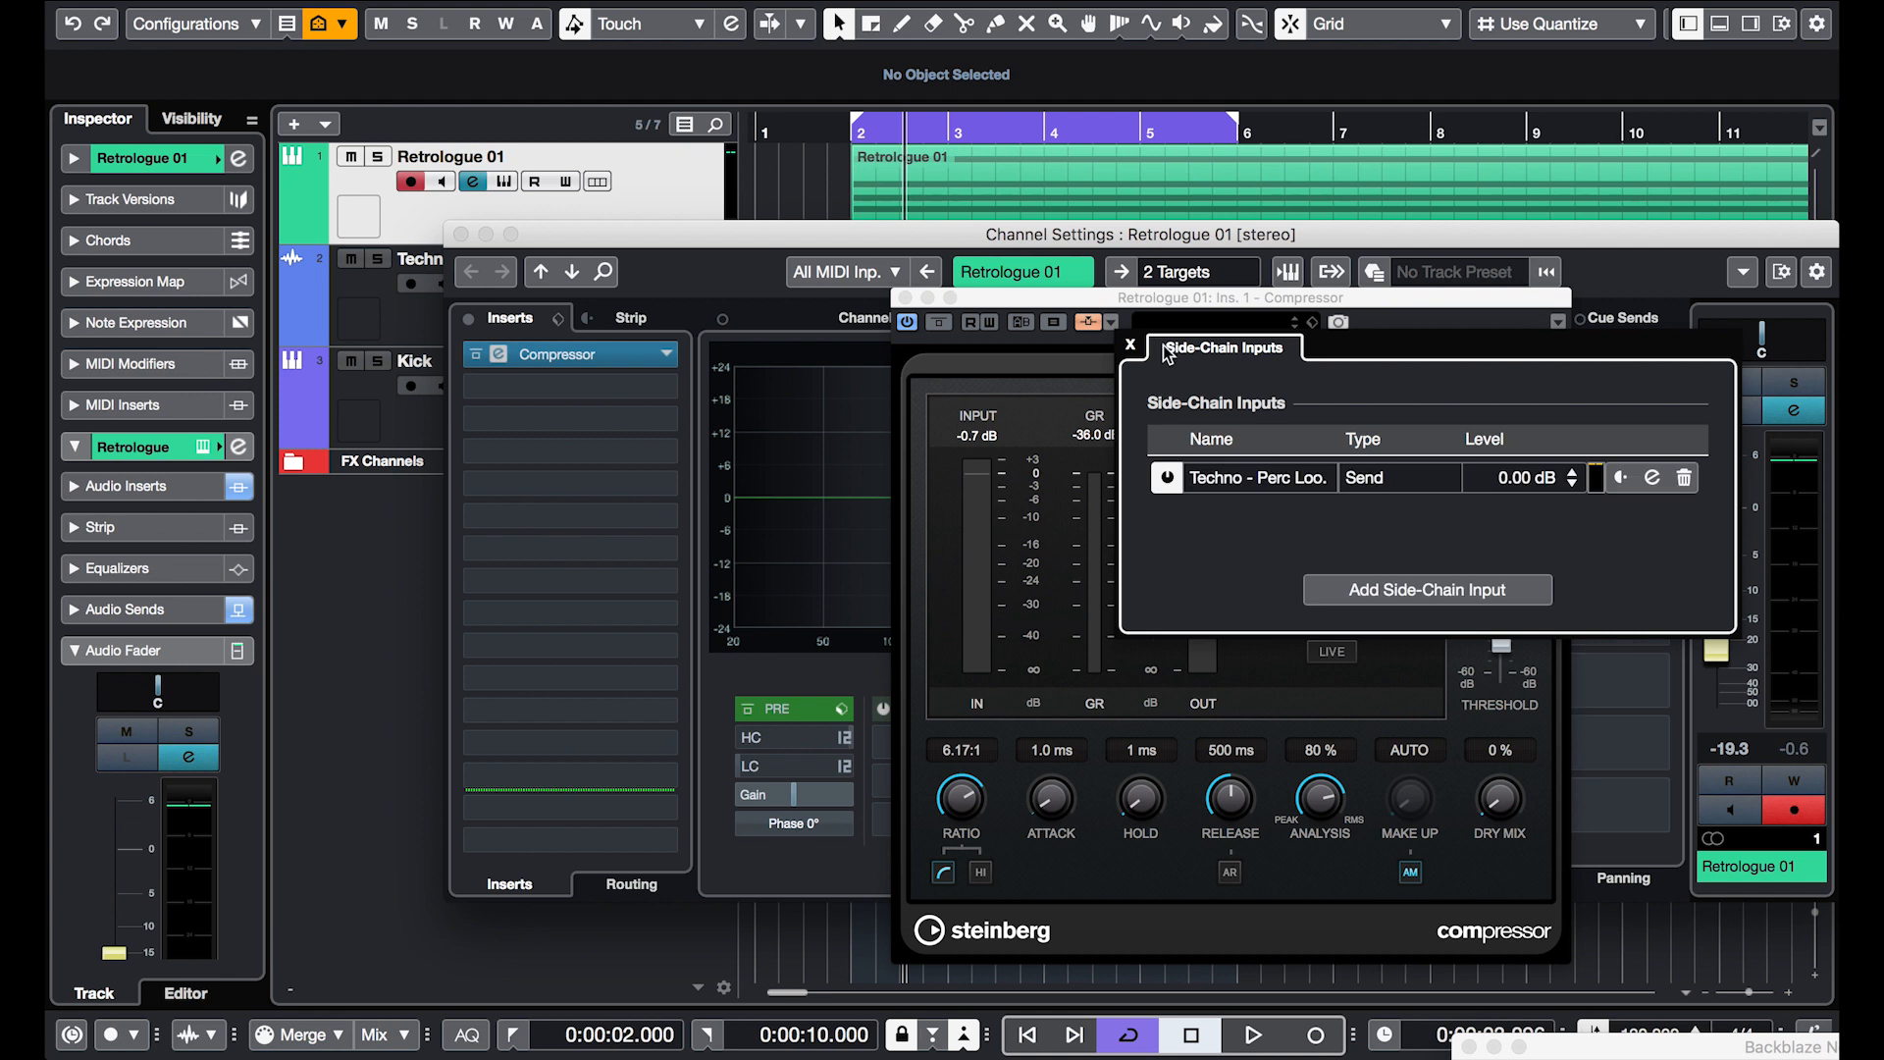
{"action": "left_click", "coordinate": [1129, 346]}
- Audition the synth ducking to the percussion loop while closing the compressor and channel settings windows
{"action": "key", "text": "space"}
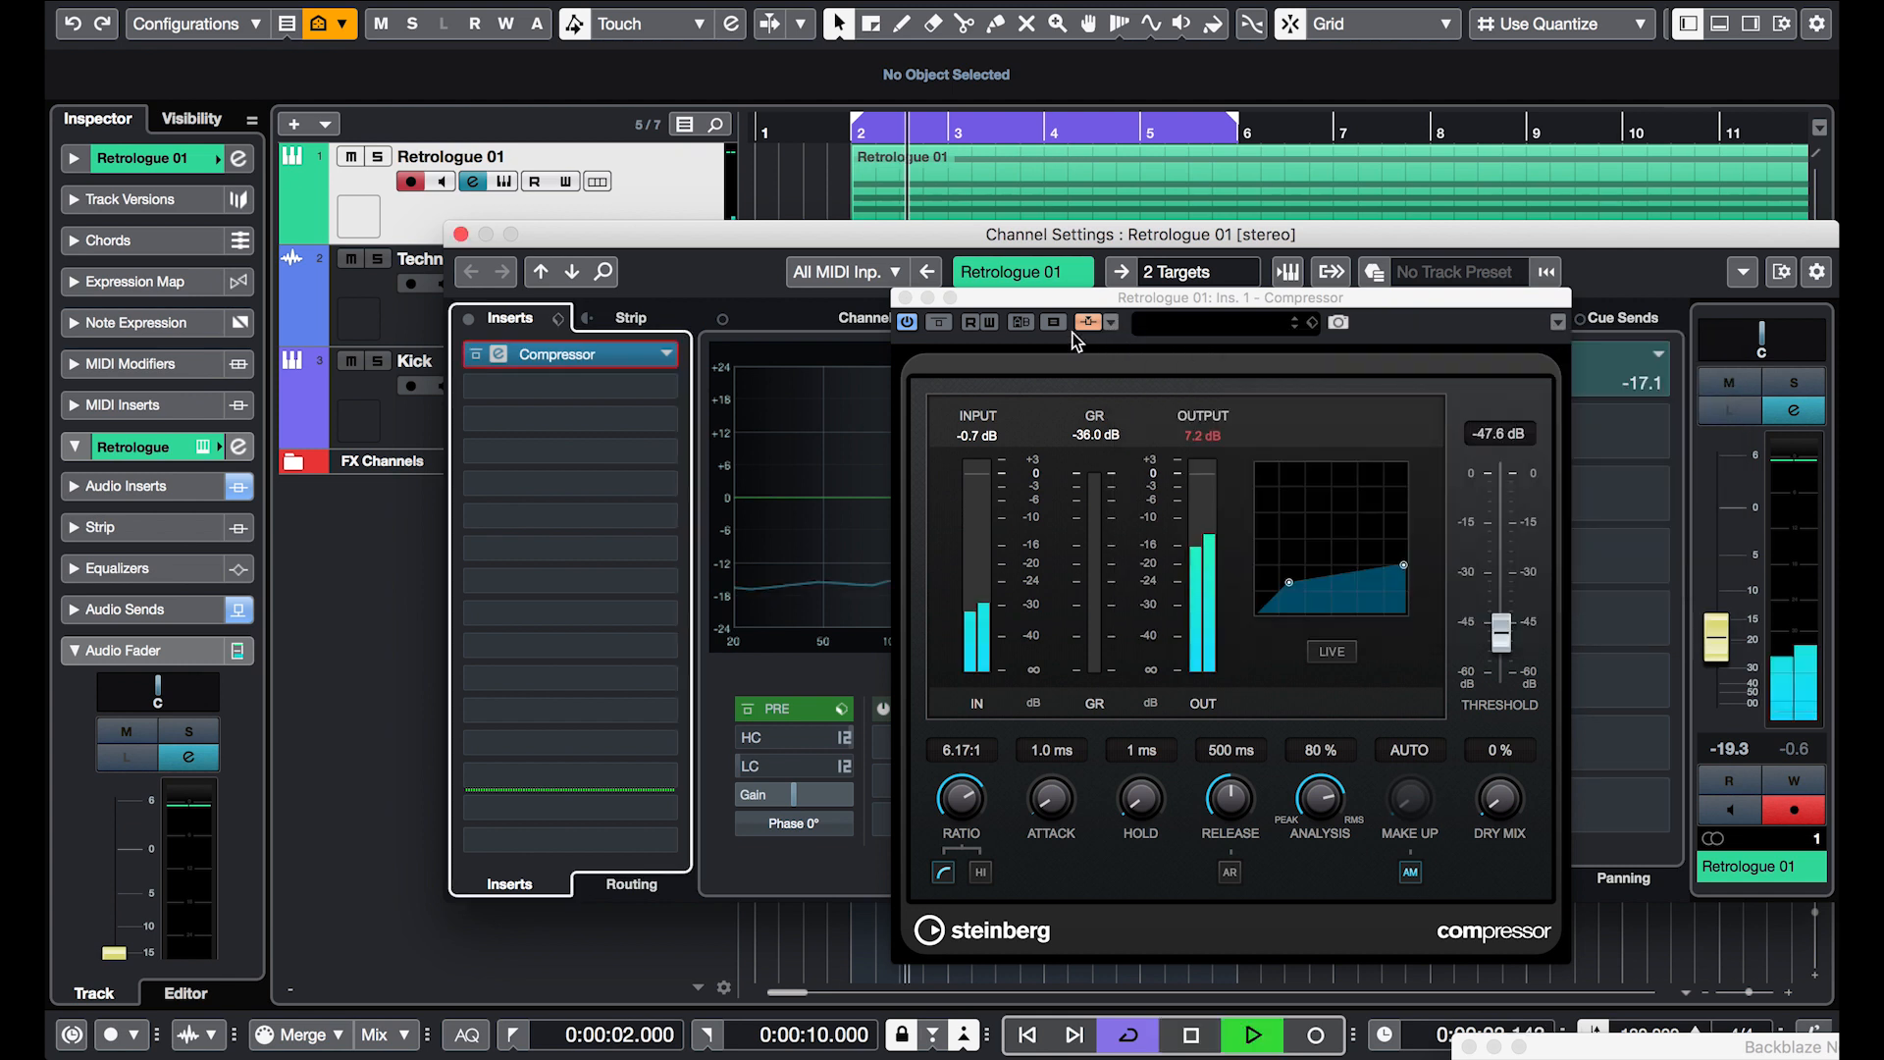
{"action": "left_click", "coordinate": [904, 296]}
{"action": "key", "text": "super+w"}
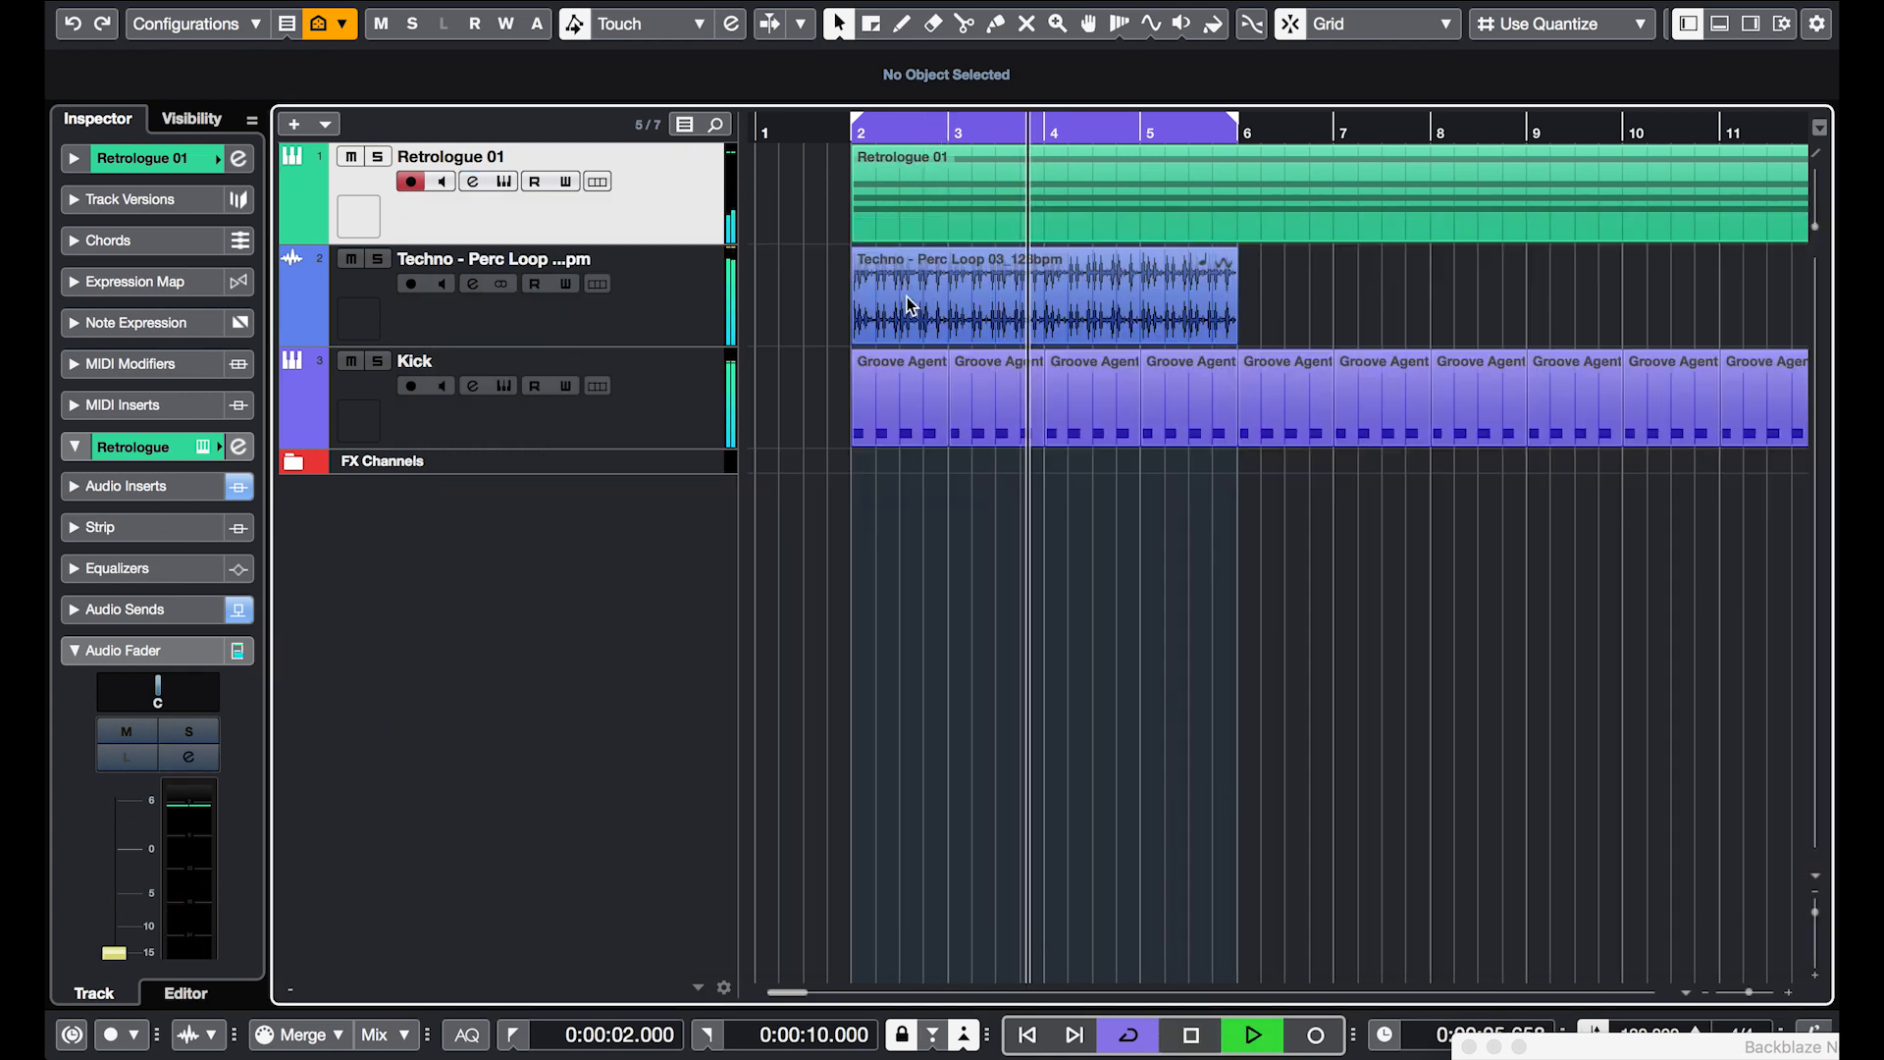
{"action": "key", "text": "space"}
- Mute the Kick track and play the synth with the percussion loop from the start of bar 2
{"action": "left_click", "coordinate": [663, 293]}
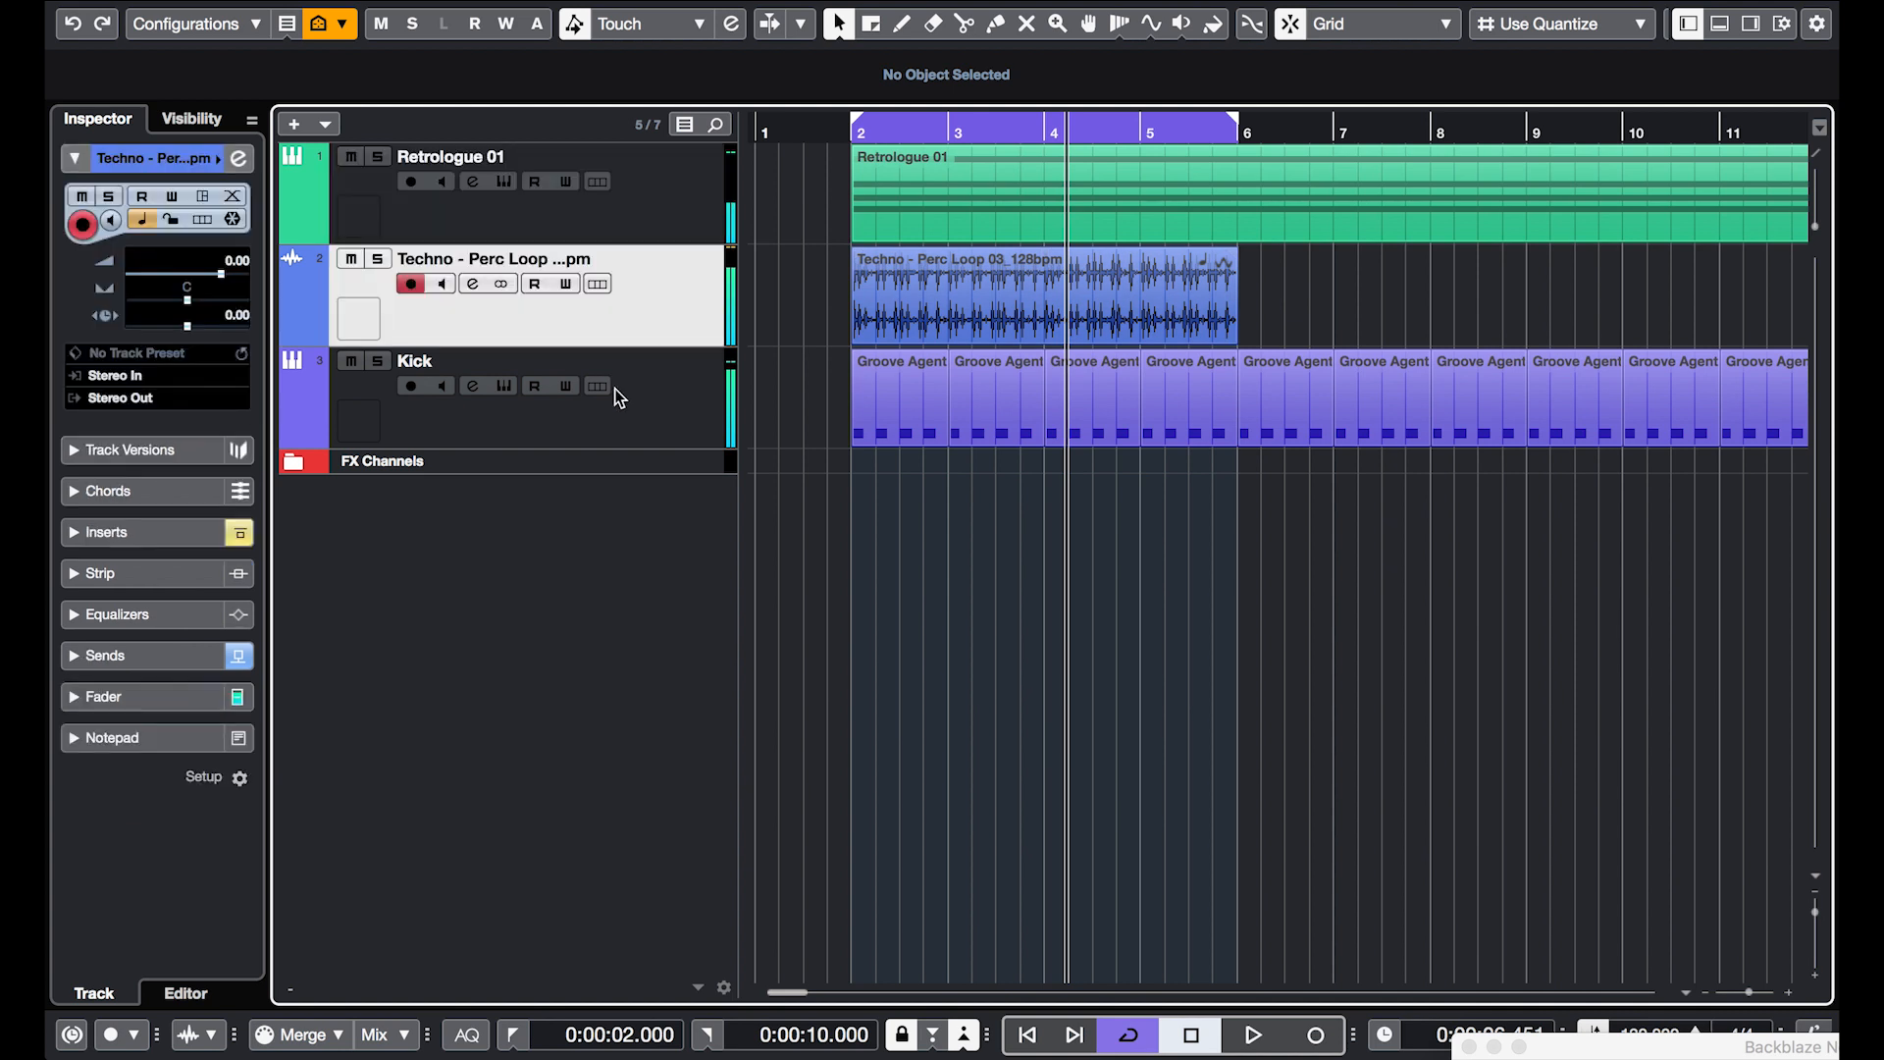
{"action": "key", "text": "e"}
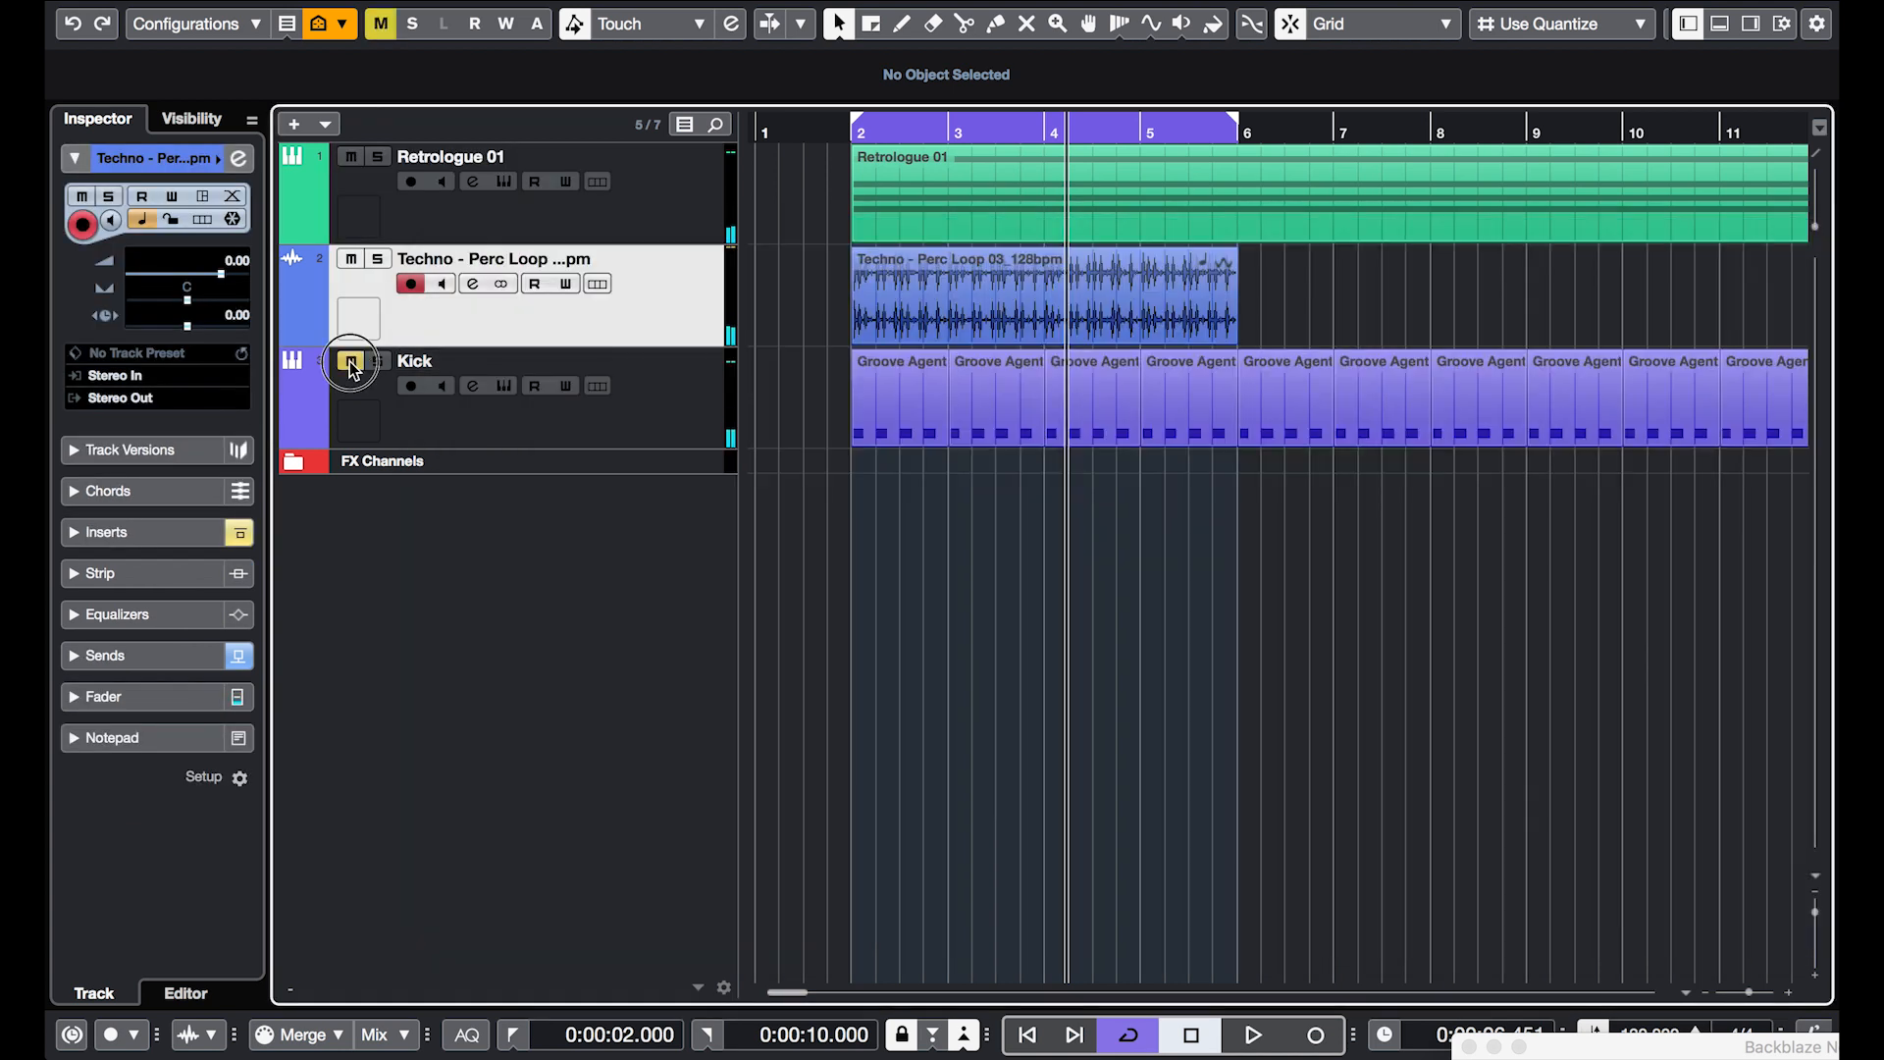
{"action": "key", "text": "KP_Subtract"}
{"action": "key", "text": "KP_Subtract"}
{"action": "key", "text": "KP_Subtract"}
{"action": "key", "text": "space"}
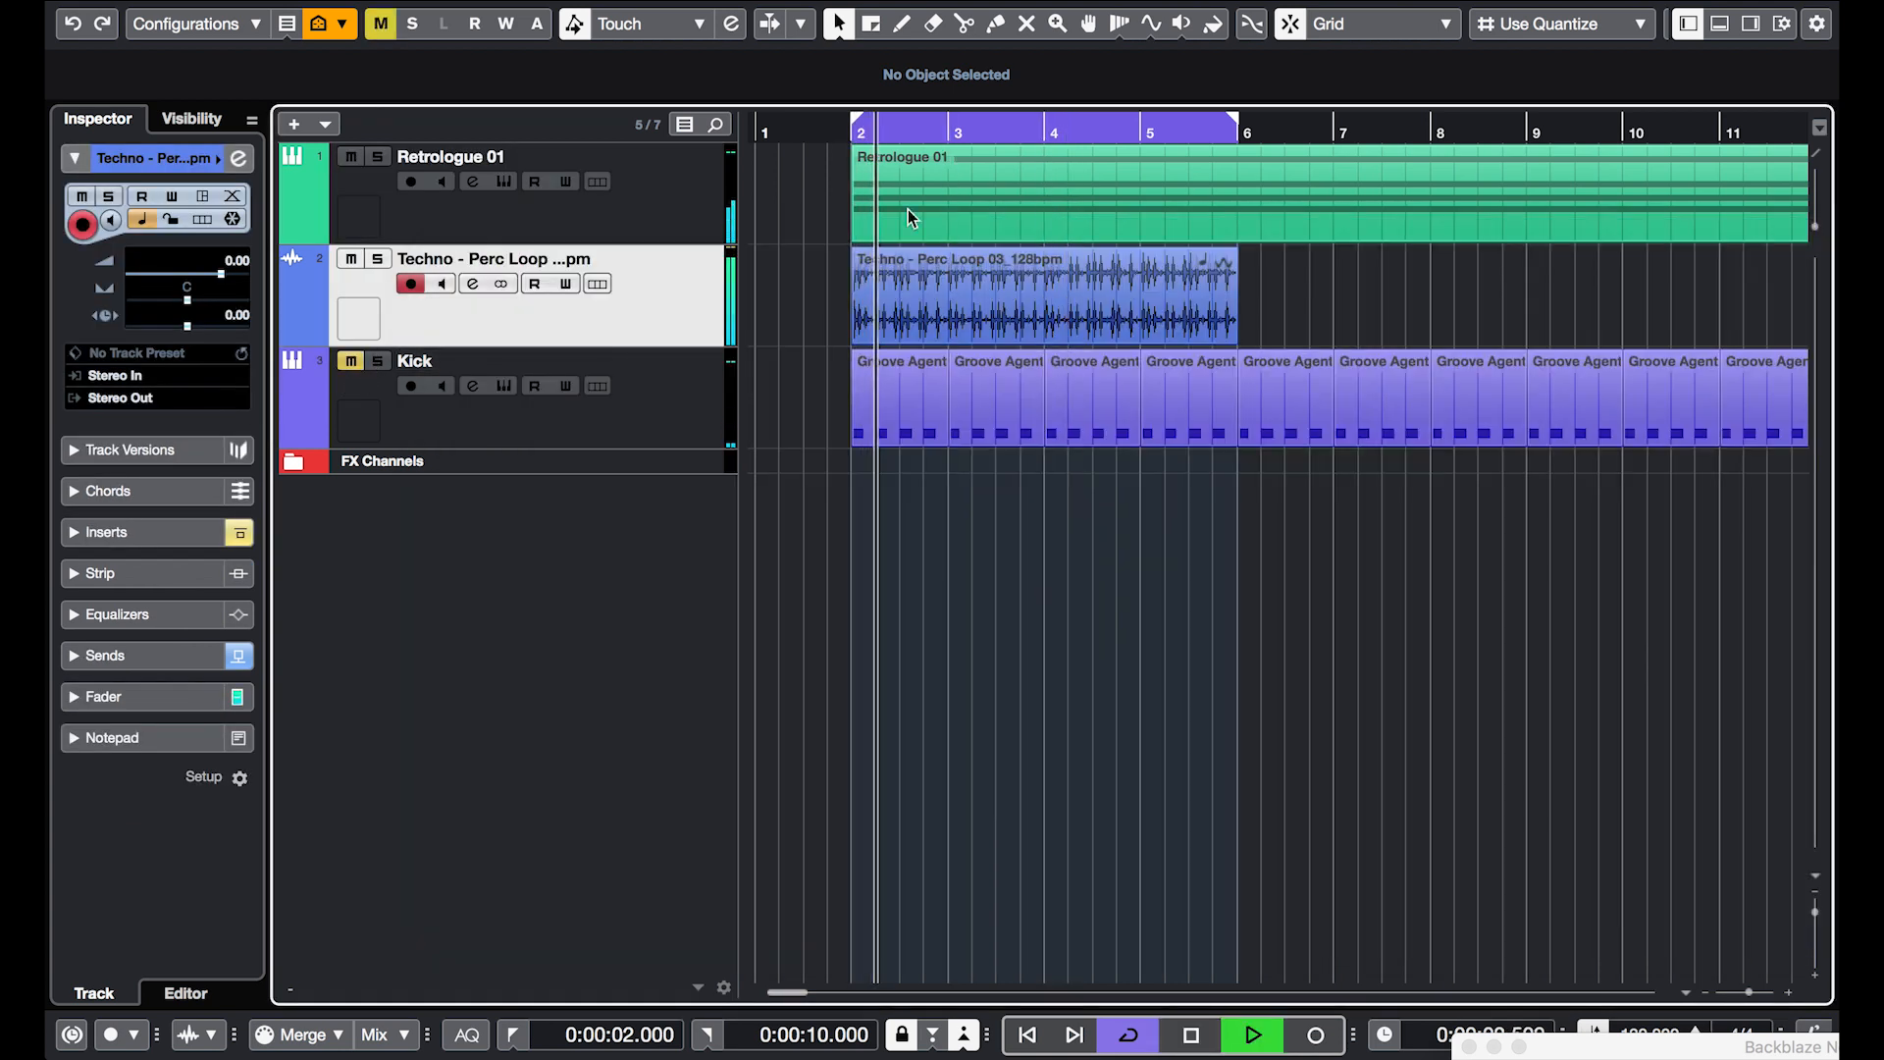
- Show the channel fader of the Techno - Perc Loop 03_128bpm track in the Inspector and lower its volume to -9.57 dB
{"action": "left_click", "coordinate": [707, 173]}
{"action": "key", "text": "Down"}
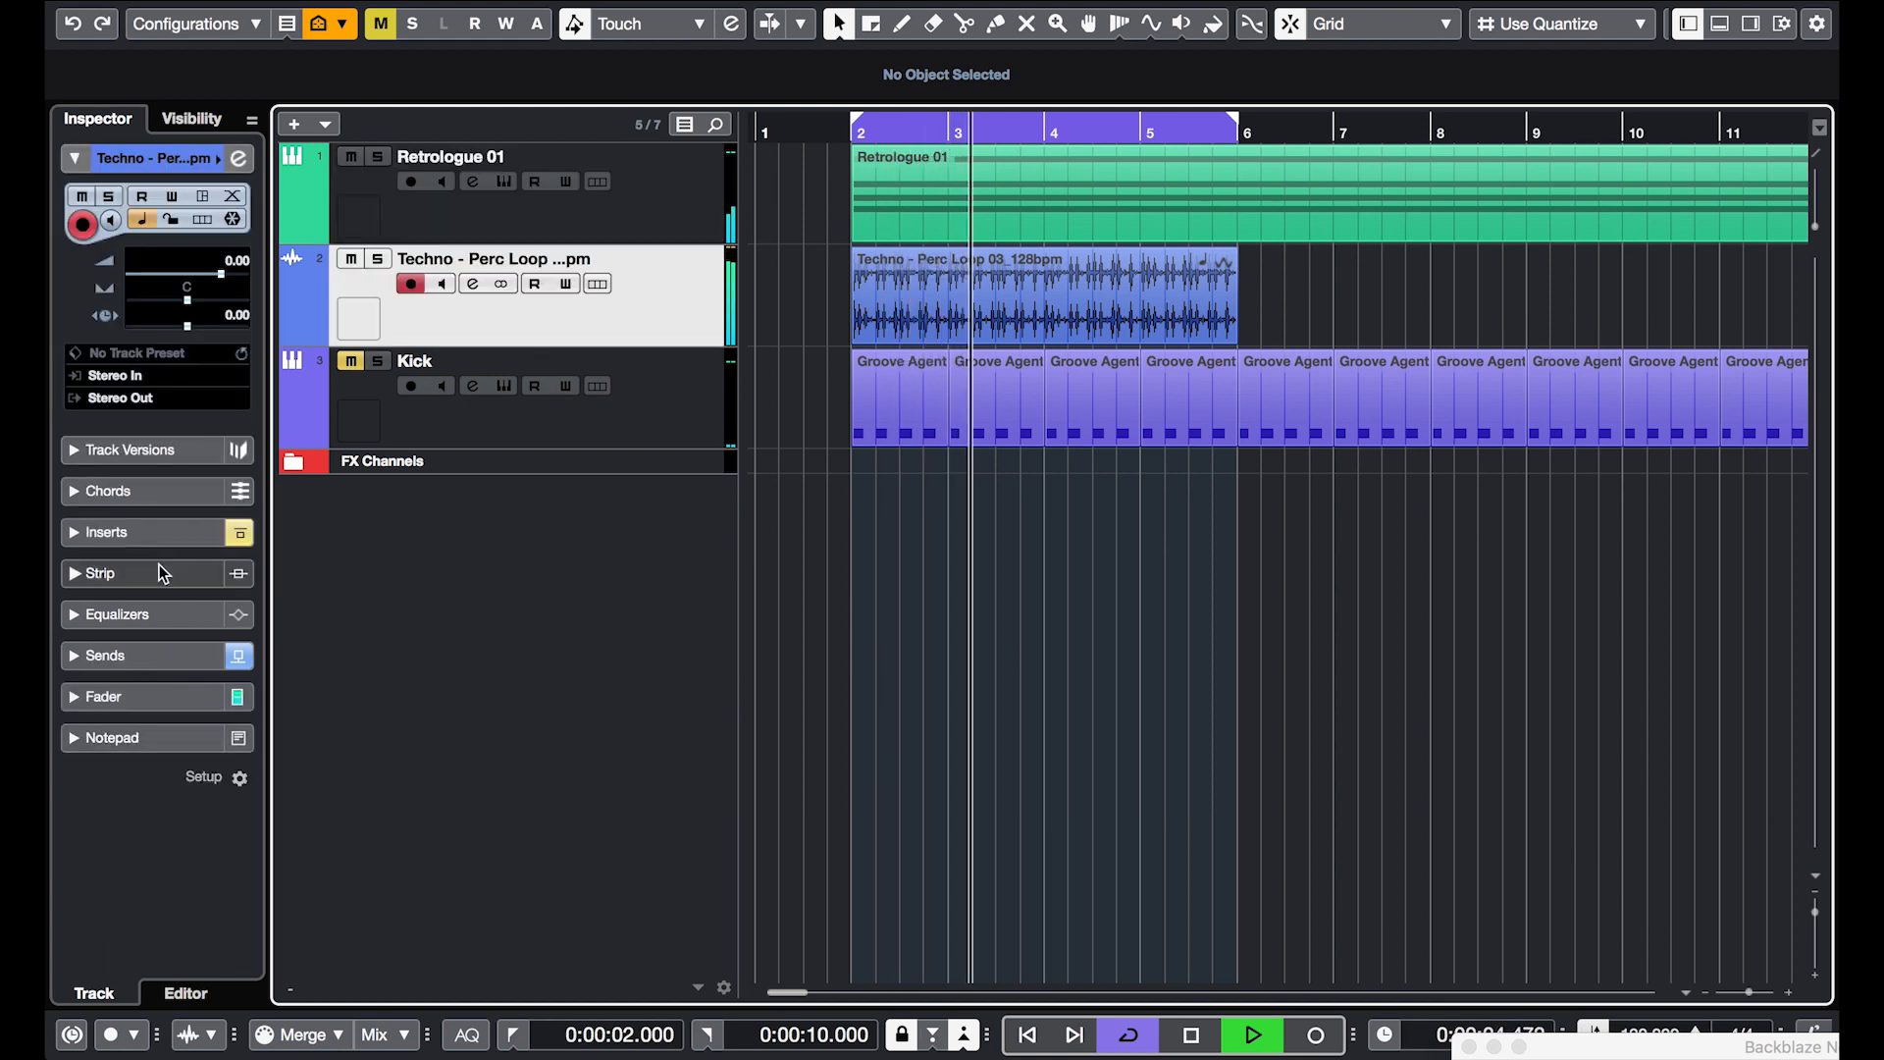
{"action": "left_click", "coordinate": [113, 697]}
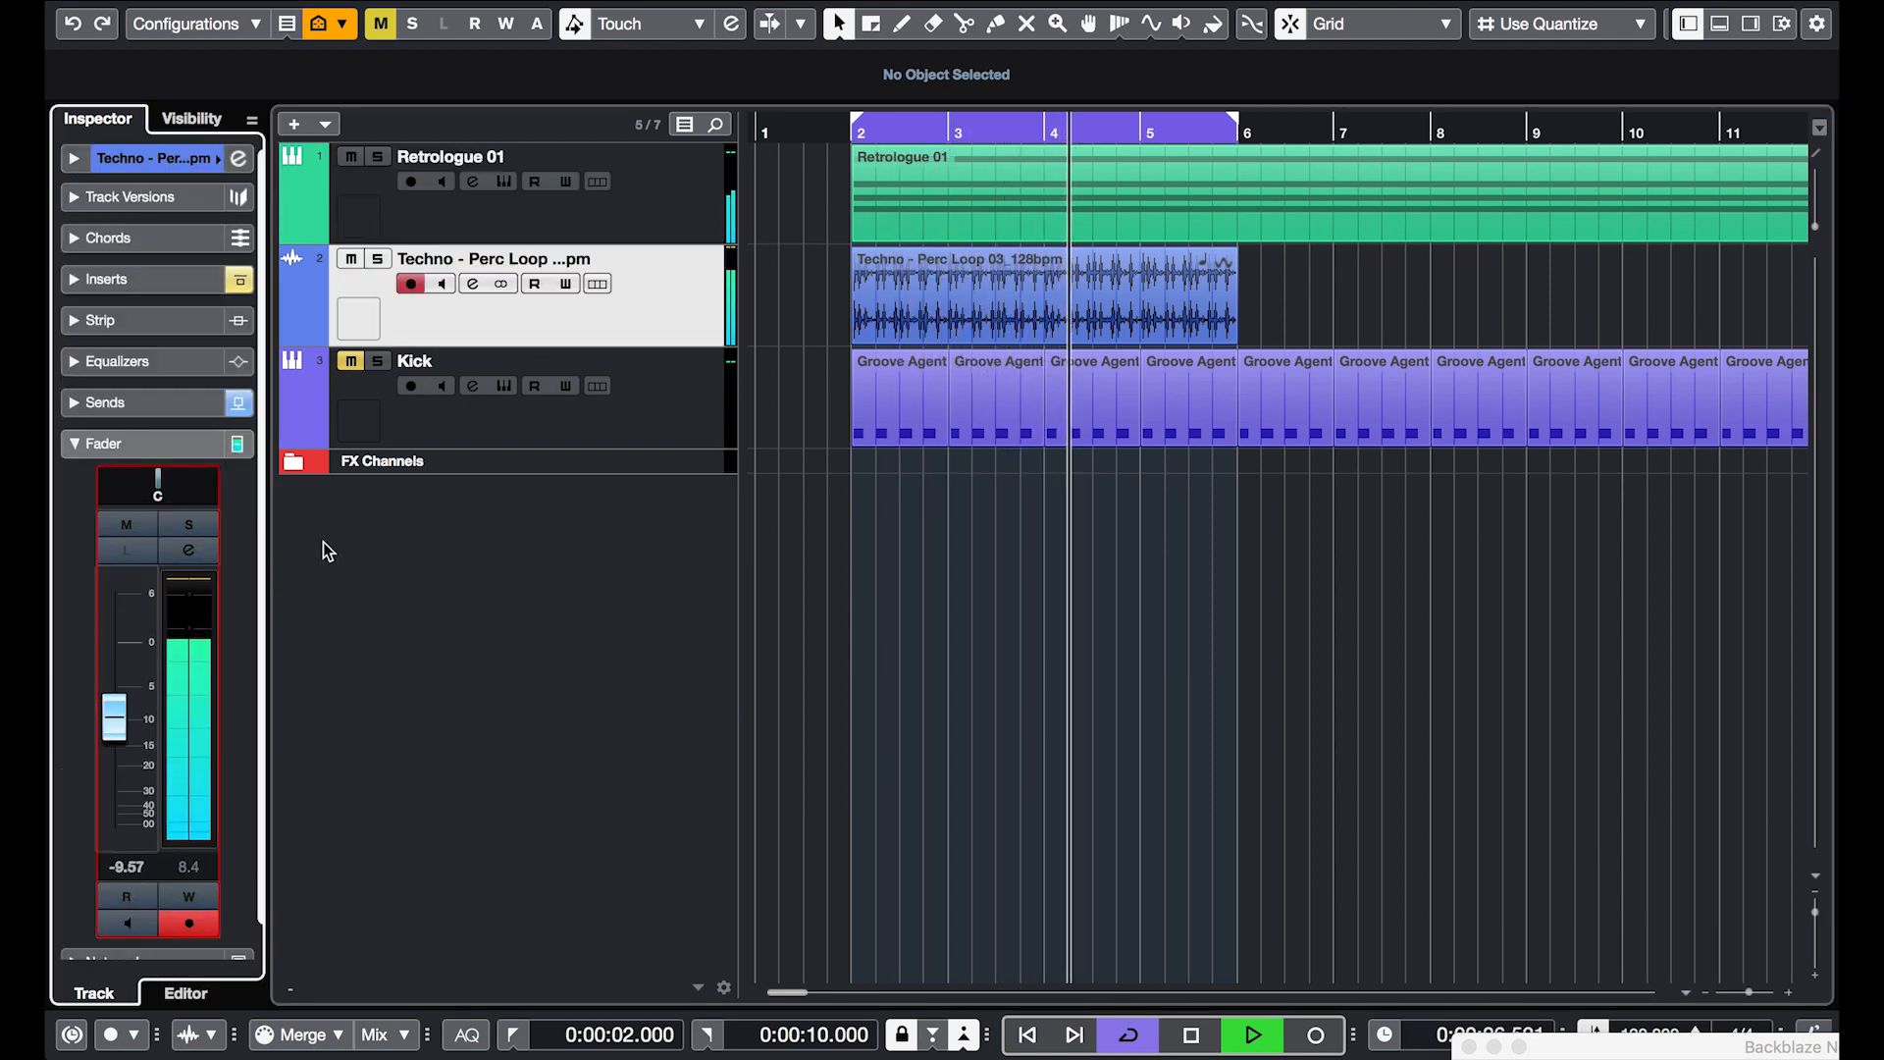
- Open the compressor on Retrologue 01 and set its ratio to 7.57:1 and its threshold to -60.0 dB
{"action": "left_click", "coordinate": [636, 214]}
{"action": "key", "text": "e"}
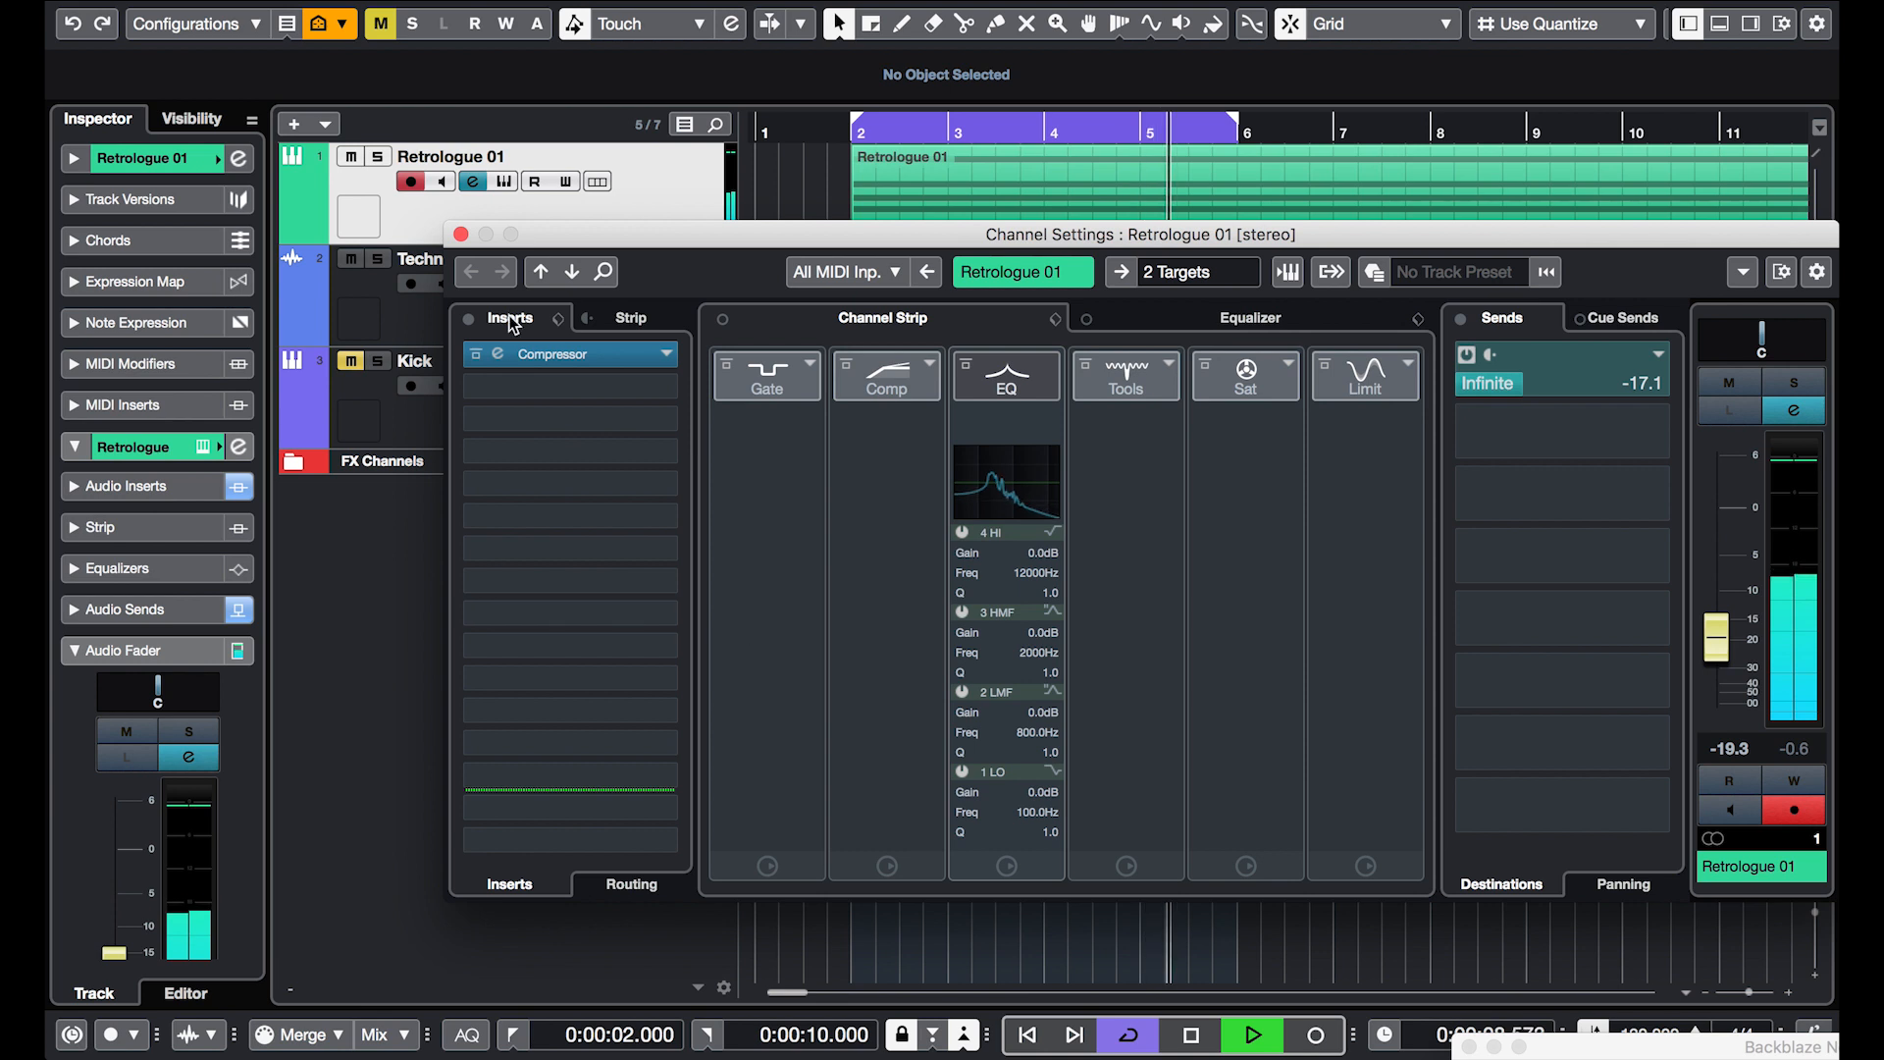
{"action": "left_click", "coordinate": [552, 354]}
{"action": "left_click_drag", "start_coordinate": [986, 813], "coordinate": [944, 768]}
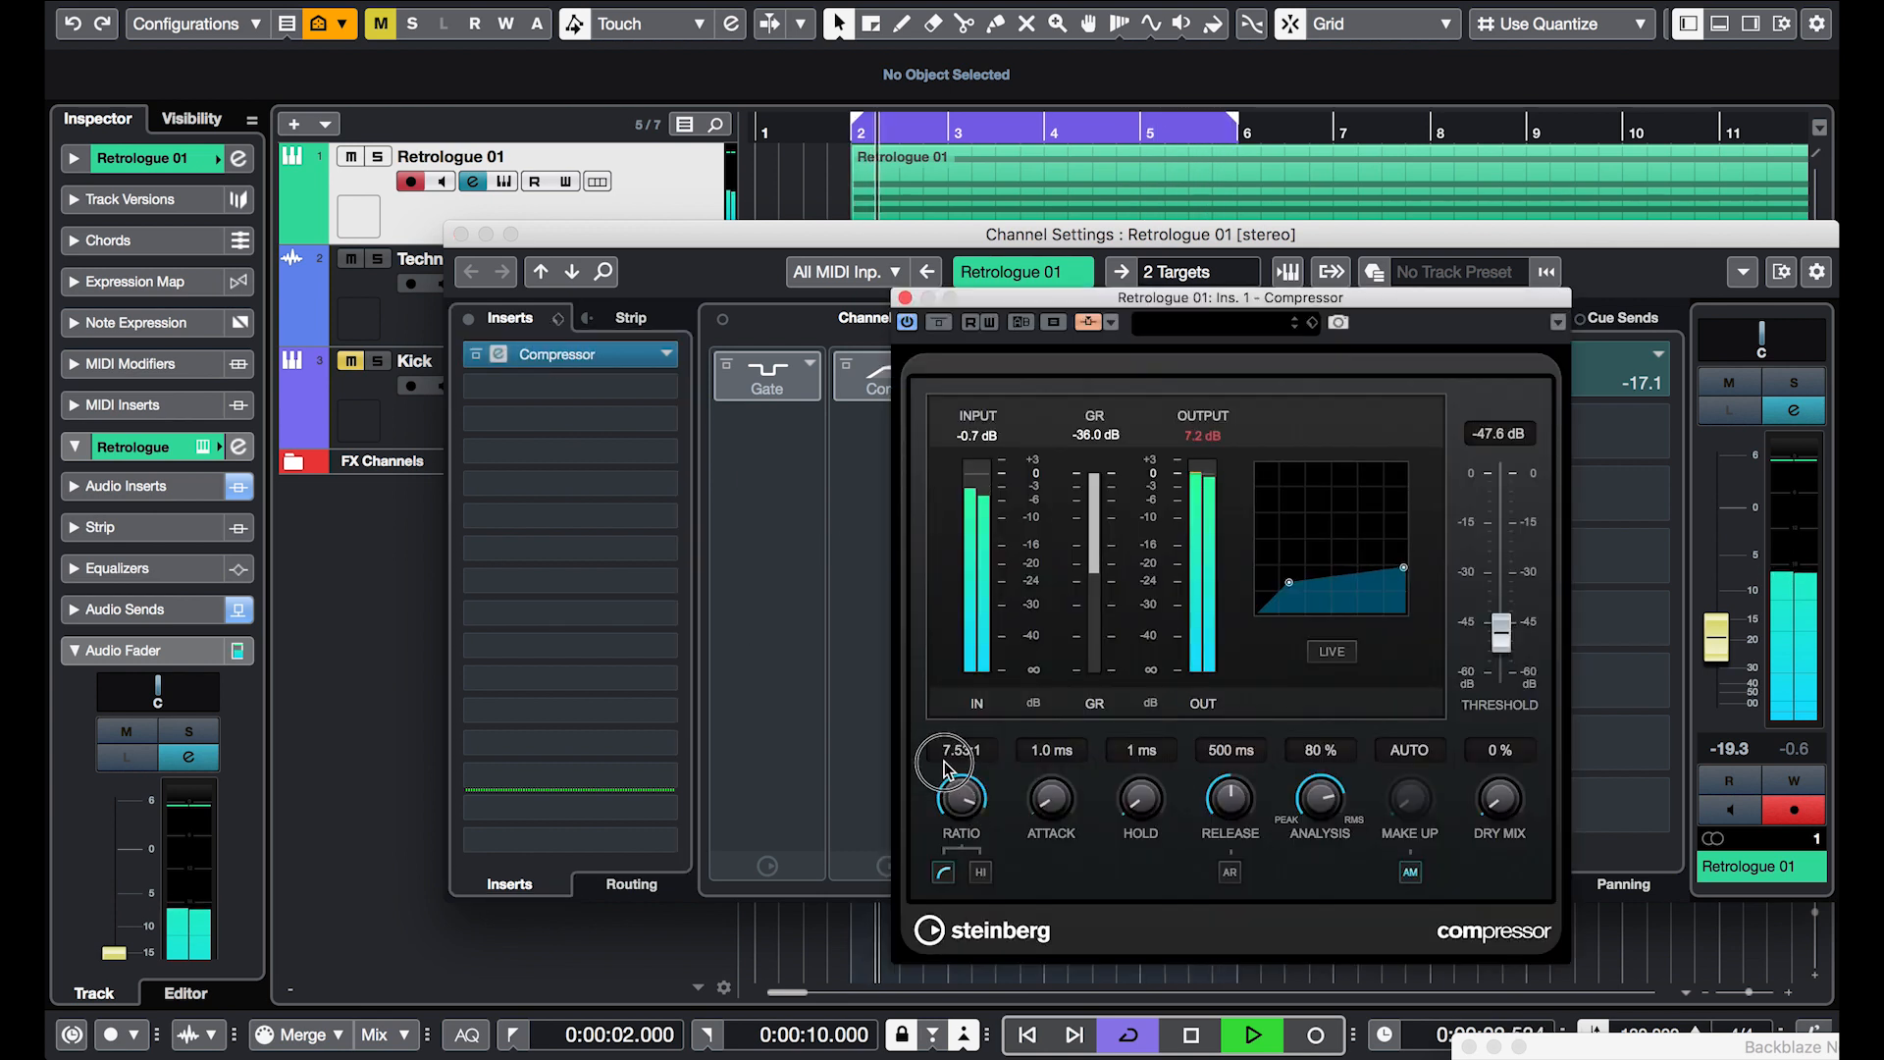
{"action": "left_click_drag", "start_coordinate": [1501, 633], "coordinate": [1508, 714]}
- Close Retrologue 01's channel settings and compressor windows and stop playback
{"action": "key", "text": "super+w"}
{"action": "key", "text": "space"}
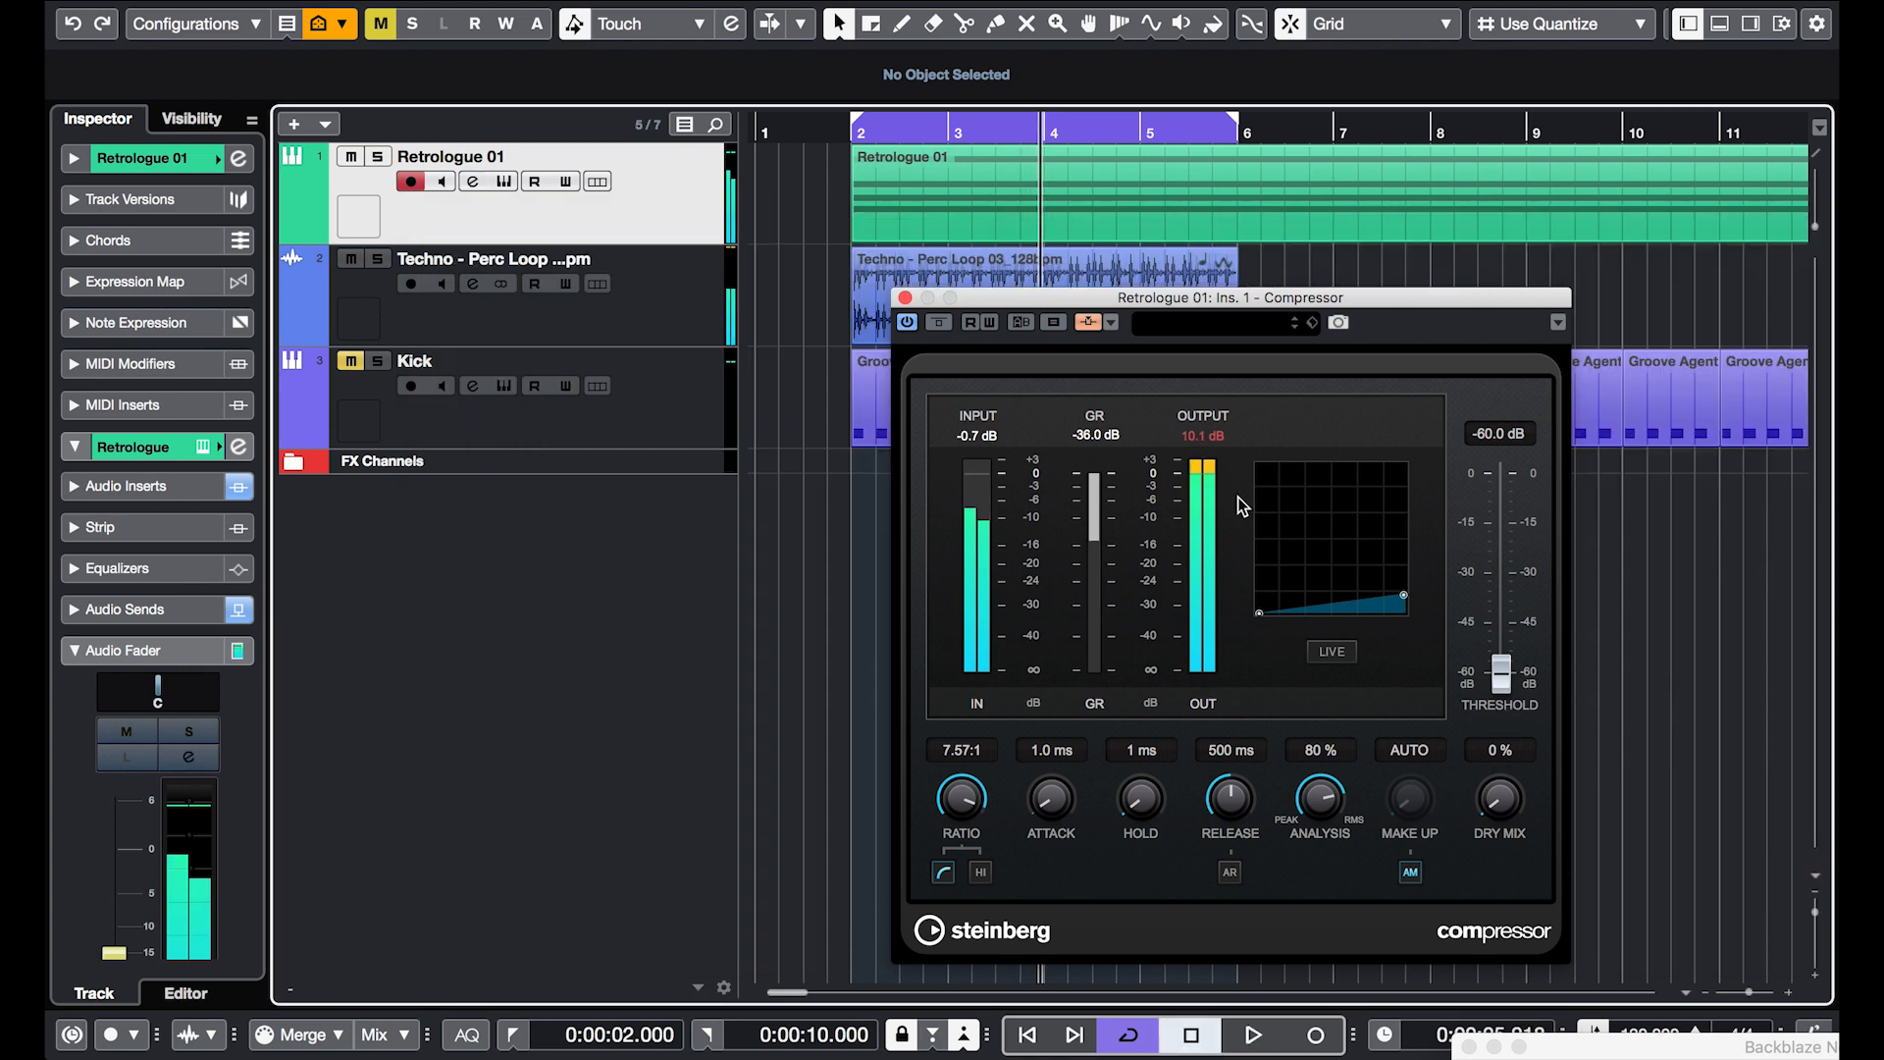
{"action": "left_click", "coordinate": [904, 298]}
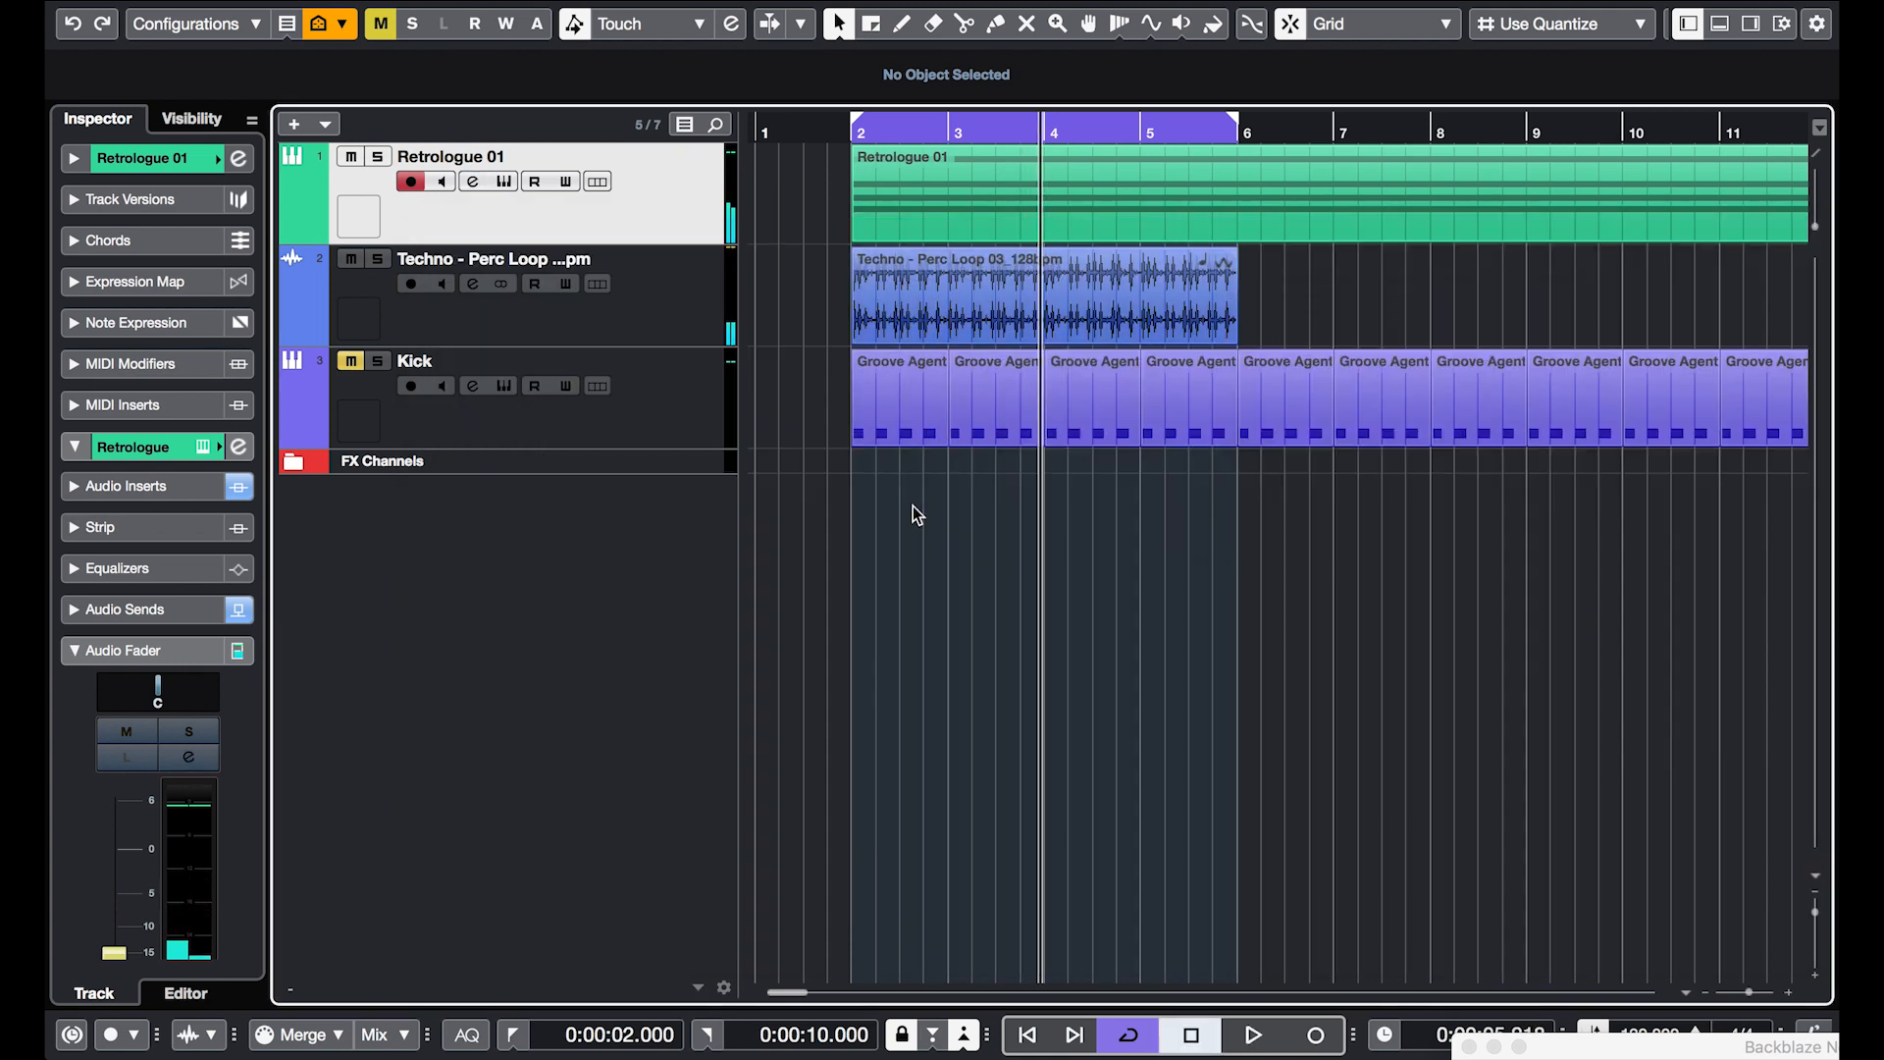